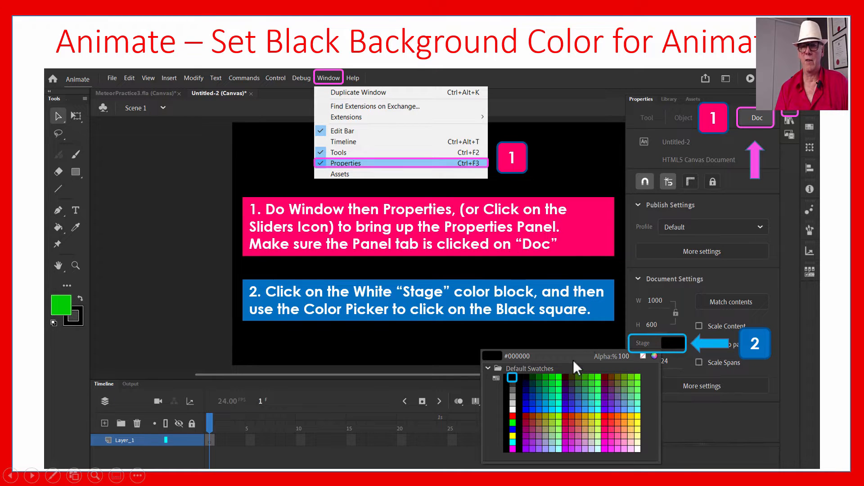
click(835, 216)
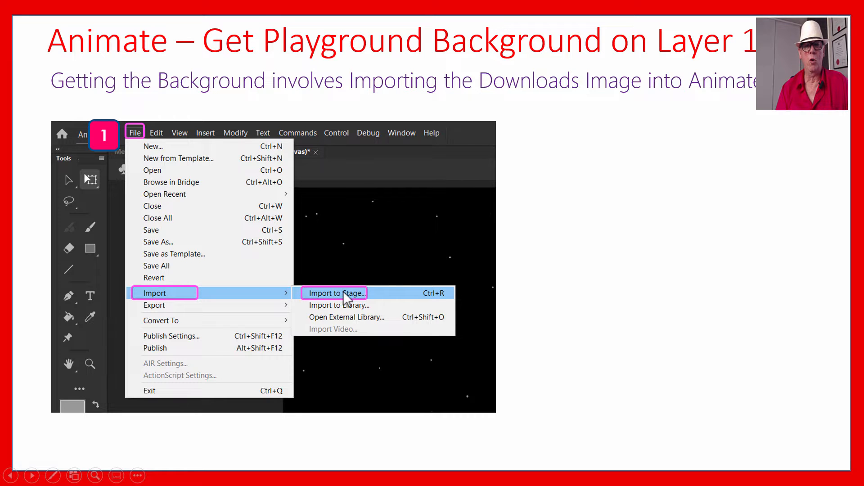
click(409, 234)
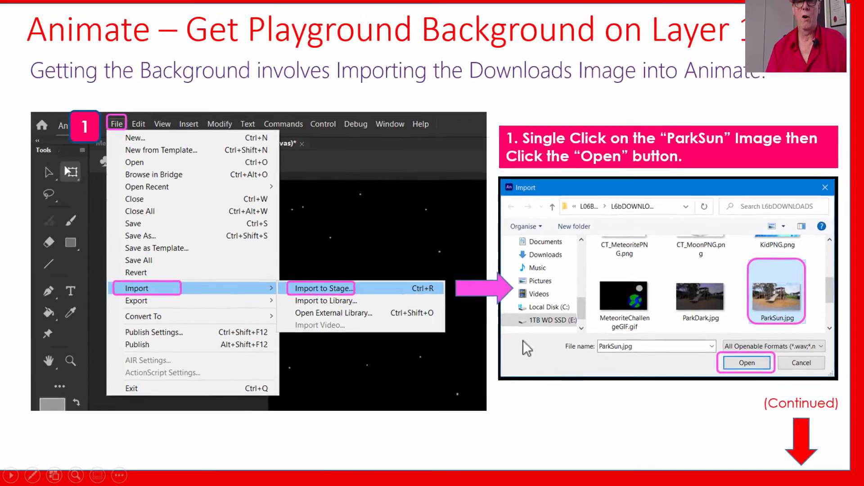
click(524, 341)
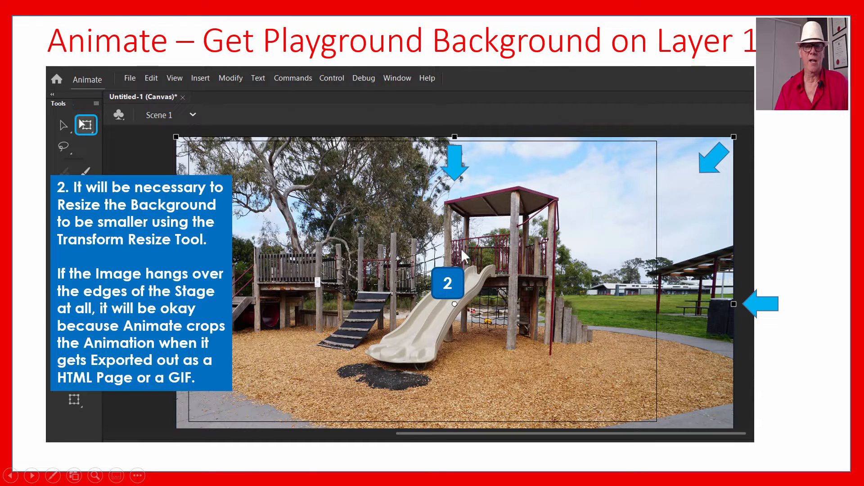
click(787, 209)
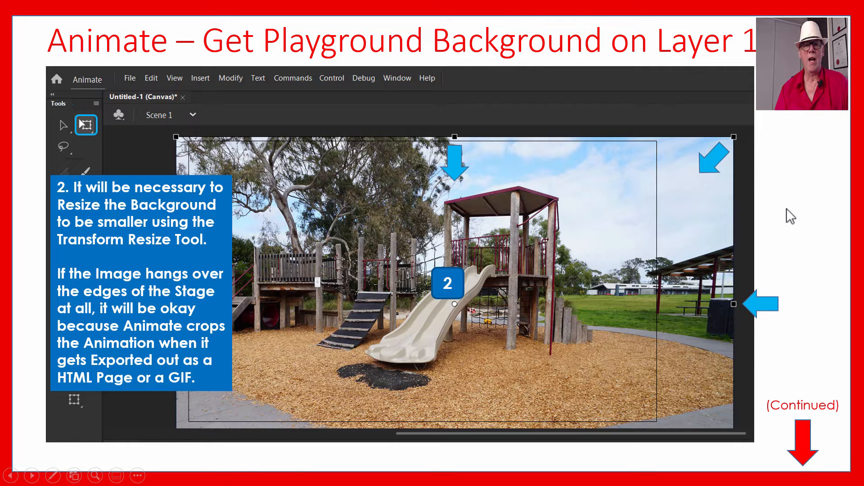
click(787, 208)
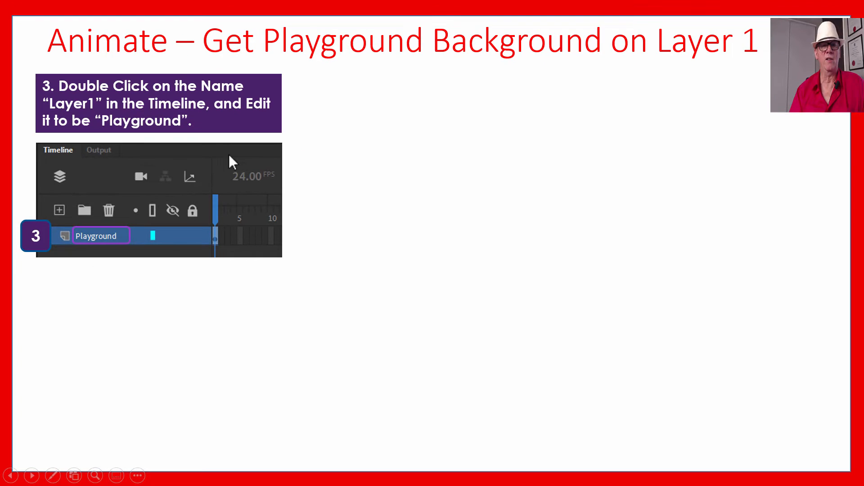
click(232, 141)
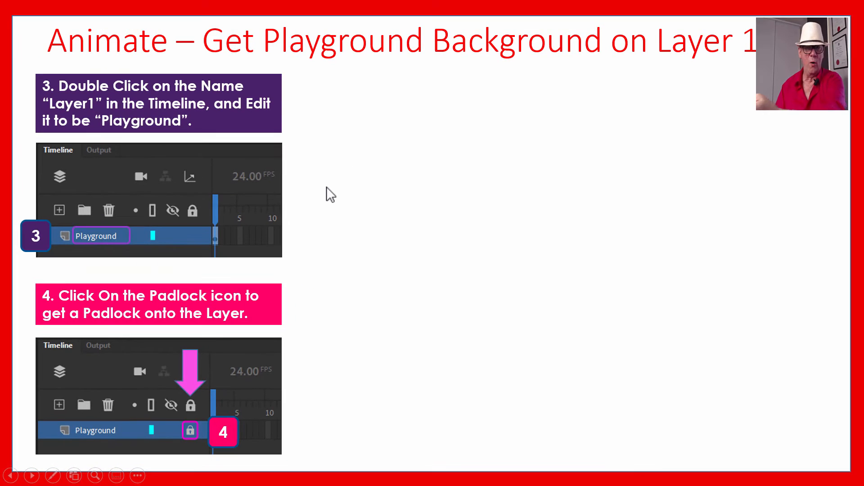
click(319, 155)
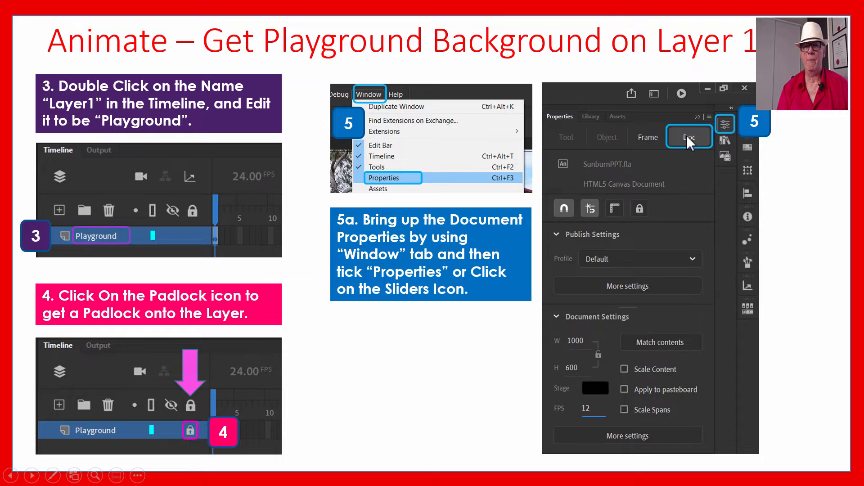
click(488, 290)
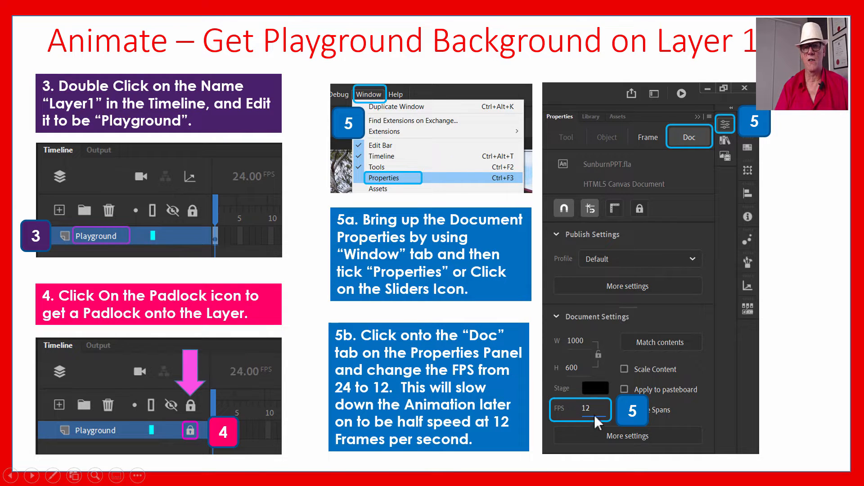
click(770, 343)
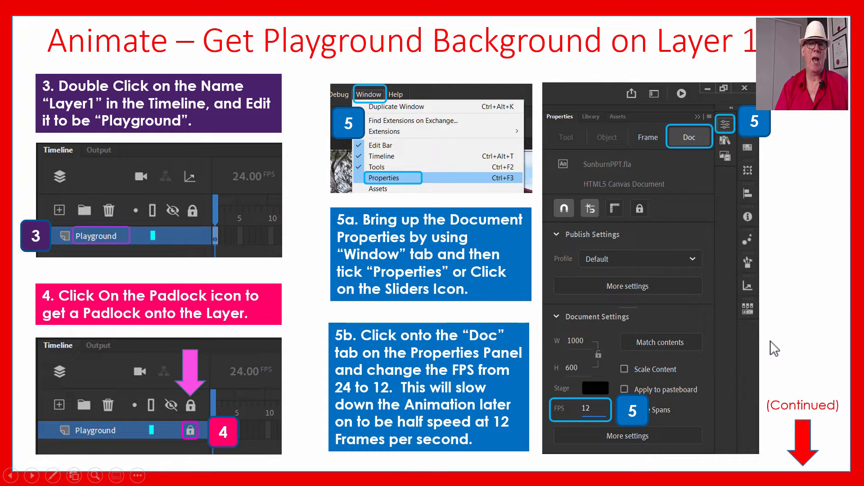
click(770, 341)
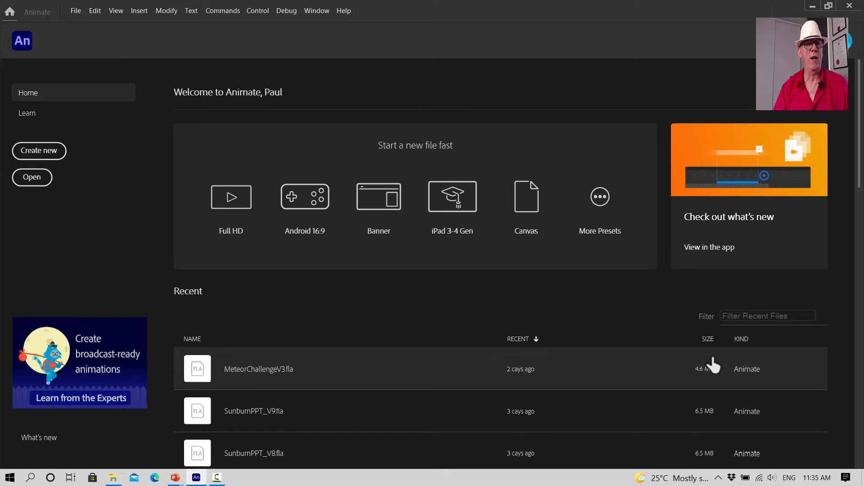
Create a new HTML5 Canvas document from the Education Medium preset, 1000 px wide and 600 px high at 24 fps.
click(39, 153)
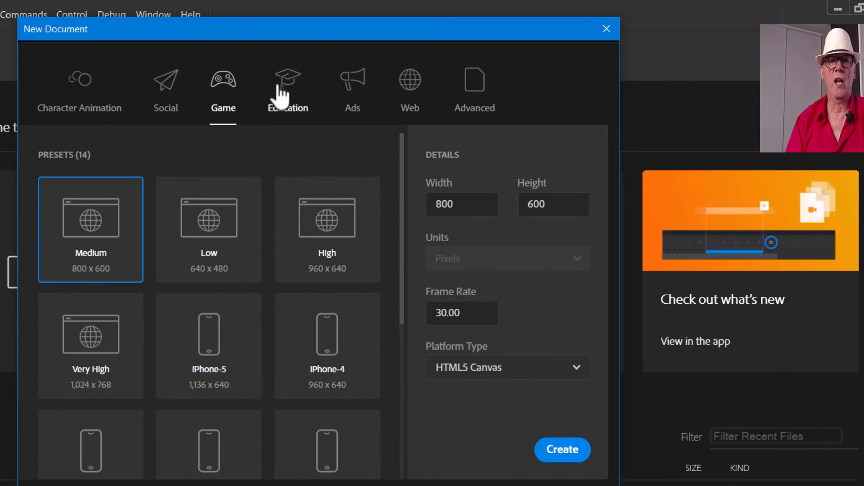
click(293, 96)
click(219, 231)
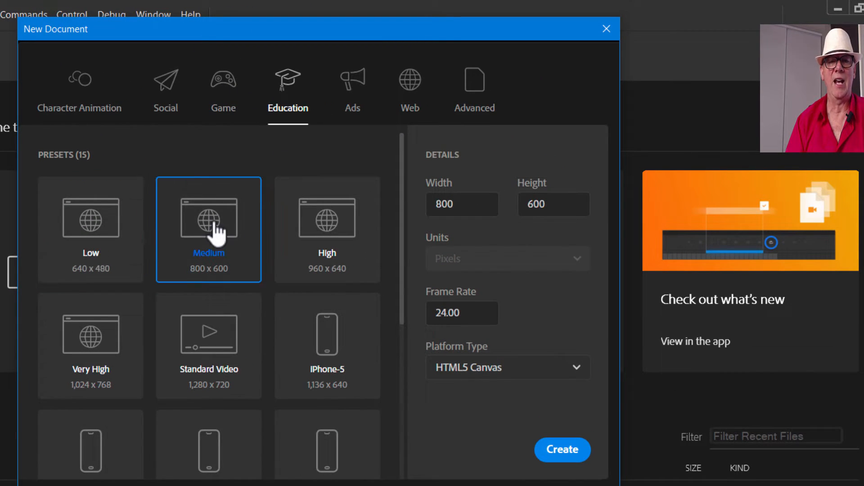
click(467, 203)
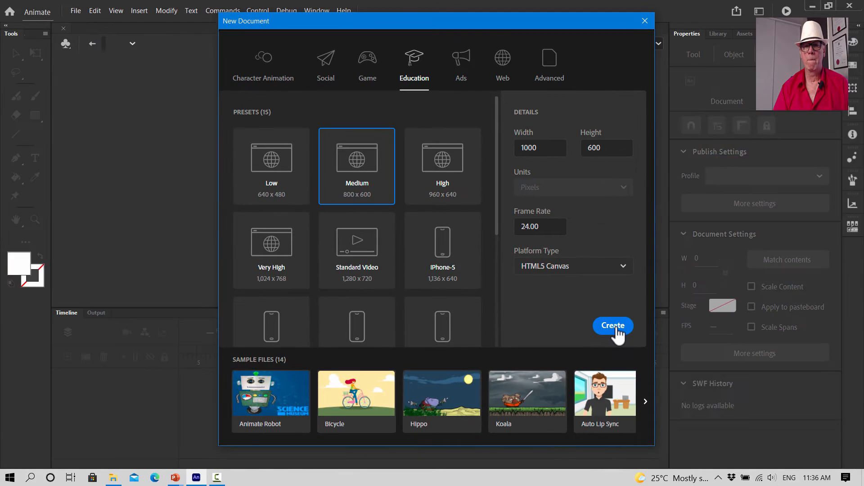
click(616, 328)
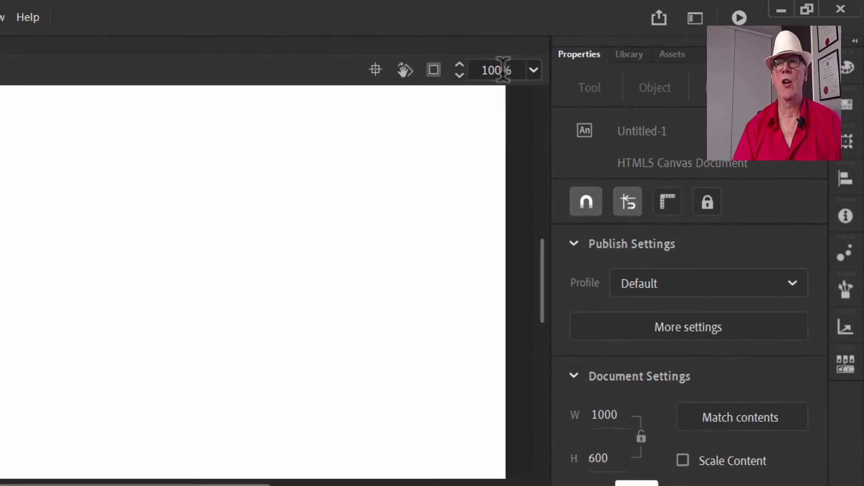
Try the Developer workspace and switch the layout back to Essentials.
click(689, 20)
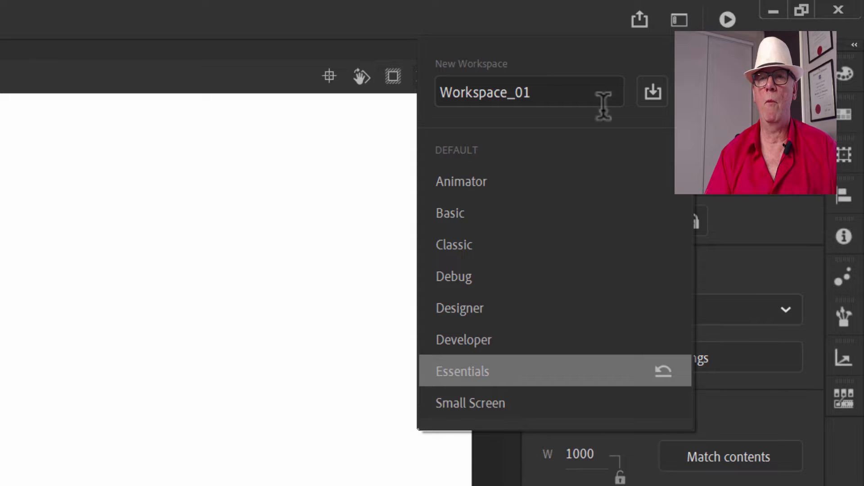
click(679, 21)
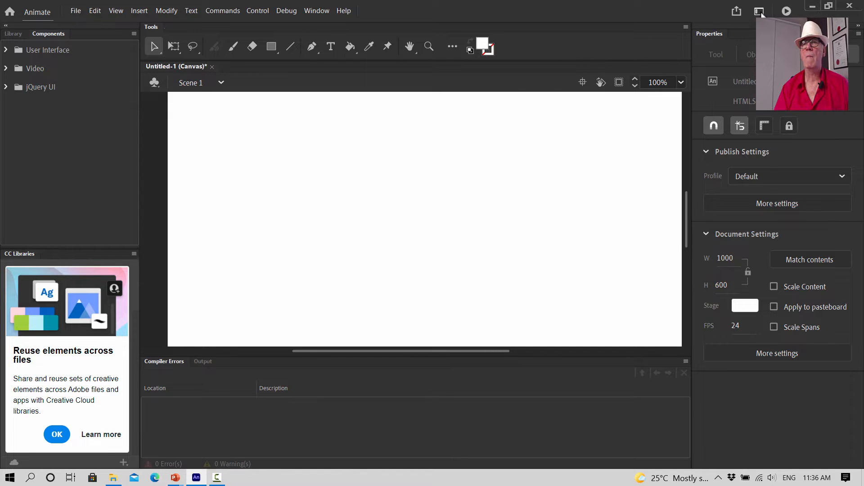
click(759, 11)
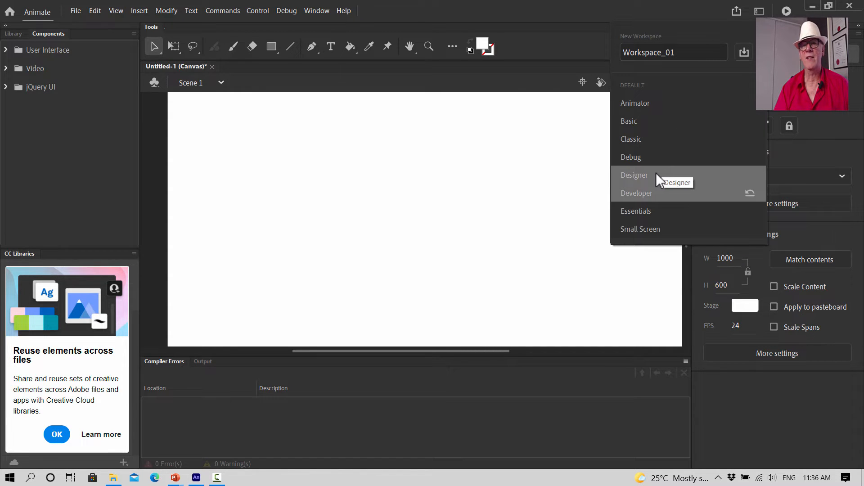
click(638, 209)
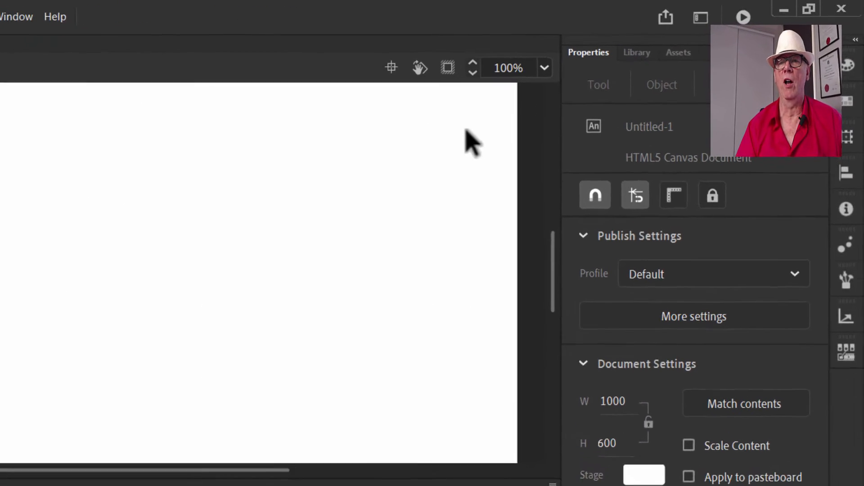
Set the stage zoom to 70% and reduce the Timeline panel's height so the whole stage fits in view.
click(522, 73)
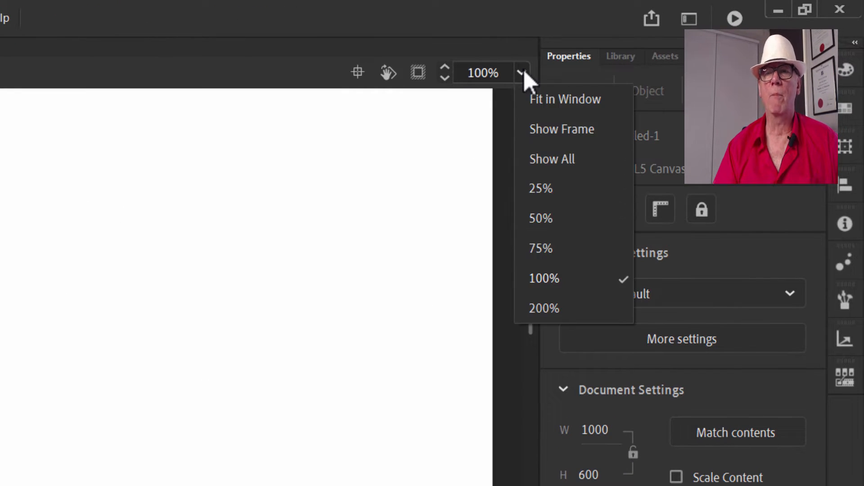
click(541, 247)
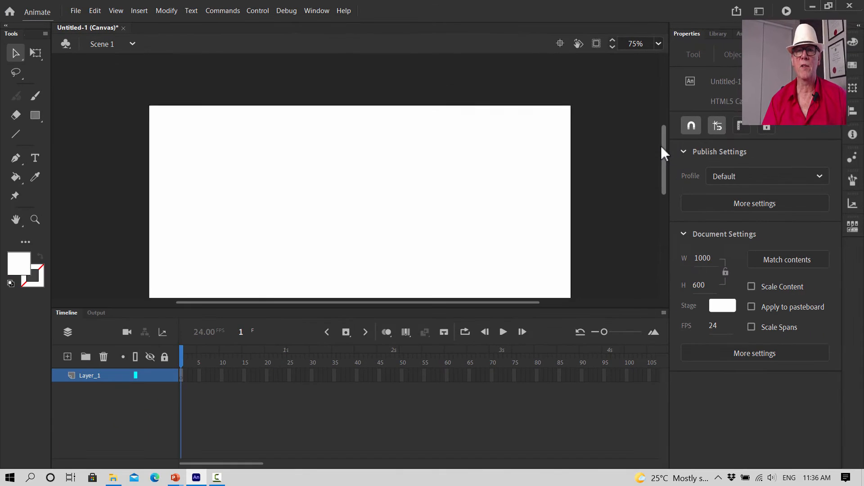
mouse_move(661, 153)
mouse_down()
mouse_move(662, 178)
mouse_move(661, 162)
mouse_up()
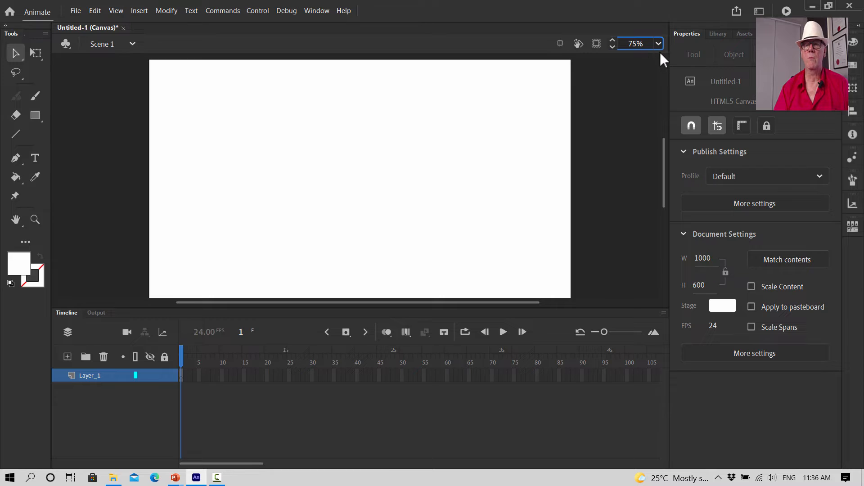
key(BackSpace)
text(0)
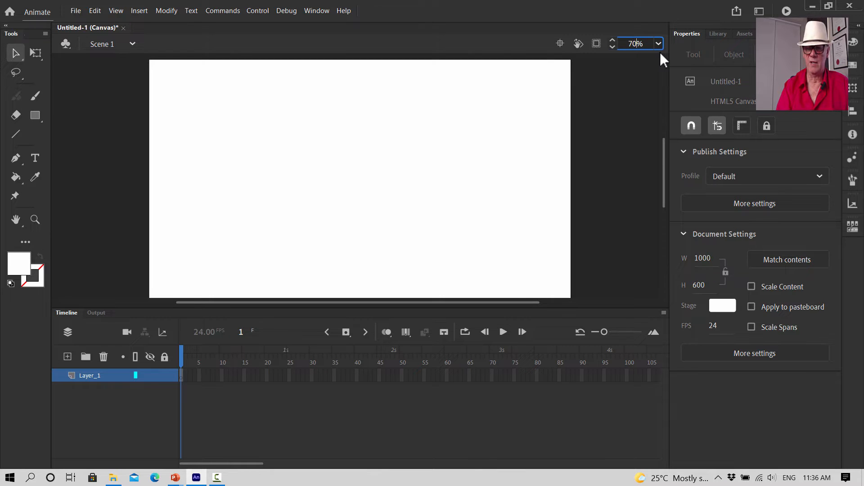
key(Return)
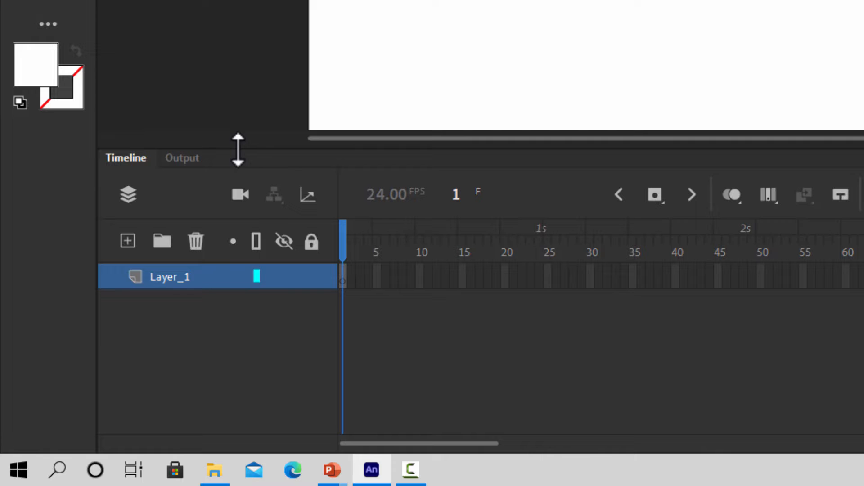
drag(238, 150, 240, 202)
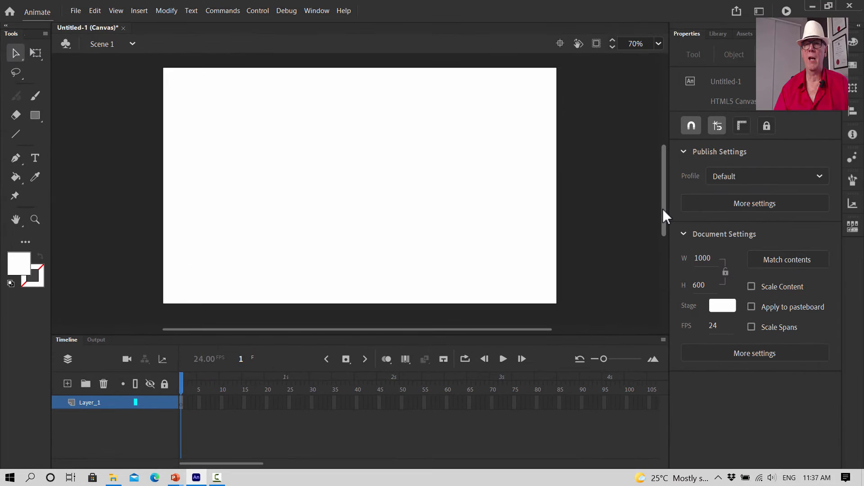
drag(662, 209, 662, 204)
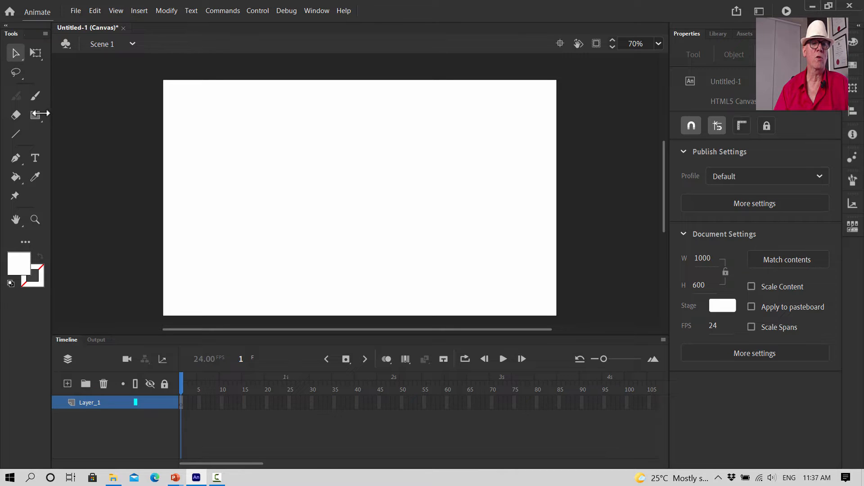
Narrow the Tools panel to a single column and widen it back to two columns.
drag(51, 113, 29, 113)
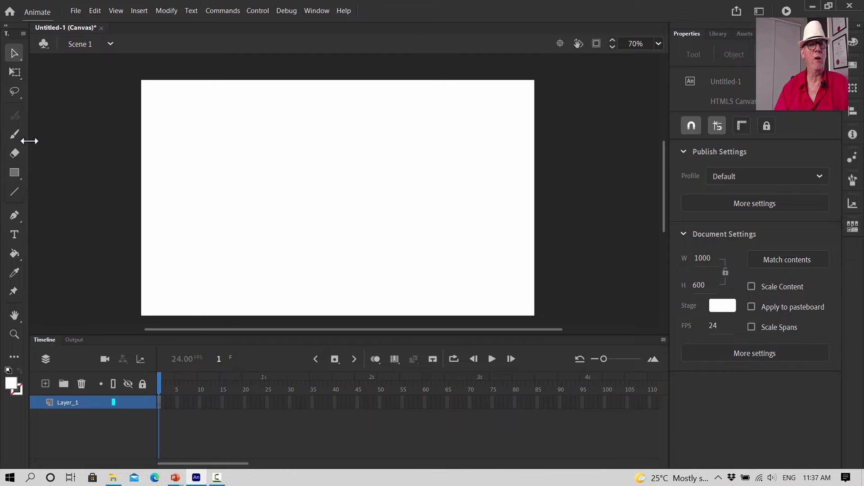
drag(29, 141, 54, 143)
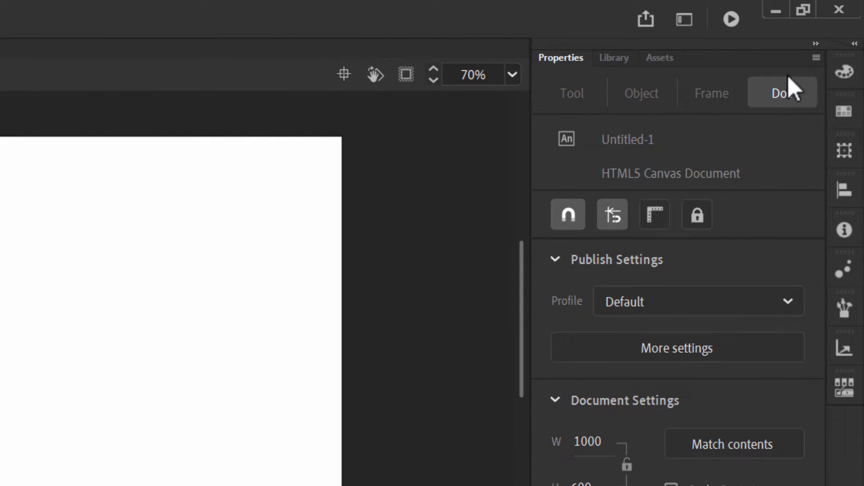
Collapse the Properties panel to an icon and reopen it on the document settings.
click(817, 45)
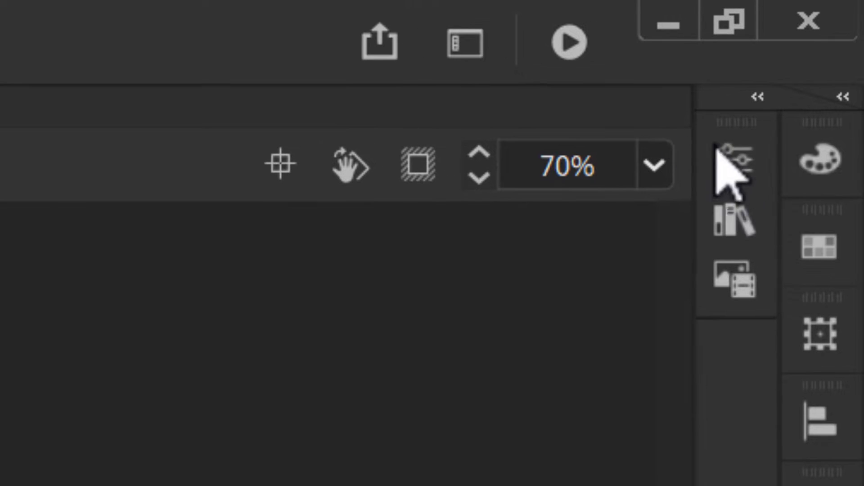
click(734, 168)
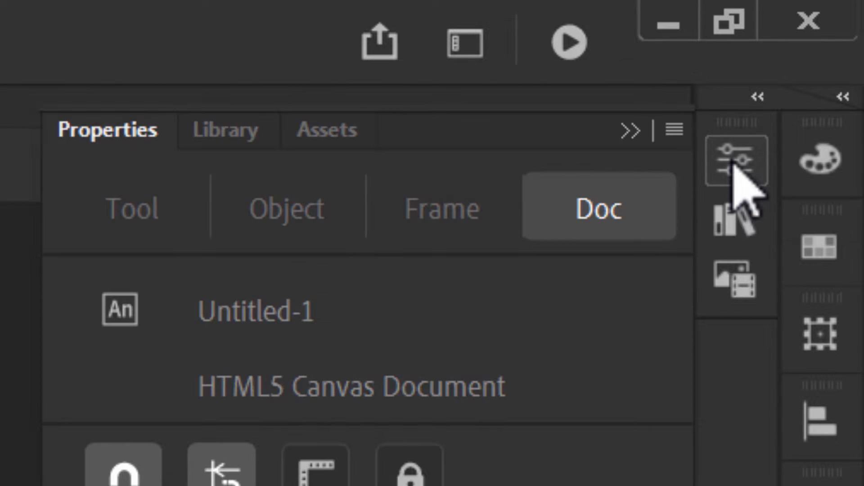
click(733, 166)
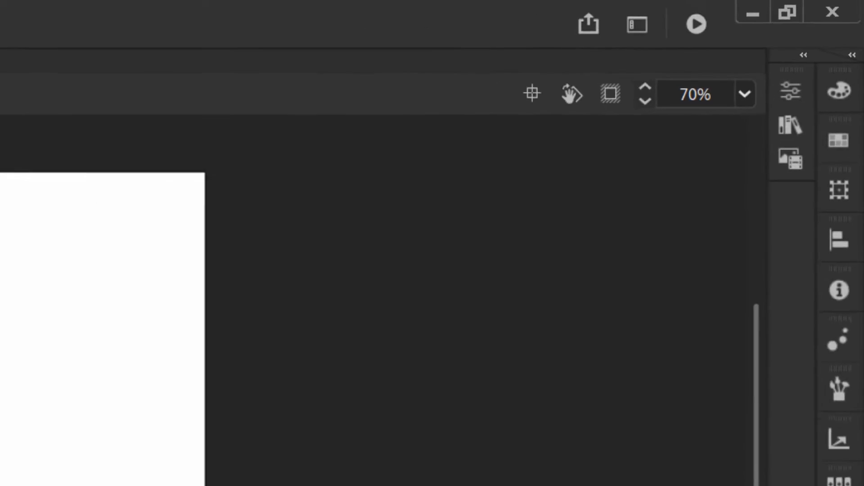
click(70, 15)
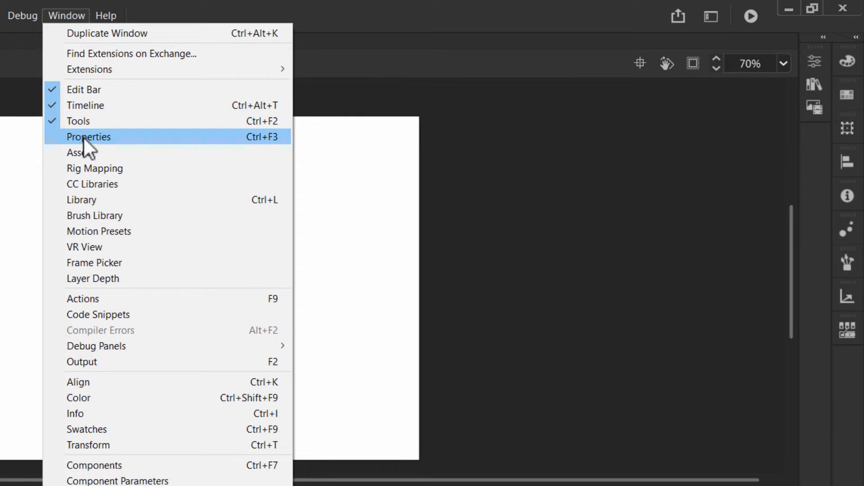
click(56, 137)
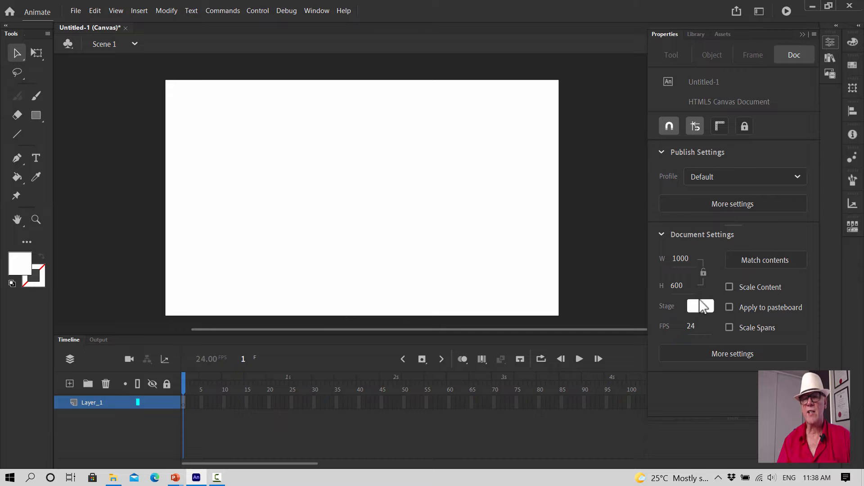
Set the stage color to black (#000000) and the document frame rate to 12 FPS.
click(701, 310)
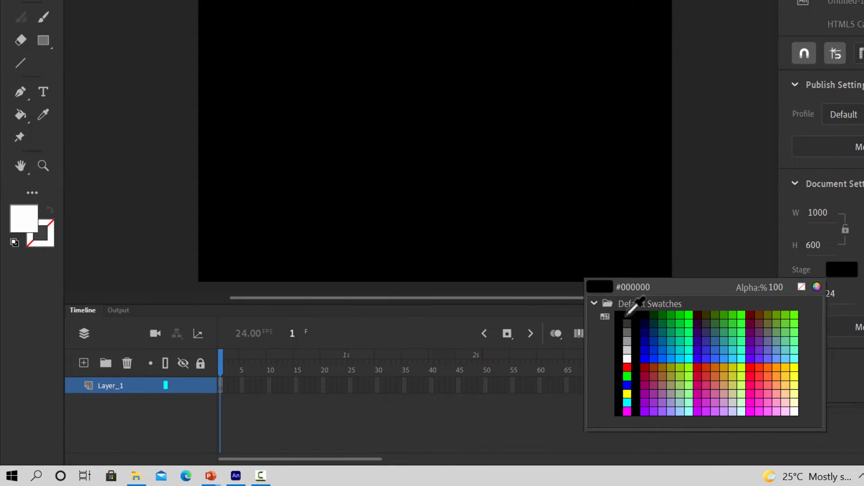
click(595, 323)
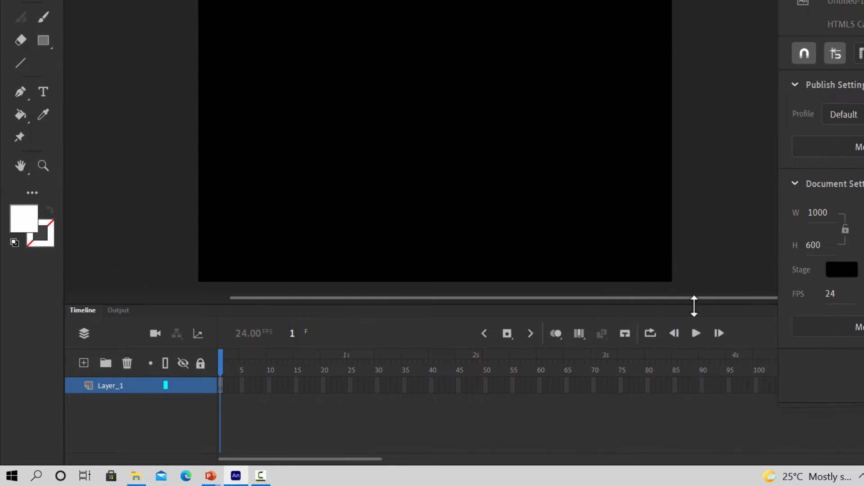
click(836, 293)
click(839, 291)
click(758, 223)
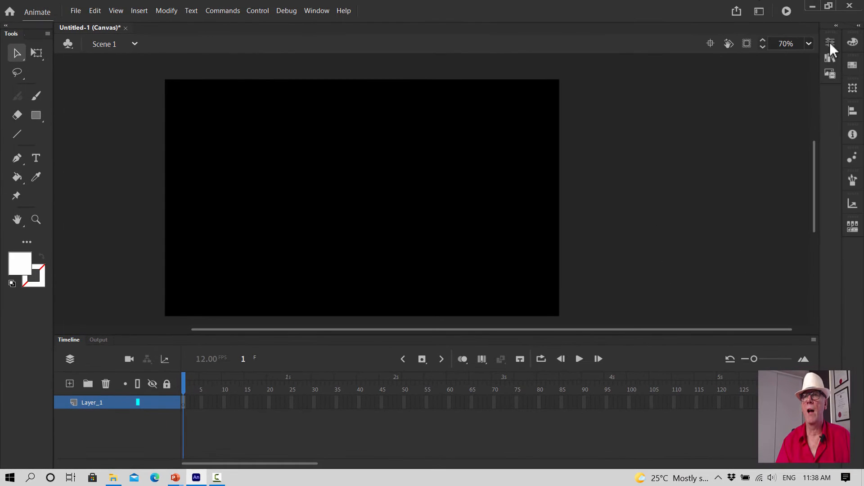
Reopen the Properties panel to check the document settings, and collapse it again.
click(830, 41)
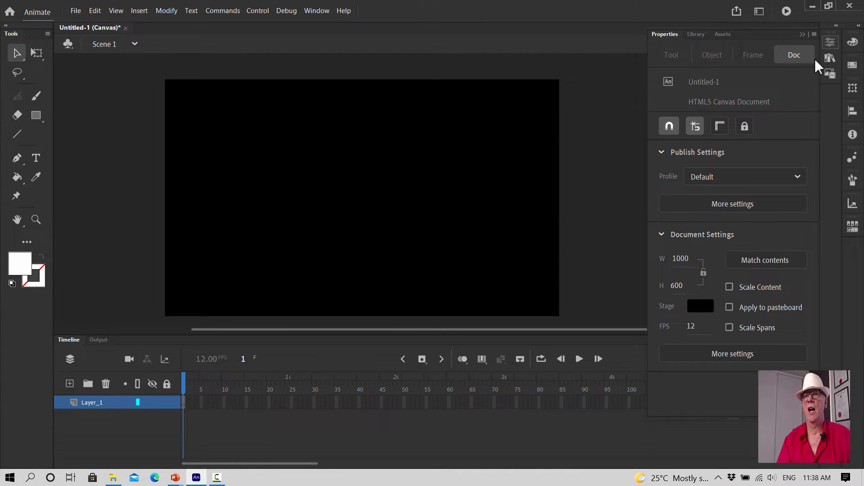
click(830, 40)
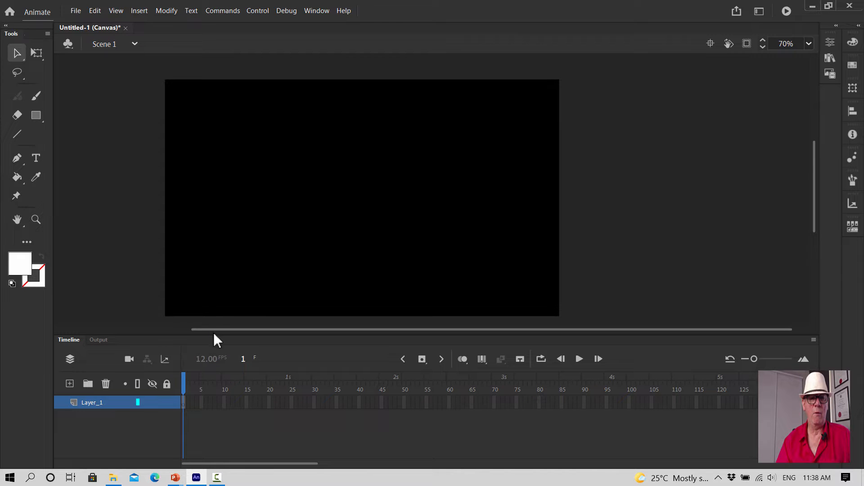
Rename the Layer_1 layer in the timeline as Playground.
drag(213, 332, 187, 330)
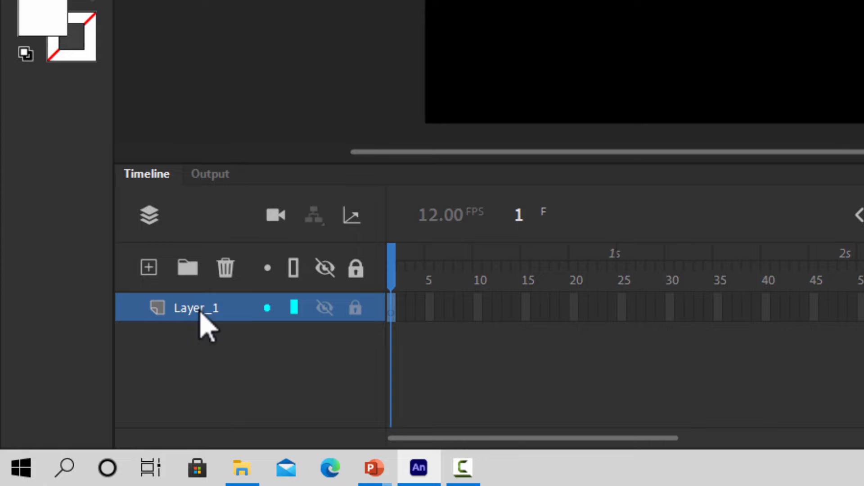
double_click(201, 311)
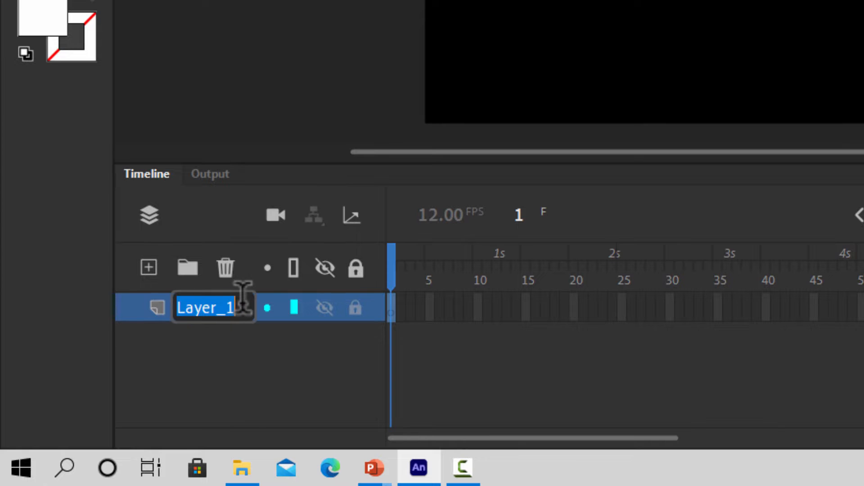
key(BackSpace)
text(Pla)
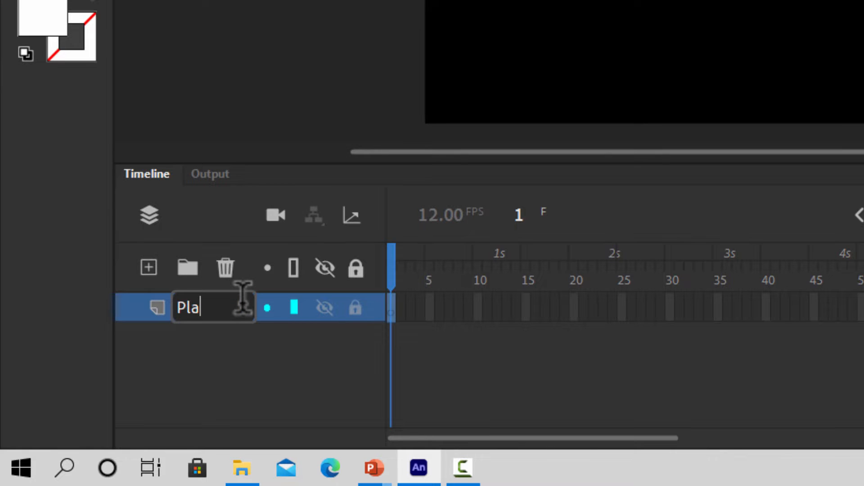
text(yground)
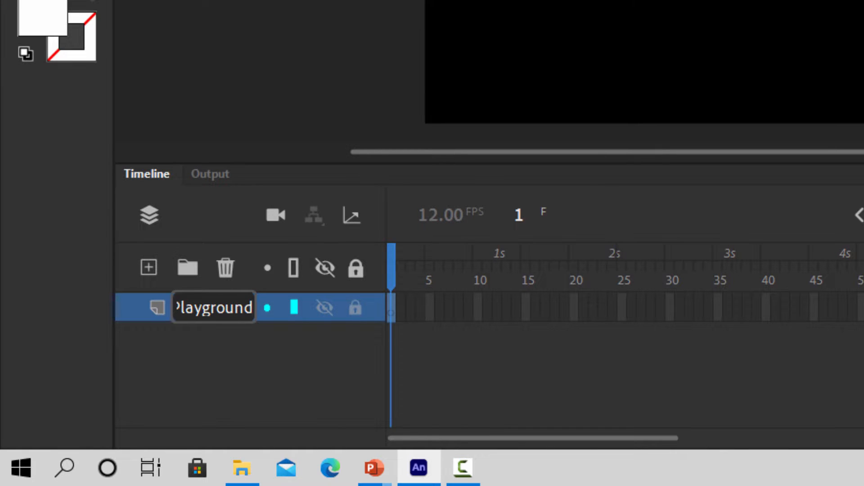
key(Return)
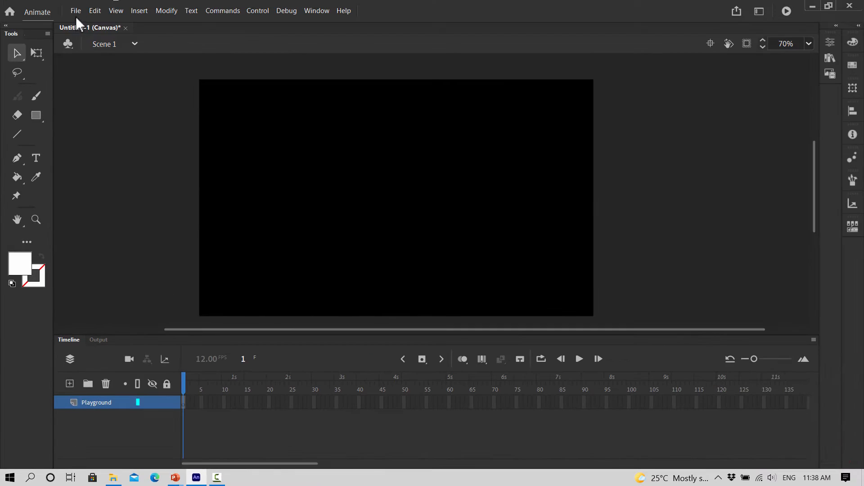
Start an import to the stage and browse on drive E: through PW of ICT, Animate Flash and L06B_ColorChangeUsingTint_Sunburn to the L6bDOWNLOADS folder.
click(76, 10)
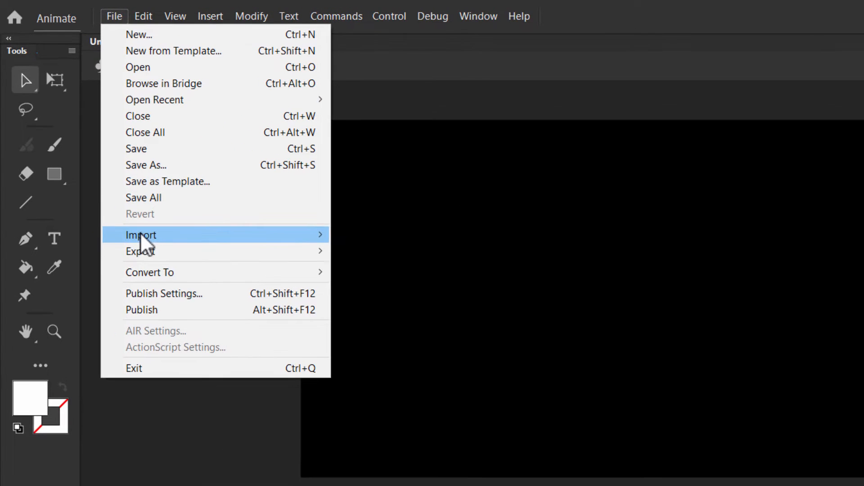
mouse_move(95, 159)
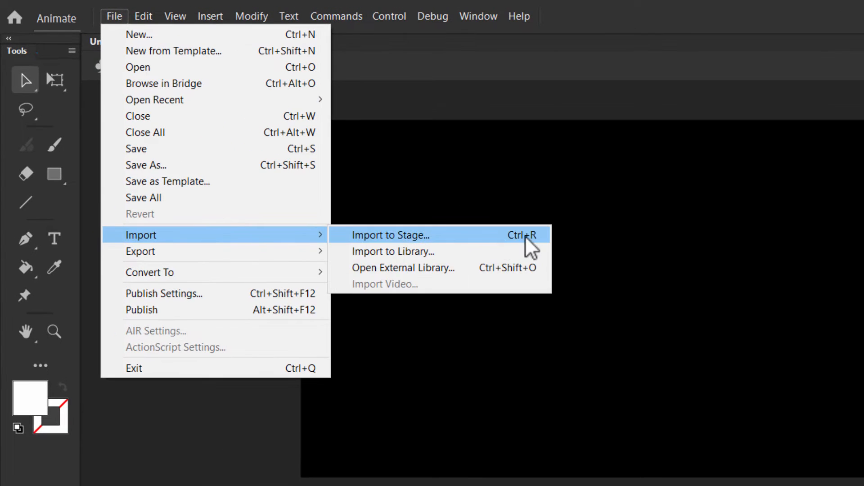
click(463, 235)
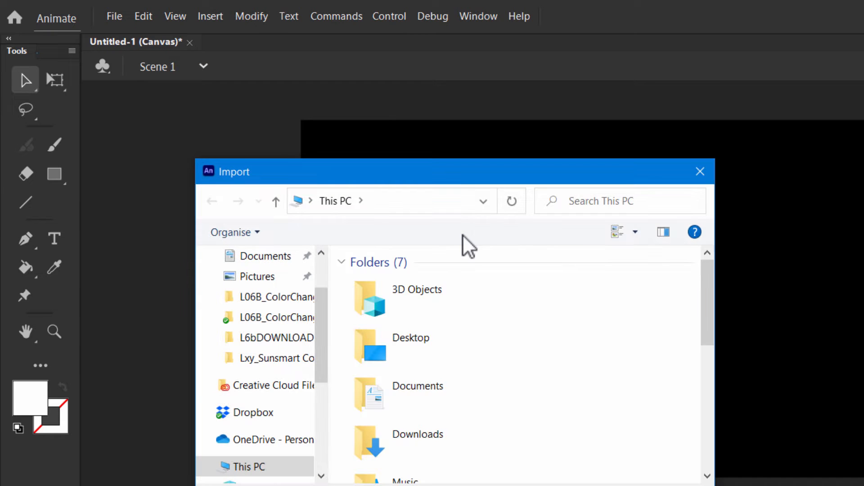
click(258, 468)
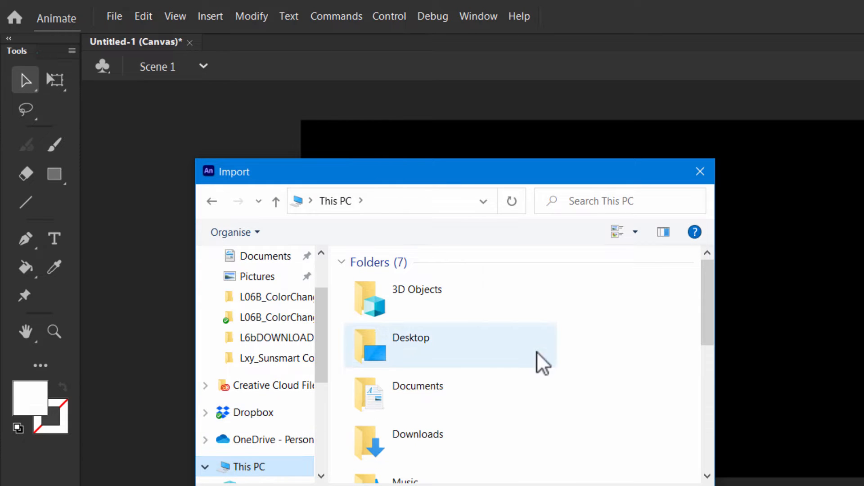
scroll(475, 359, down, 5)
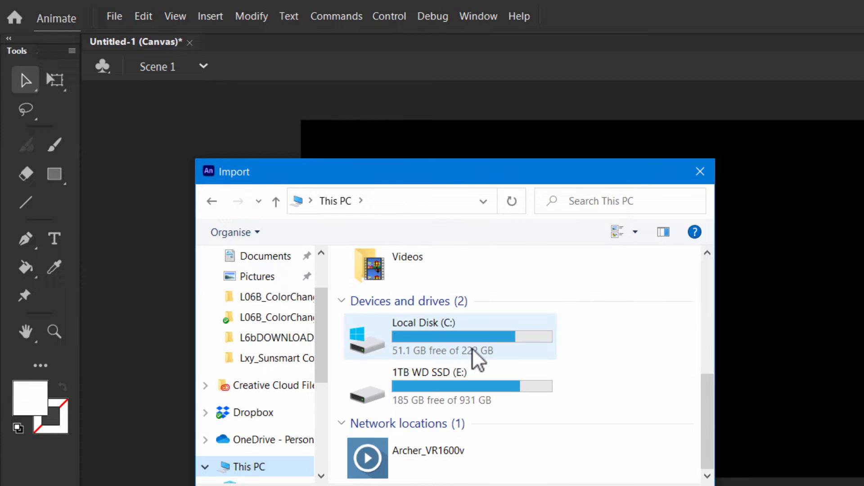
double_click(467, 392)
scroll(450, 335, down, 1)
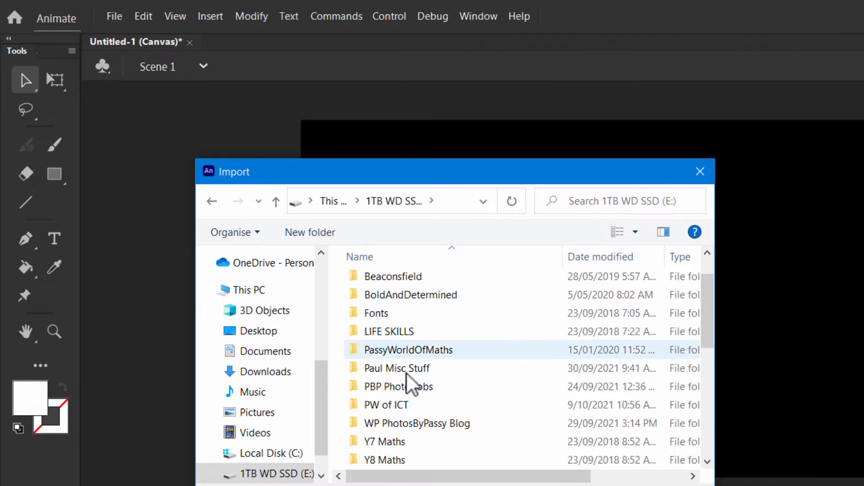
double_click(400, 405)
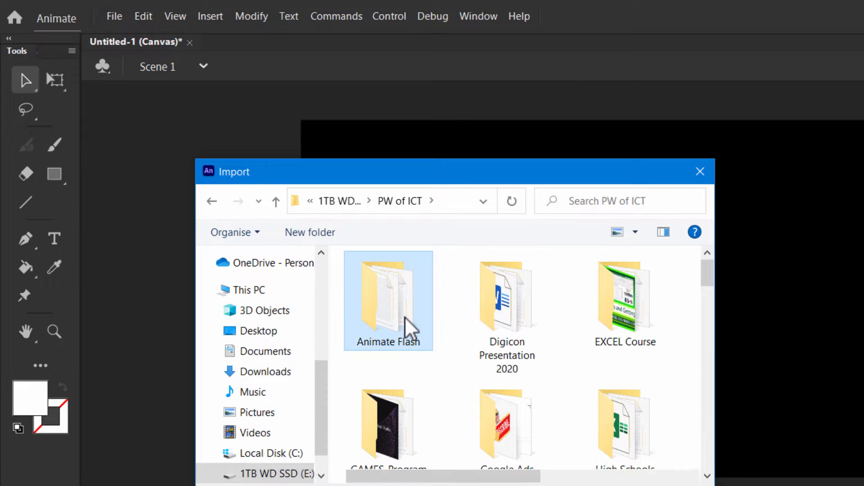
double_click(407, 328)
scroll(473, 379, down, 4)
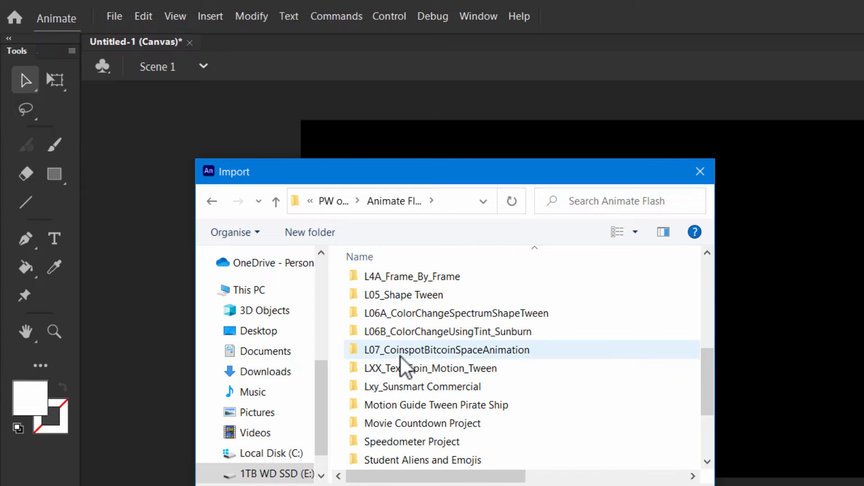
double_click(390, 332)
double_click(392, 322)
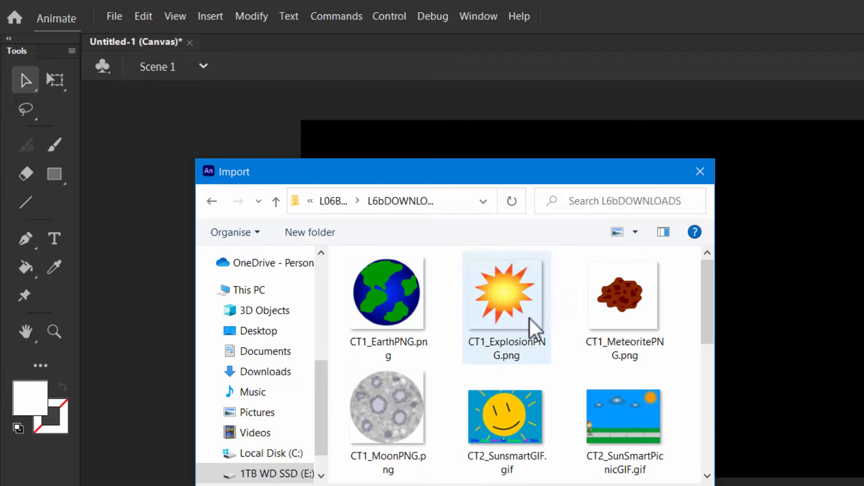
Import the ParkSun.jpg playground picture onto the stage.
drag(708, 314, 706, 360)
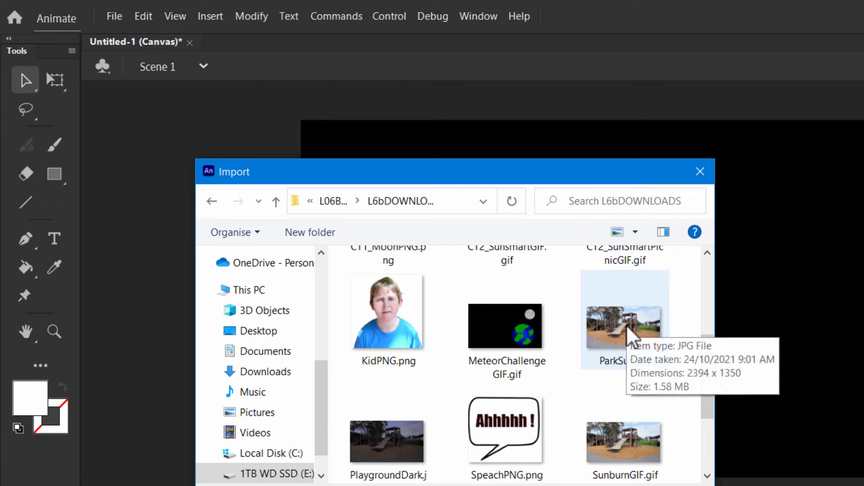
click(633, 337)
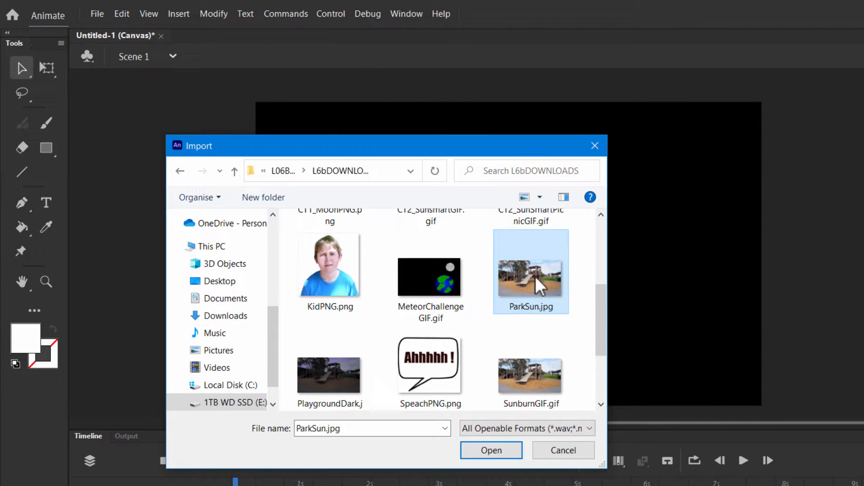
click(493, 453)
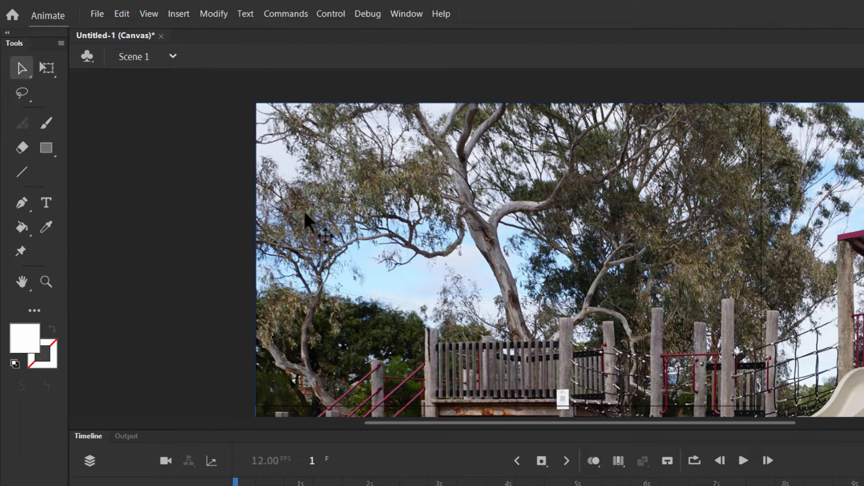
Scale the playground picture down with Free Transform and align its upper-left corner with the stage's upper-left corner.
click(45, 67)
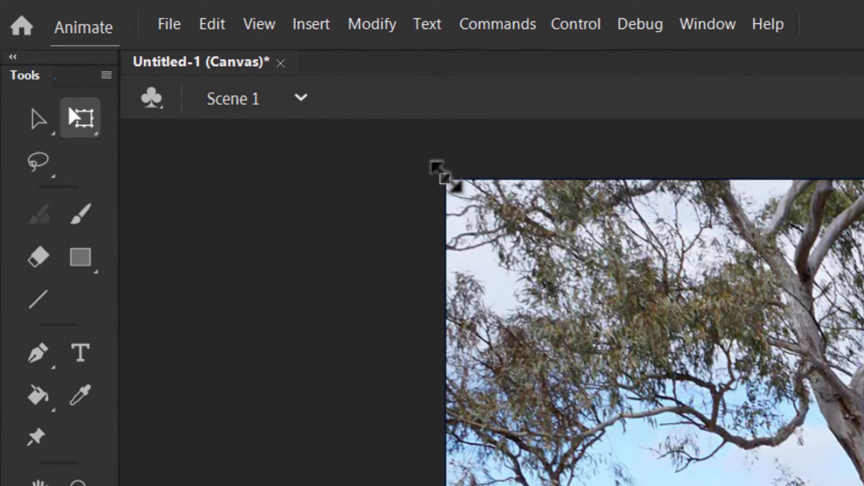
drag(443, 175, 863, 485)
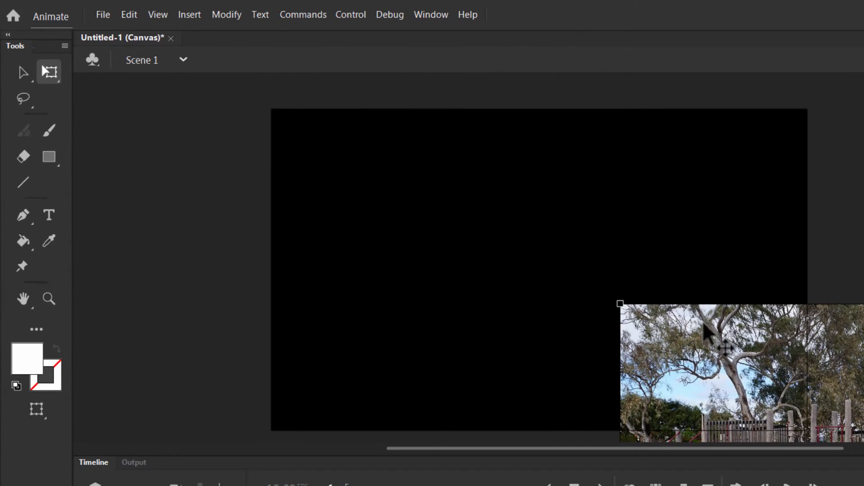
drag(709, 342, 360, 146)
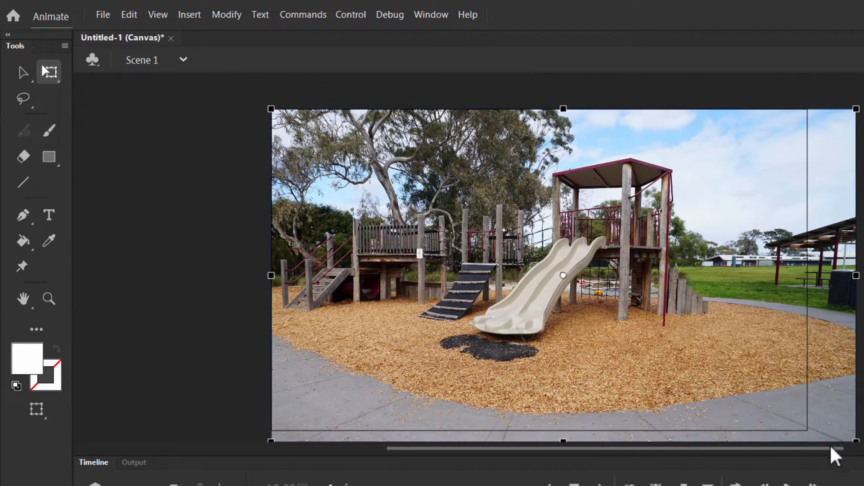
Shrink the playground picture slightly more, align it with the stage's left edge, and stretch it to cover the full stage width.
drag(850, 438, 824, 433)
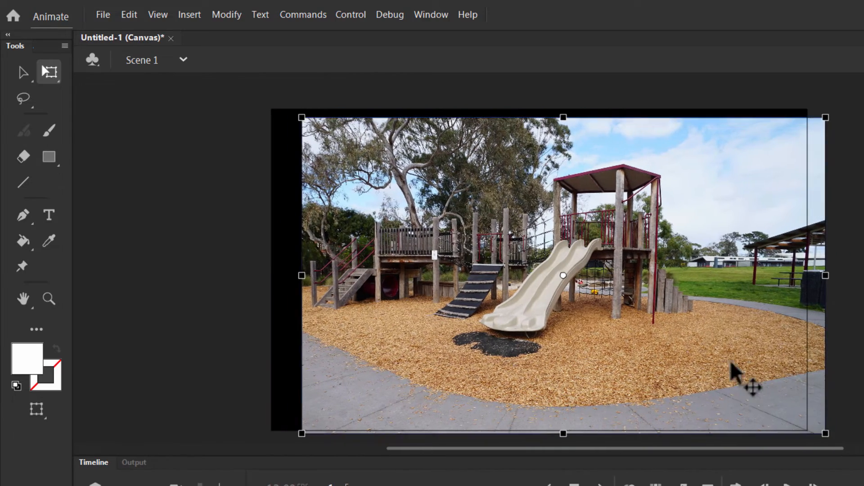
drag(652, 295, 620, 292)
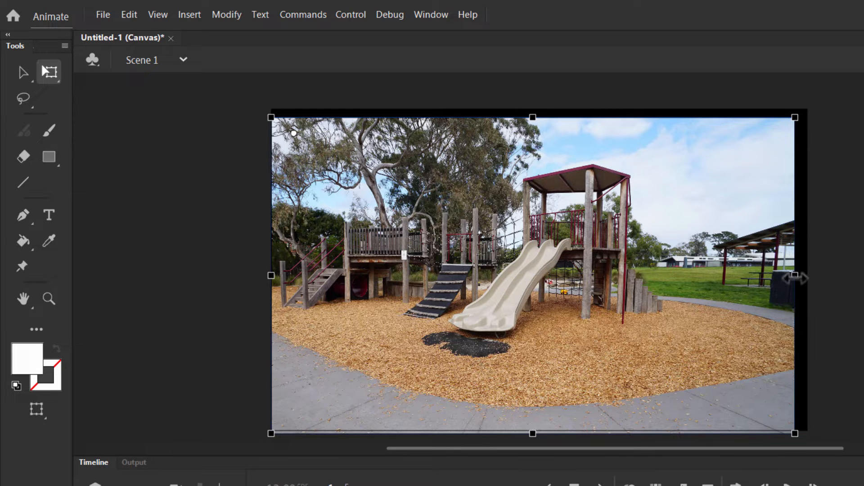
drag(800, 278, 813, 281)
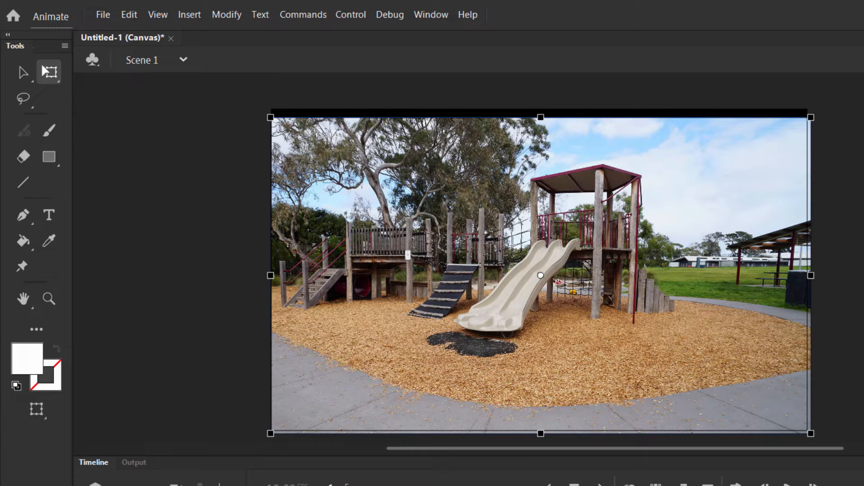
click(134, 321)
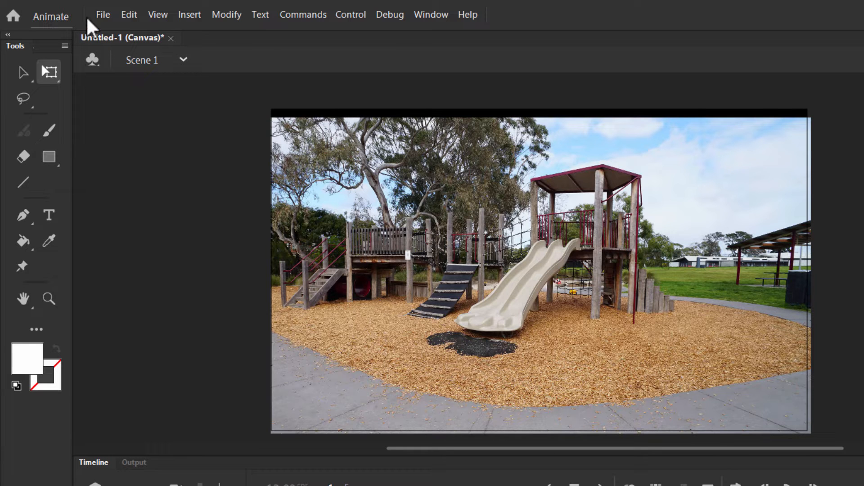
Start Save As for the document and browse on drive E: through PW of ICT and Animate Flash to the L06B_ColorChangeUsingTint_Sunburn folder.
click(104, 17)
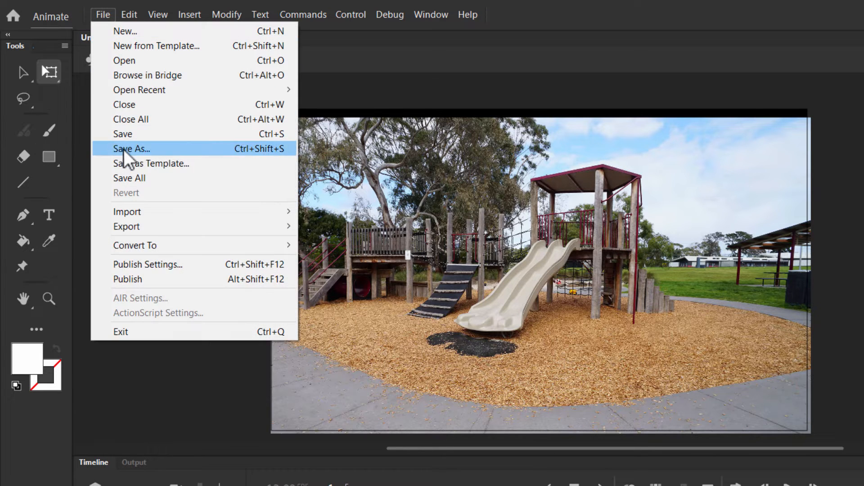
click(124, 149)
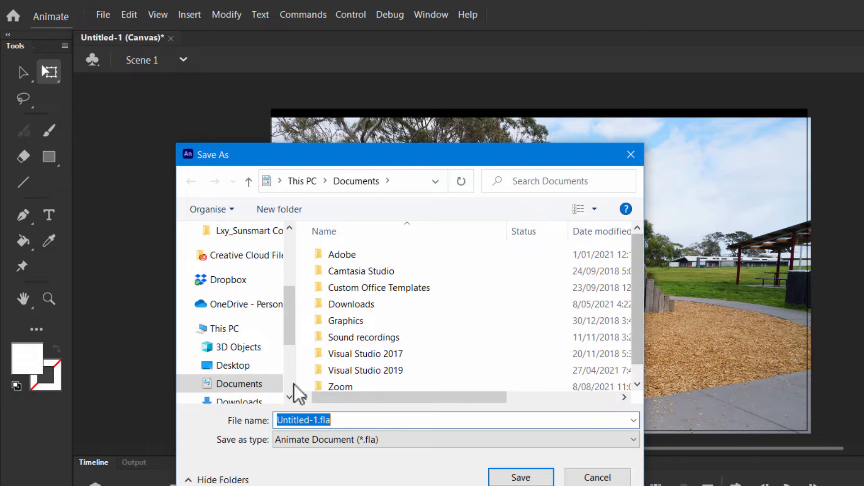
scroll(246, 391, down, 1)
scroll(248, 383, down, 1)
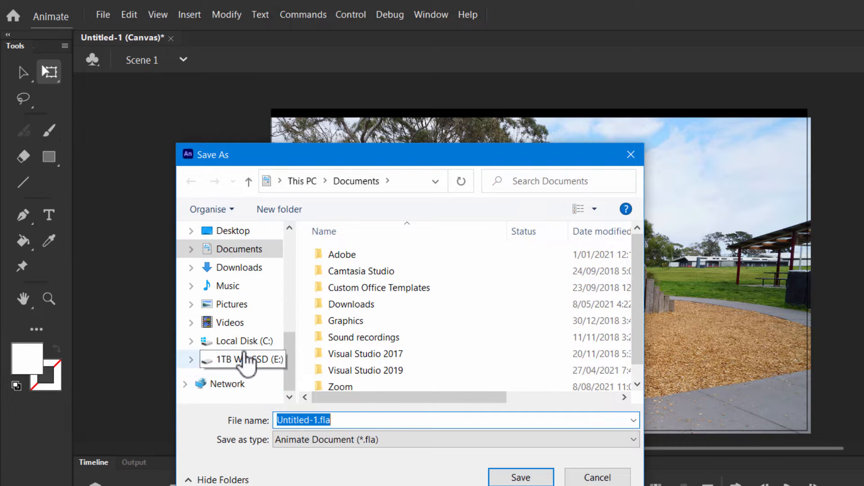
click(247, 360)
scroll(380, 330, down, 3)
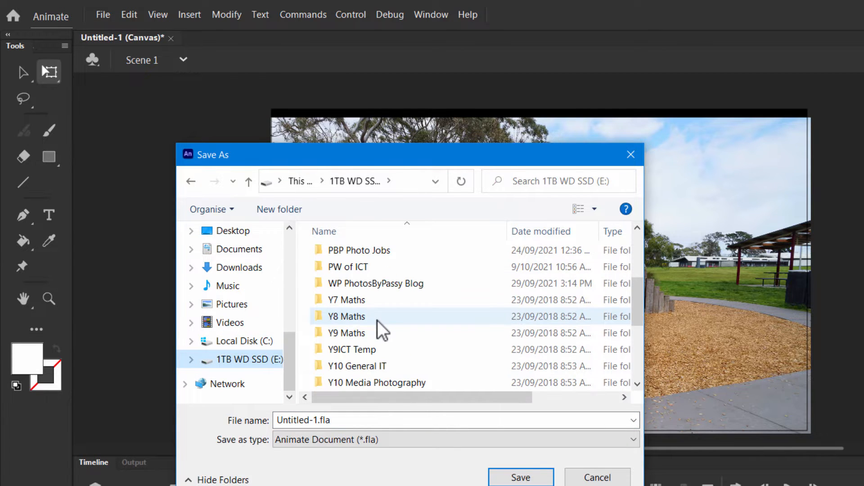
scroll(377, 338, up, 3)
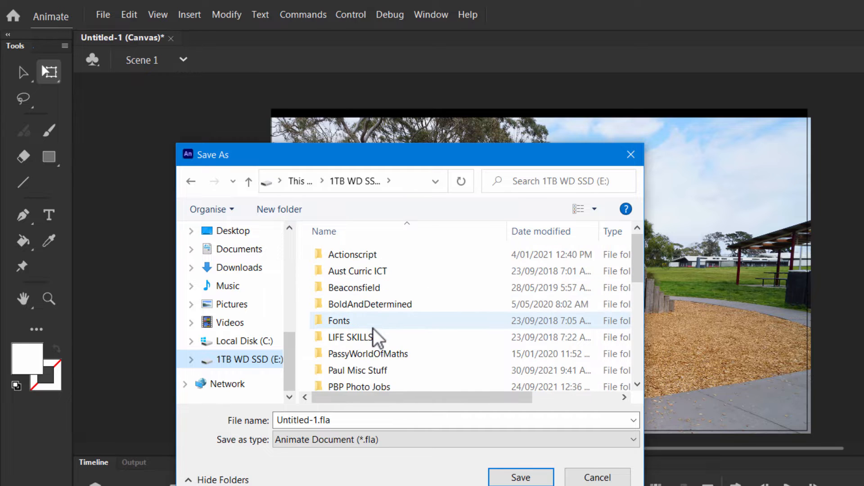
scroll(378, 338, down, 2)
double_click(365, 310)
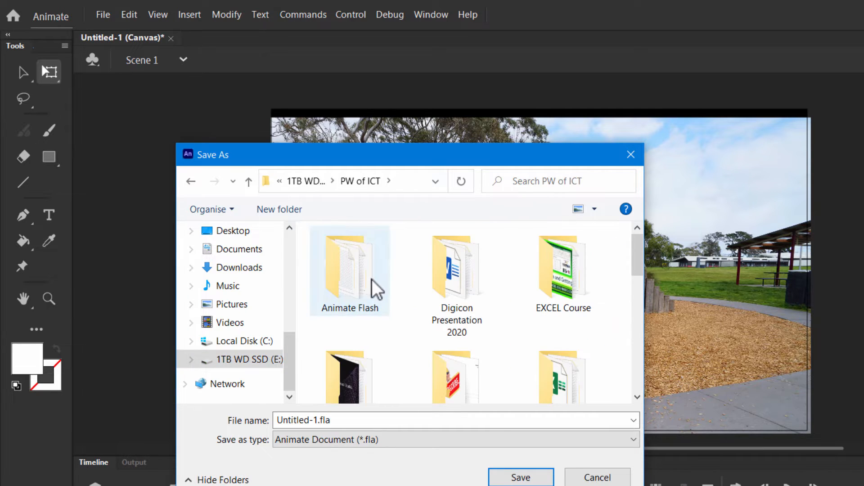
double_click(374, 288)
scroll(407, 335, down, 5)
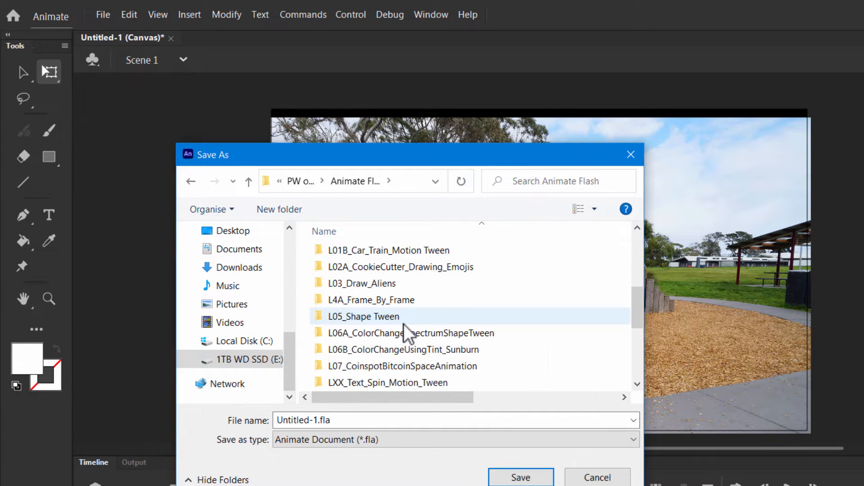
double_click(380, 350)
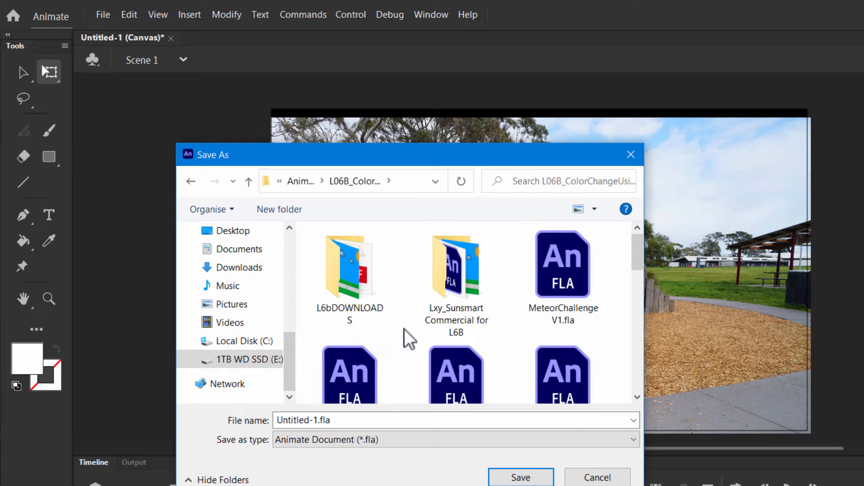
Name the document LessonDemo1.fla and save it in the current folder as an Animate Document.
click(335, 419)
double_click(323, 420)
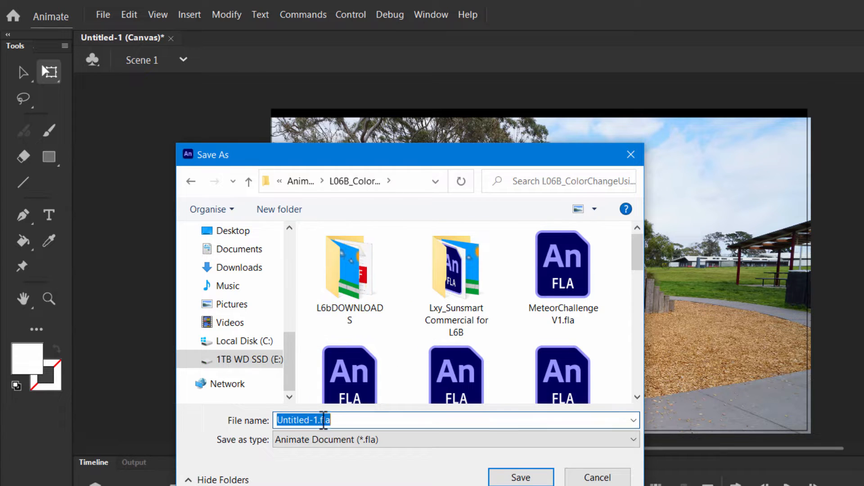
click(323, 419)
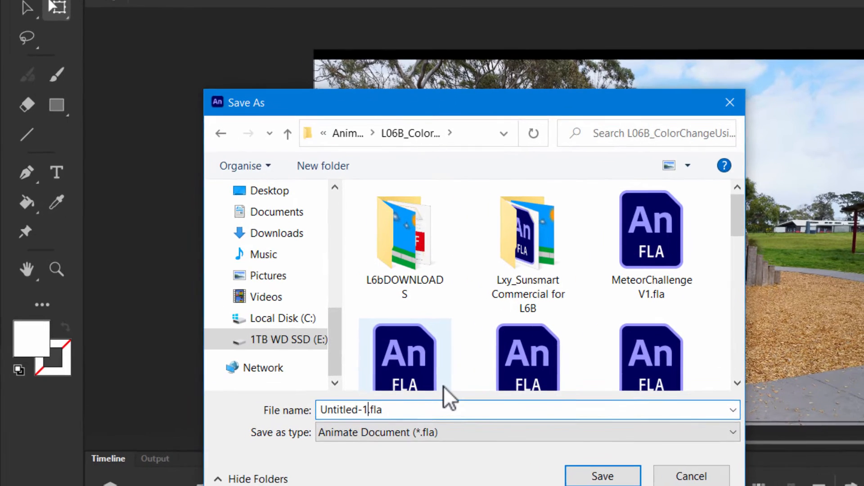
key(BackSpace)
key(BackSpace)
key(BackSpace)
key(BackSpace)
key(BackSpace)
key(BackSpace)
key(BackSpace)
key(BackSpace)
key(BackSpace)
key(BackSpace)
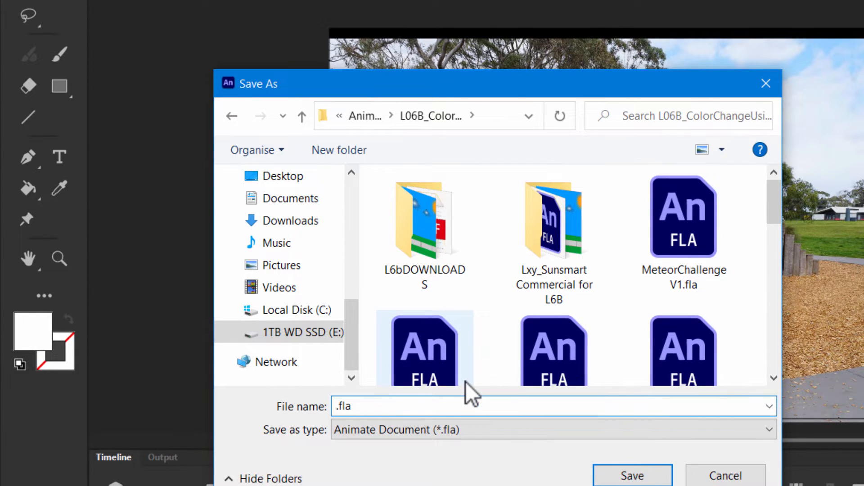
text(LessonDemo)
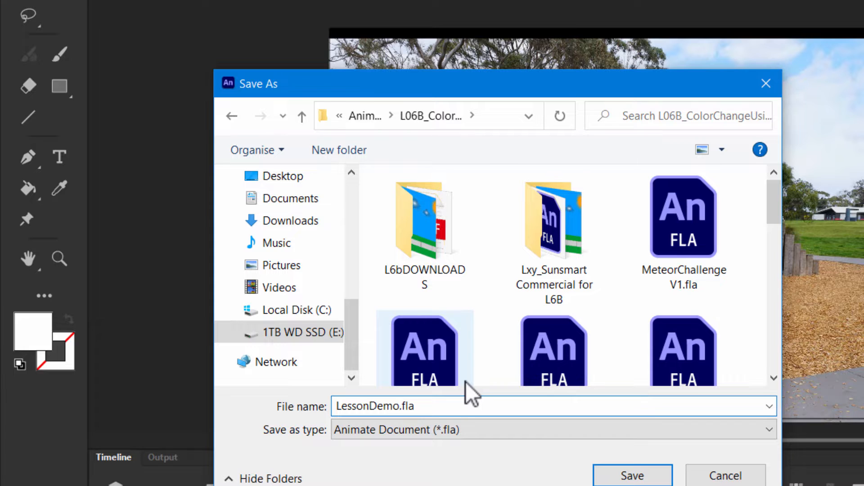
text(1)
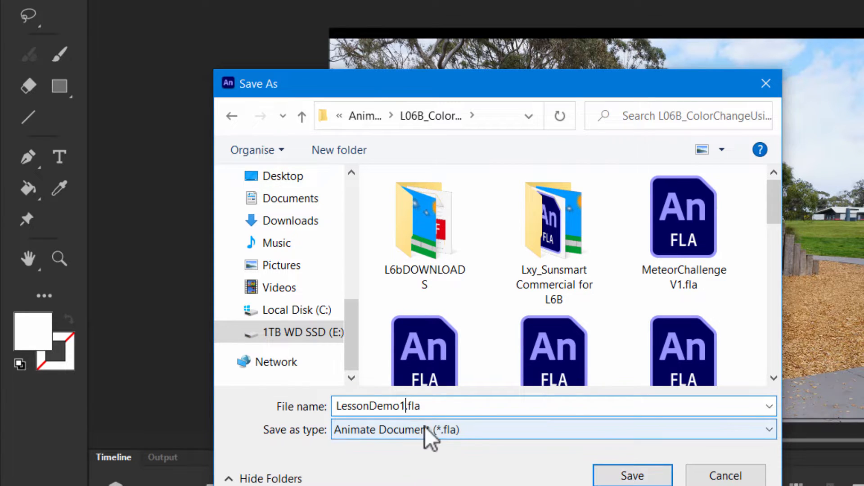
click(637, 478)
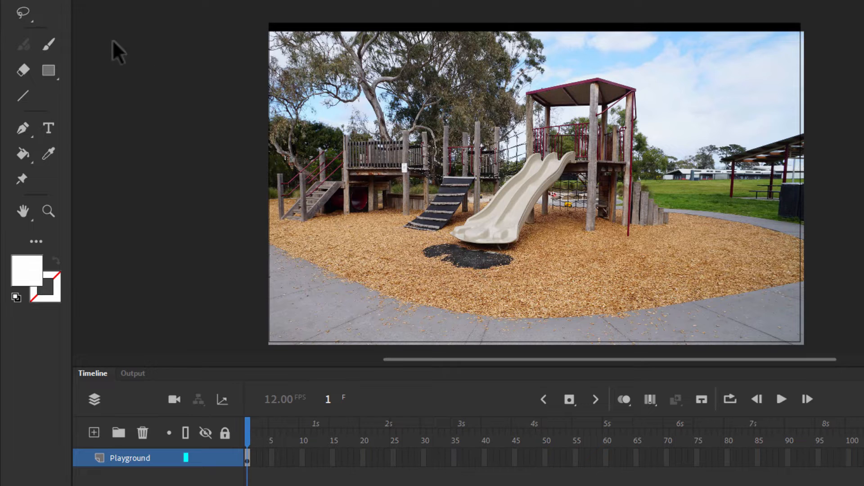
Stretch and reposition the playground picture with Free Transform so it slightly overlaps all four stage edges, and deselect it.
click(537, 45)
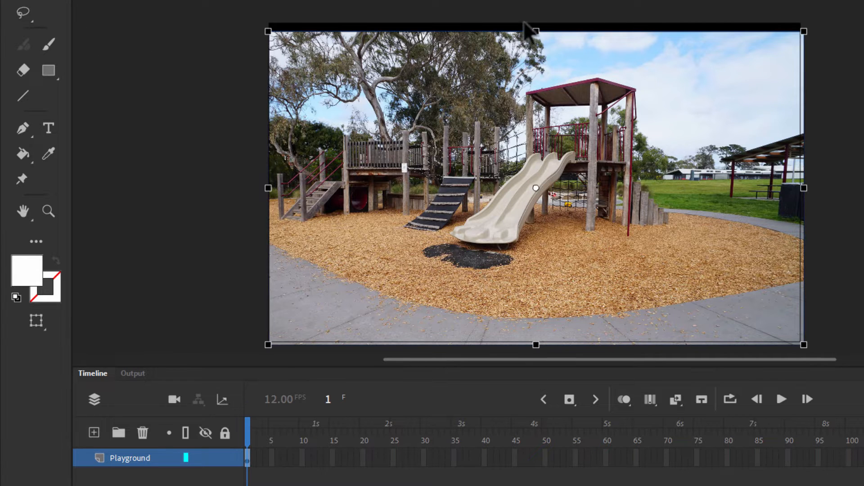
mouse_move(536, 31)
mouse_down()
mouse_move(534, 19)
mouse_move(535, 28)
mouse_up()
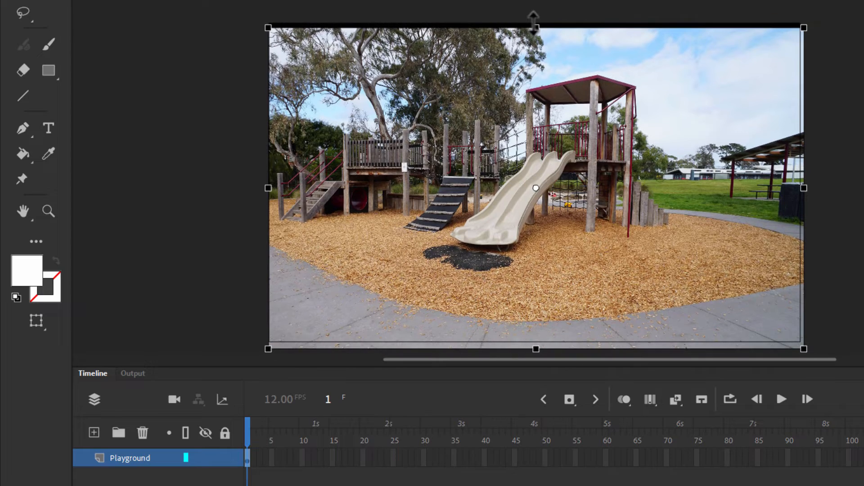
drag(539, 64, 538, 63)
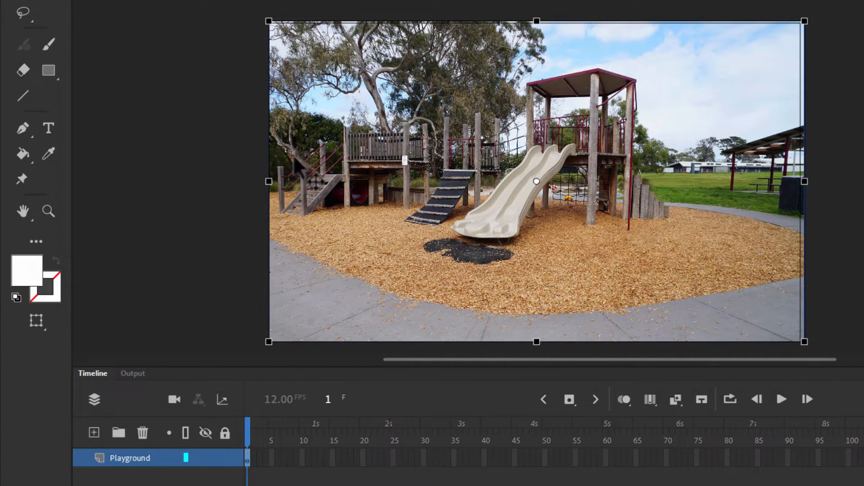
drag(268, 180, 266, 180)
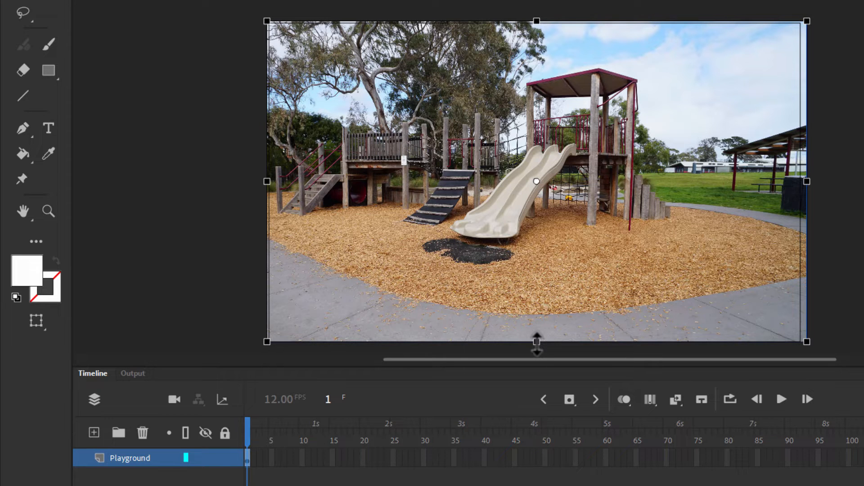
drag(536, 341, 537, 346)
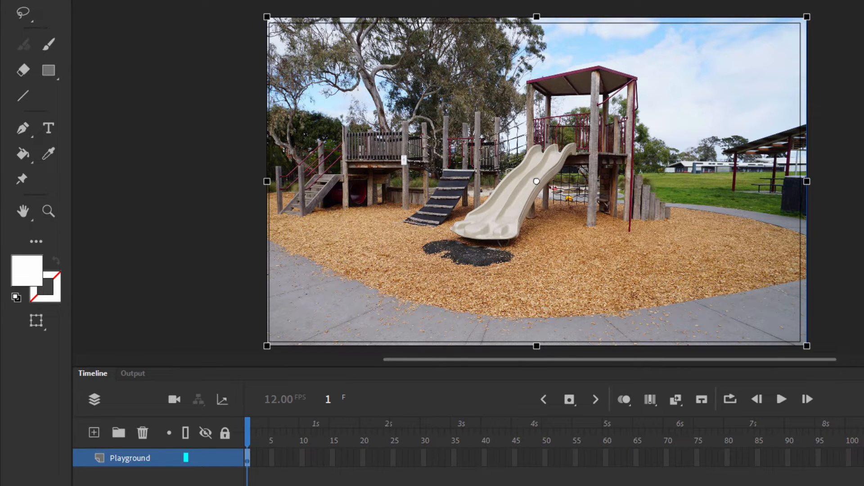
click(837, 27)
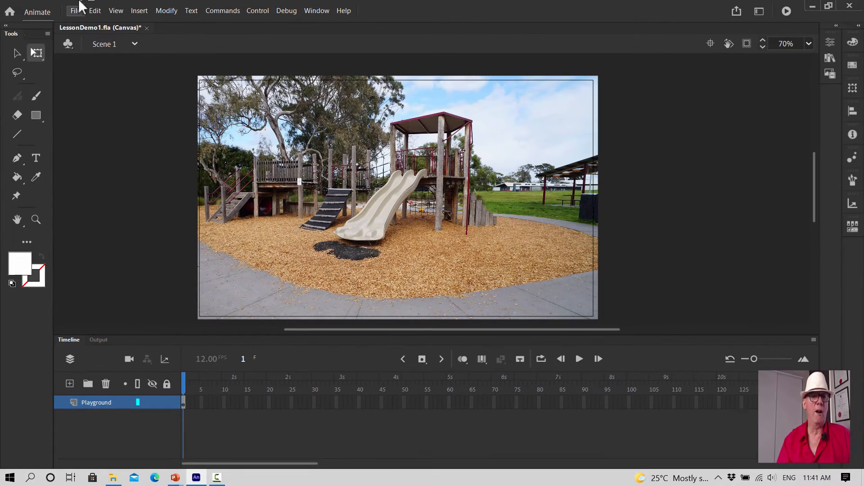
Save the document and lock the Playground layer.
click(75, 11)
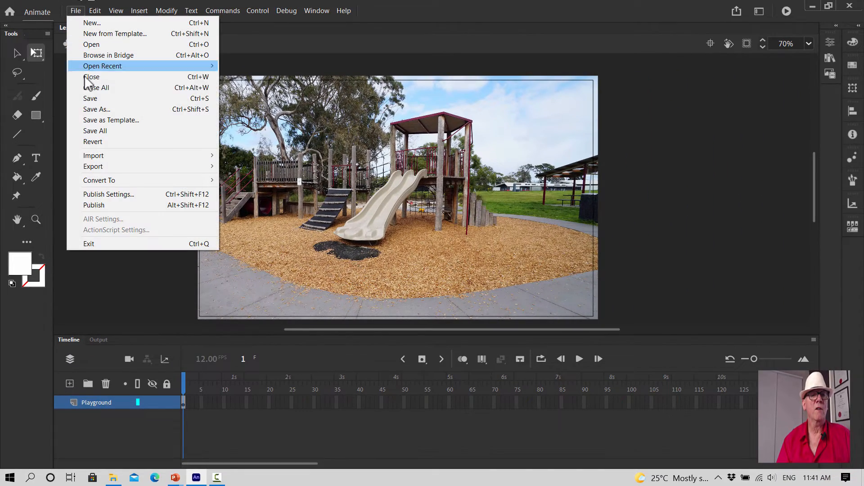
click(88, 98)
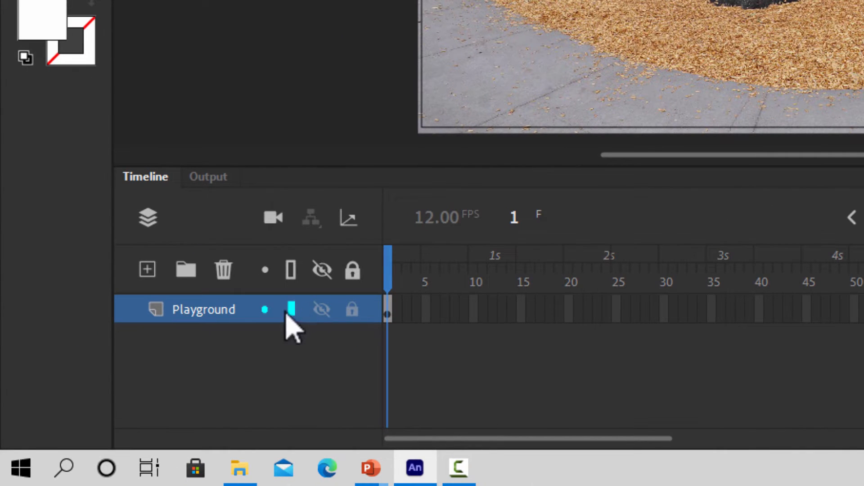
click(352, 310)
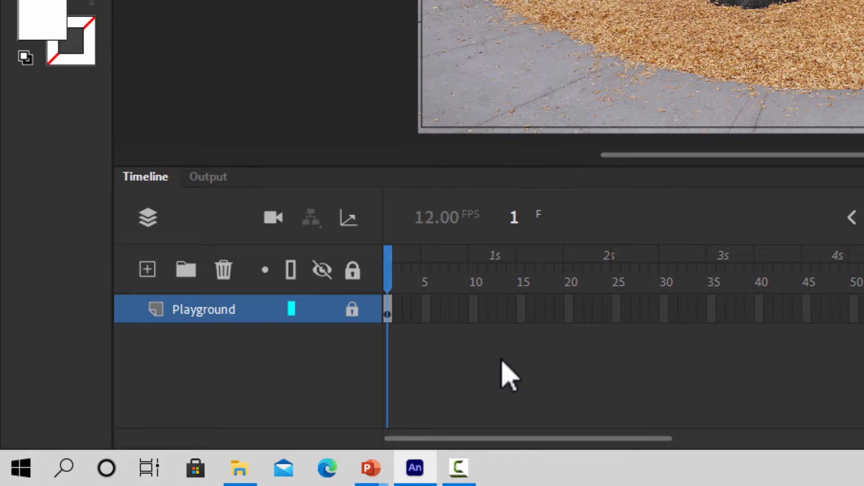
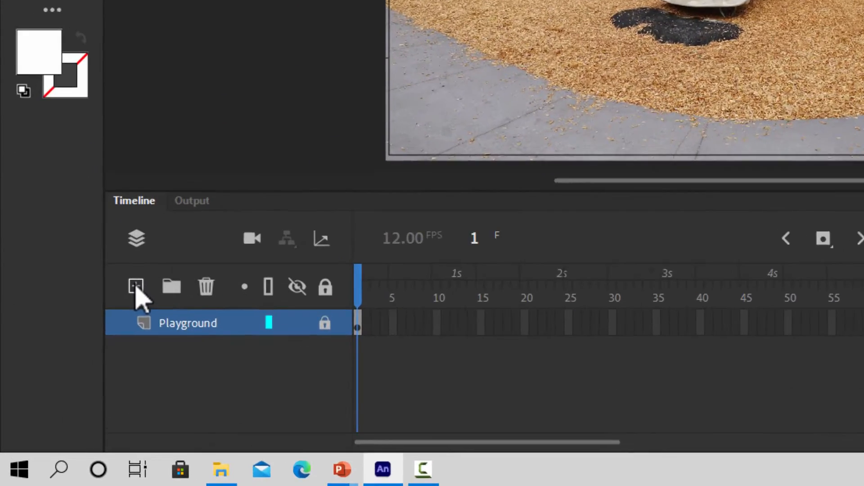
Add a new layer above Playground and name it Boy.
click(136, 286)
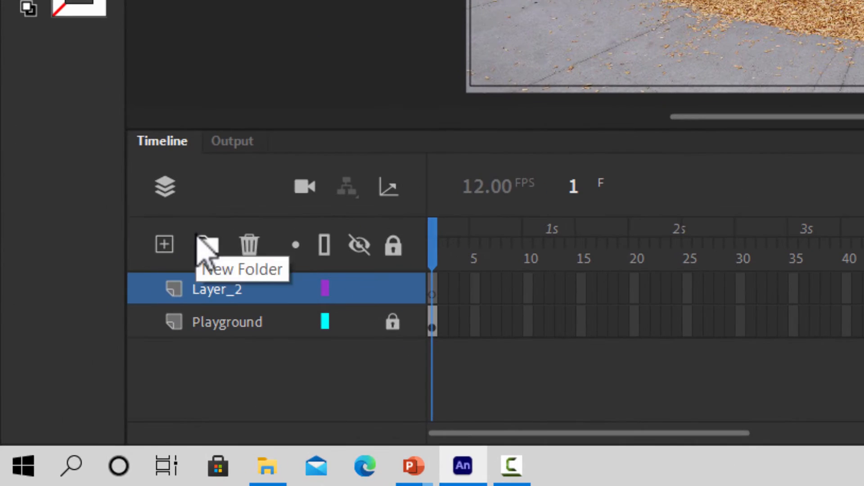
double_click(192, 322)
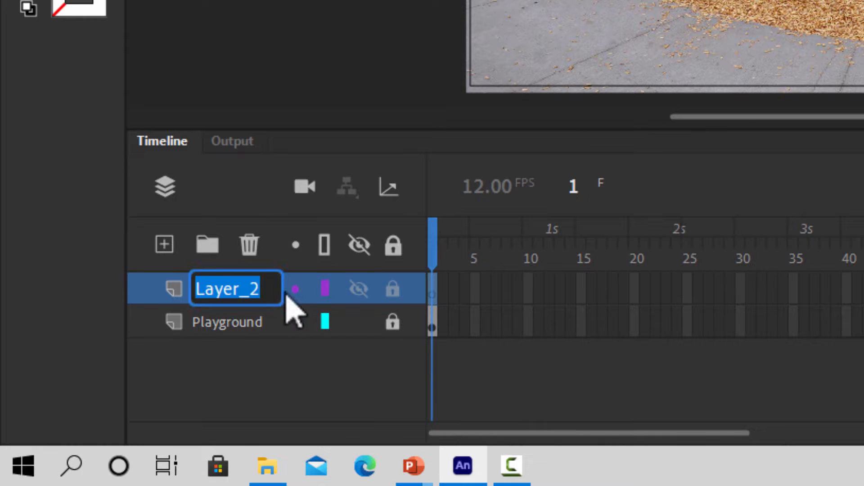
click(271, 276)
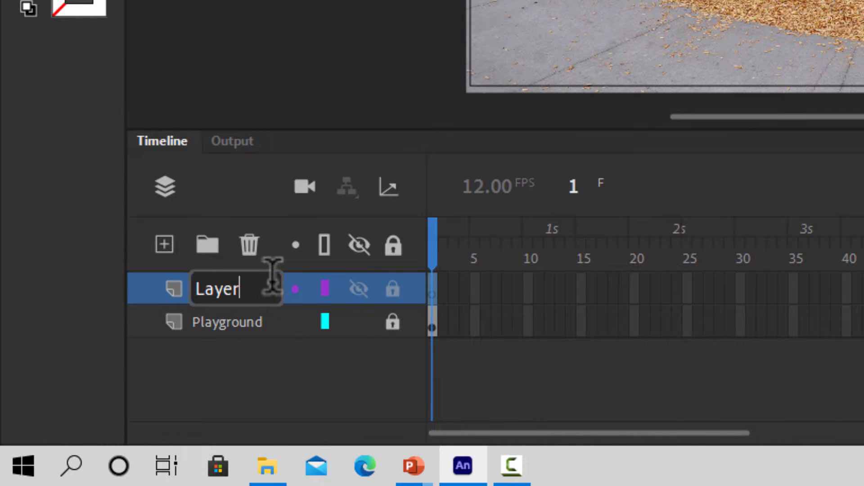
key(BackSpace)
key(BackSpace)
key(BackSpace)
key(BackSpace)
key(BackSpace)
key(BackSpace)
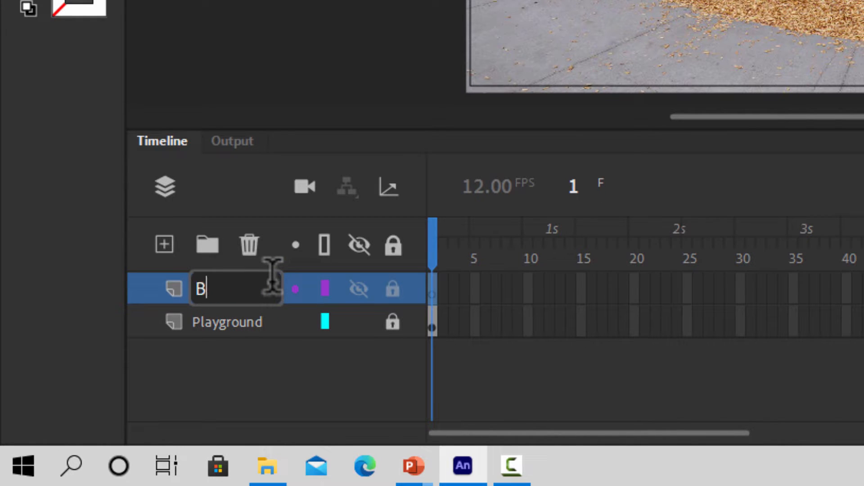
key(Left)
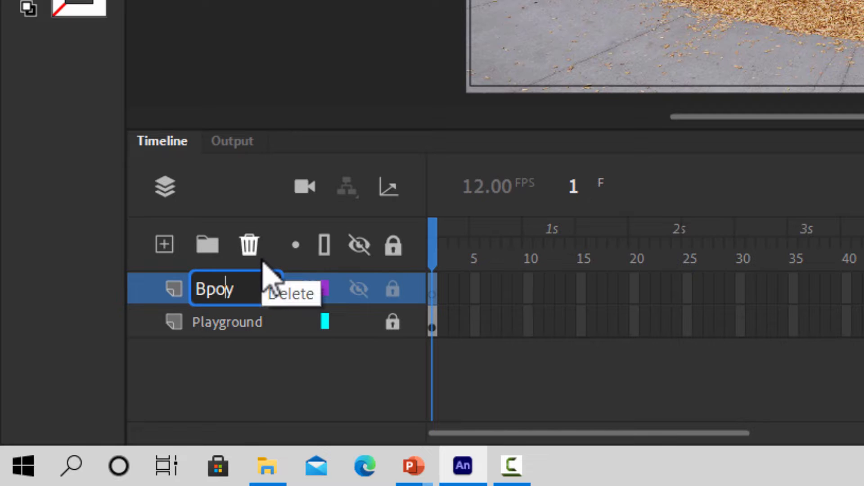
key(Return)
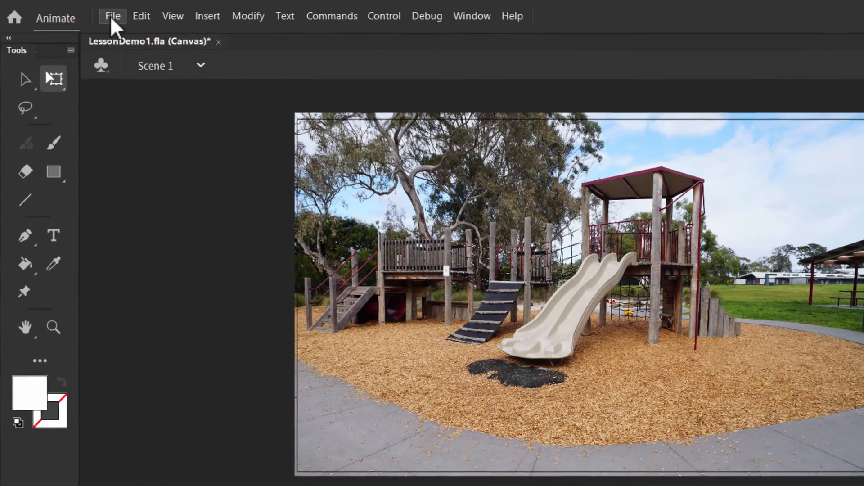
Import KidPNG.png from the L6bDOWNLOADS folder onto the stage in the Boy layer.
click(113, 19)
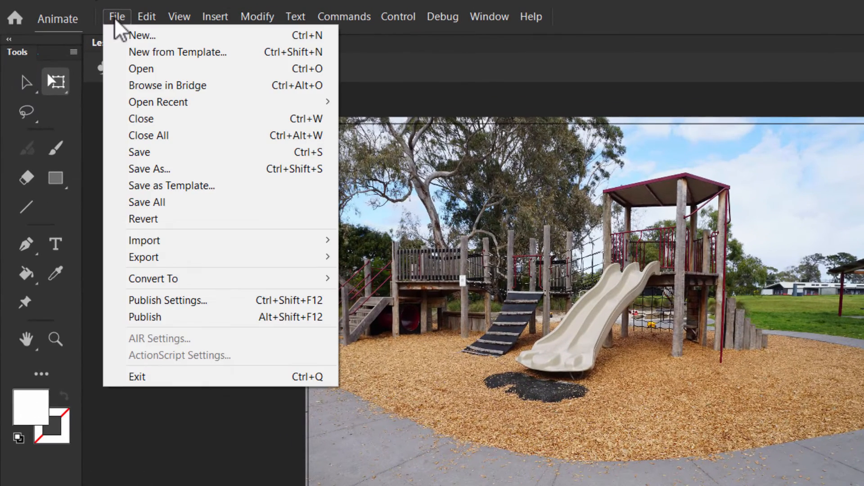
mouse_move(138, 243)
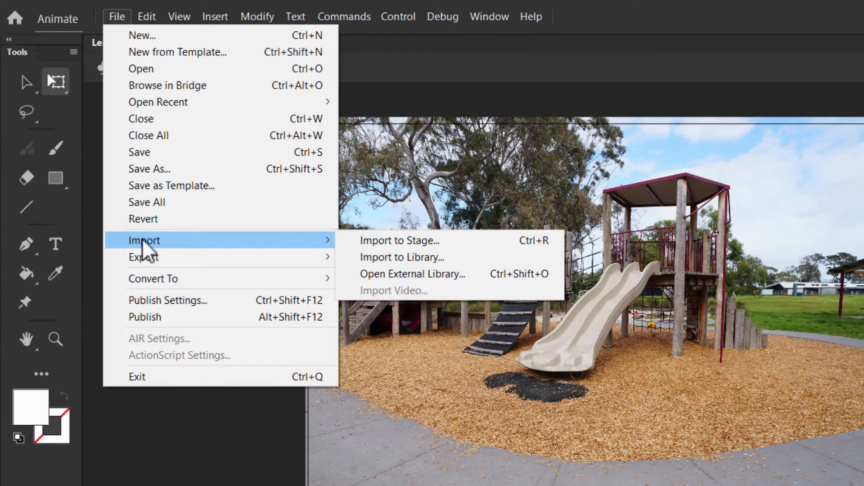
click(416, 243)
scroll(547, 384, down, 3)
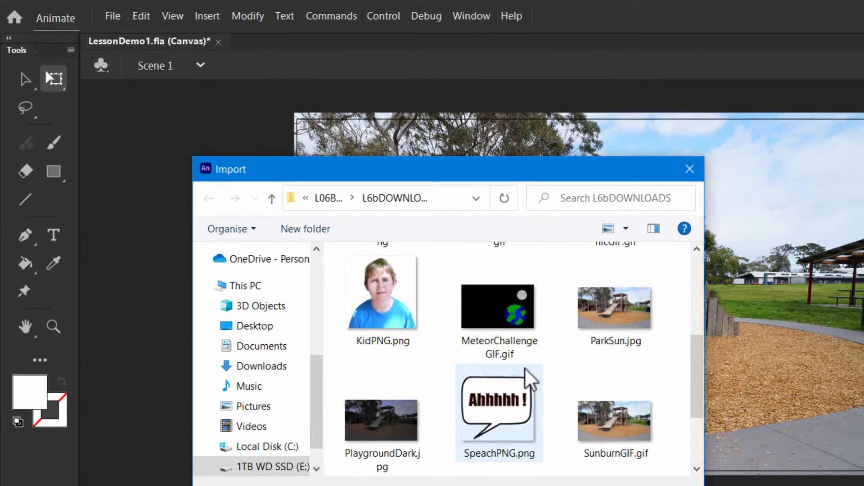
click(413, 303)
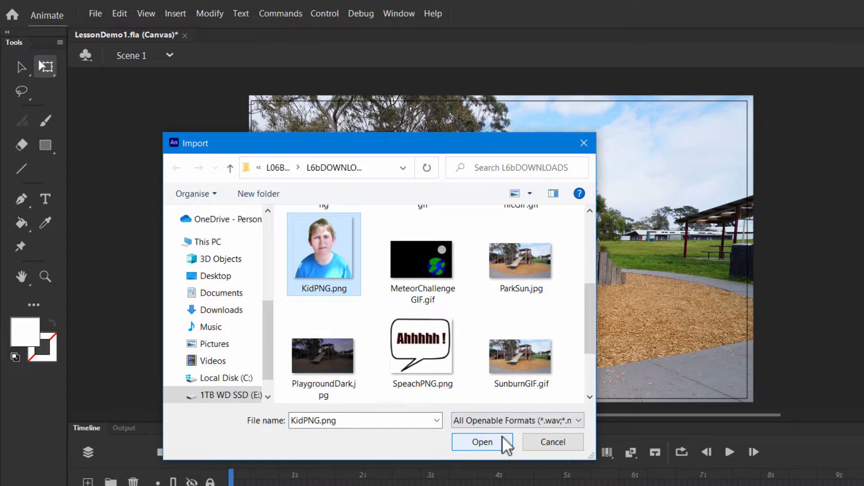
click(482, 442)
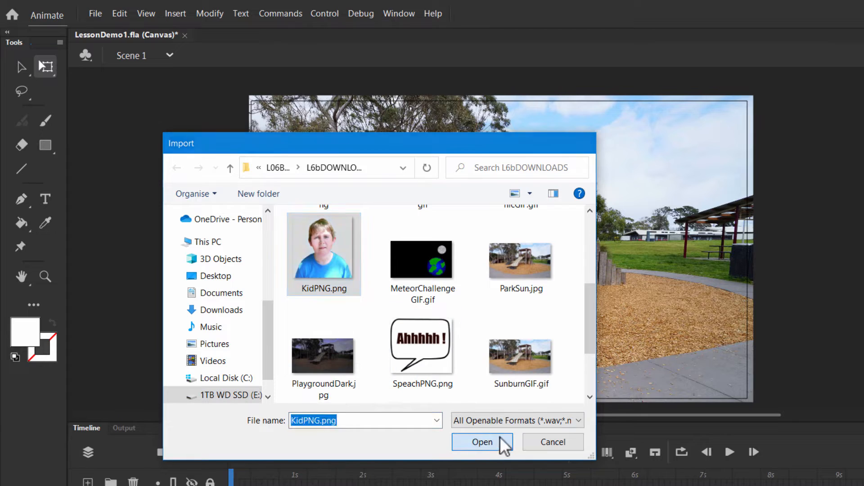
Move the boy picture off the stage's right side, scale it down, and align its bottom with the stage's bottom edge.
drag(550, 191, 862, 247)
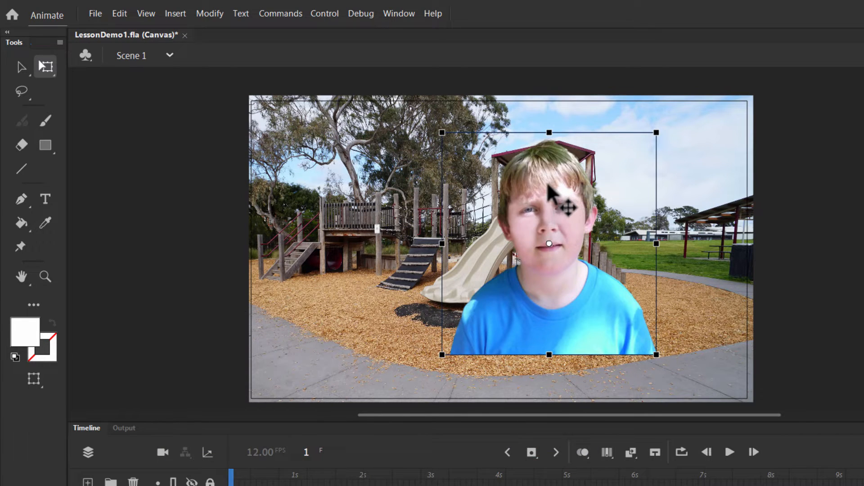
drag(822, 225, 825, 218)
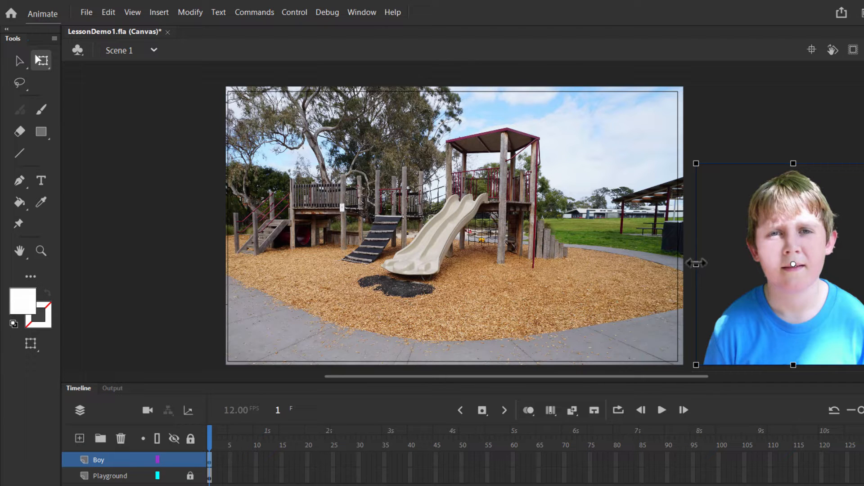
drag(696, 264, 721, 263)
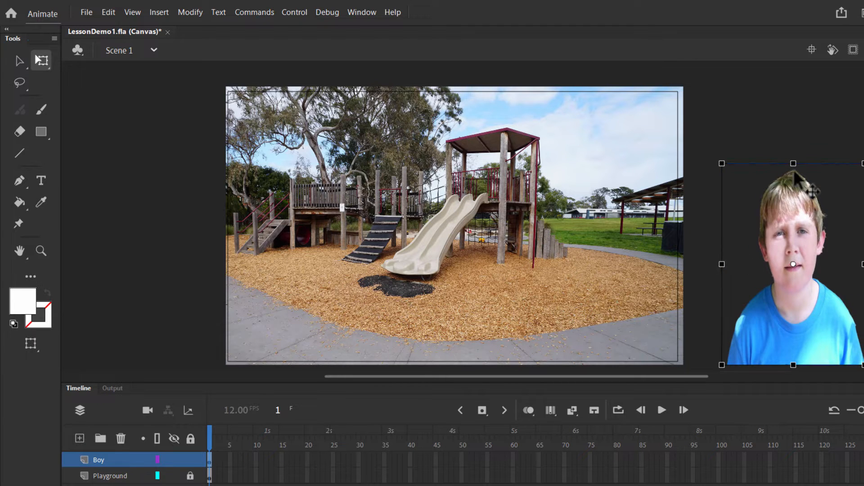
drag(794, 163, 794, 178)
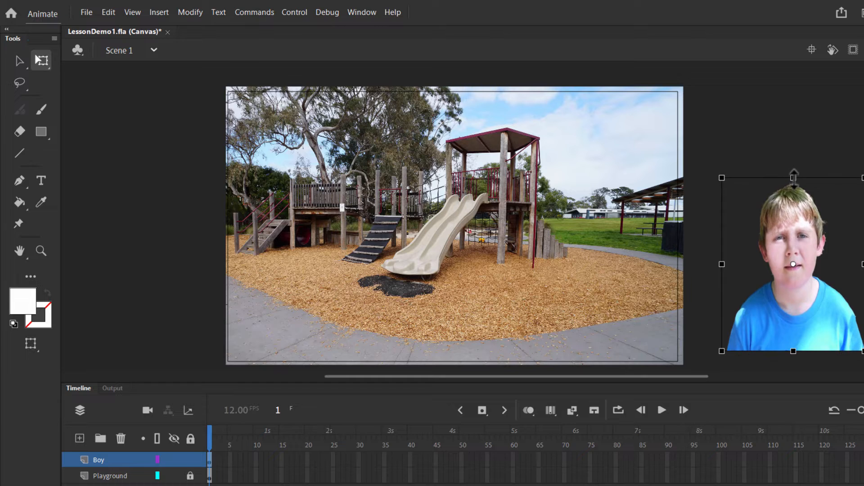
mouse_move(787, 223)
mouse_down()
mouse_move(791, 241)
mouse_move(781, 239)
mouse_up()
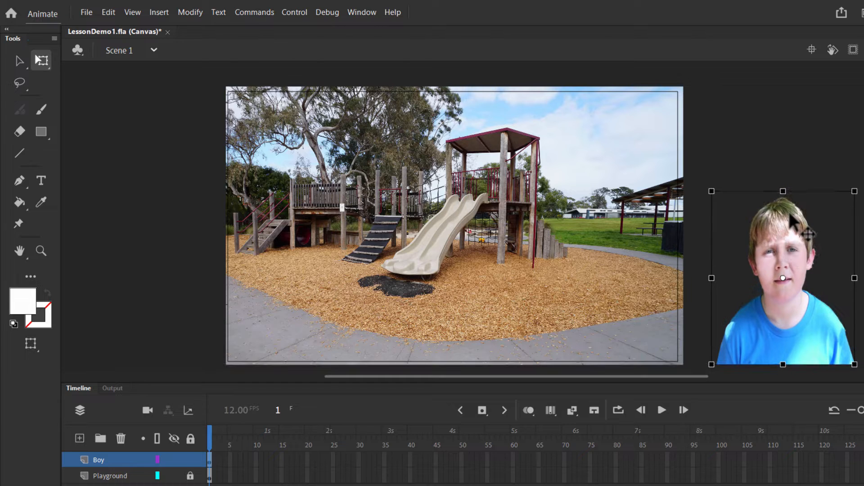
Reduce the boy's height and width slightly more and place him just beyond the stage's right edge, bottom edges aligned.
drag(786, 189, 785, 196)
drag(761, 235, 762, 241)
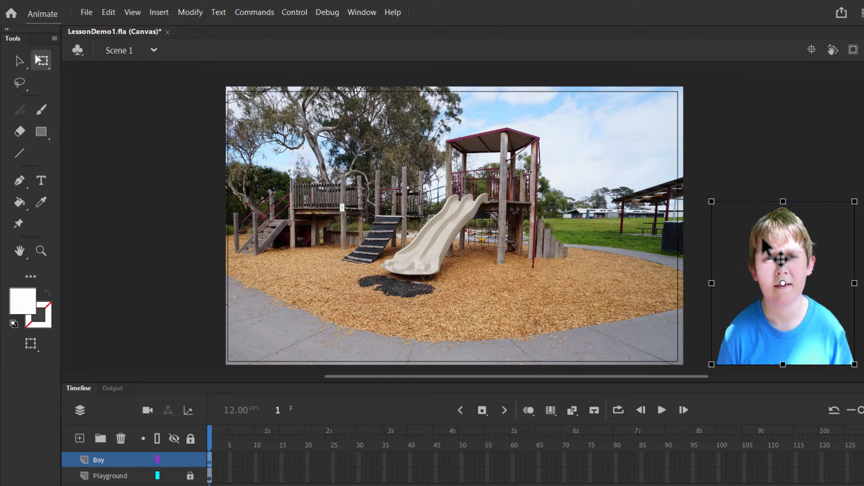
drag(851, 283, 847, 283)
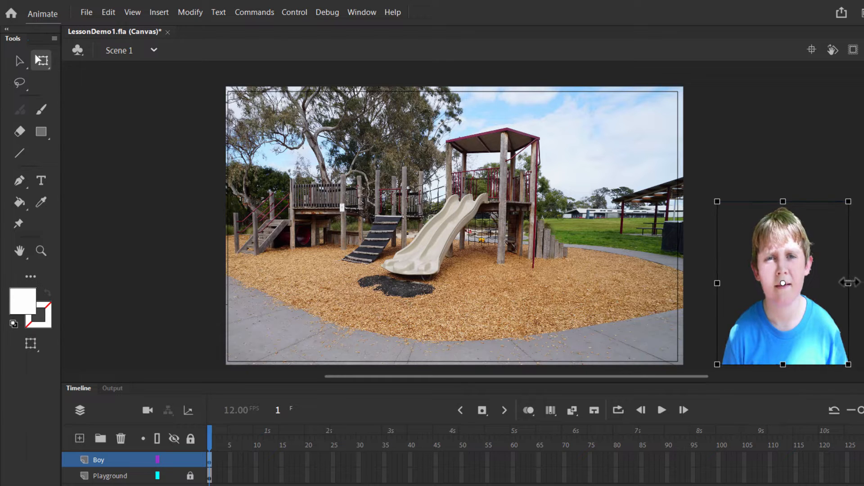
drag(797, 253, 766, 254)
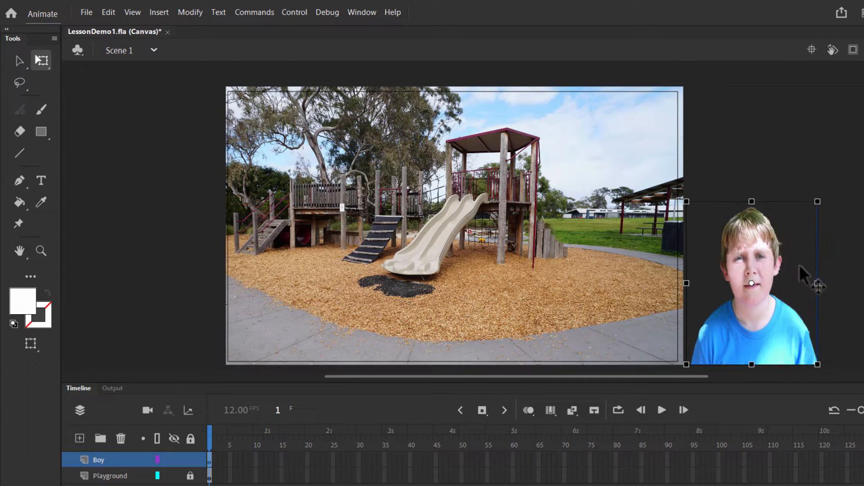
Fine-tune the boy's height and width slightly and realign his bottom edge with the stage's bottom, just beyond its right edge.
drag(749, 202, 748, 205)
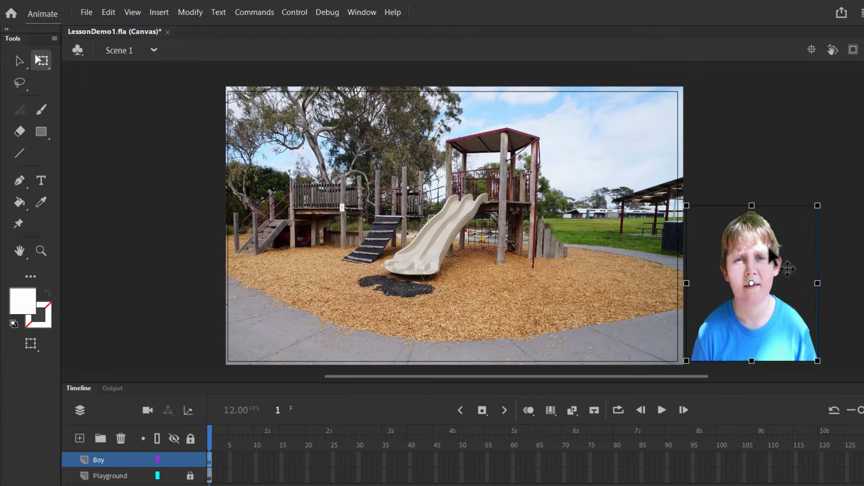
drag(768, 250, 766, 250)
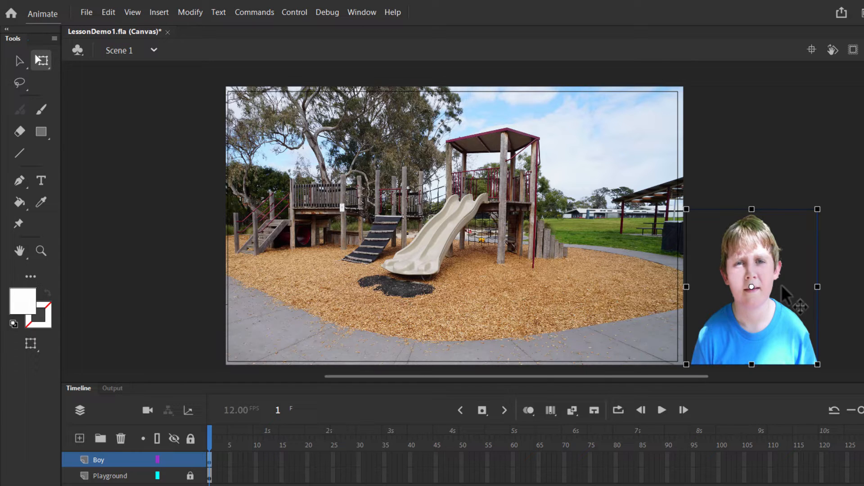
mouse_move(817, 287)
mouse_down()
mouse_move(807, 286)
mouse_move(816, 287)
mouse_up()
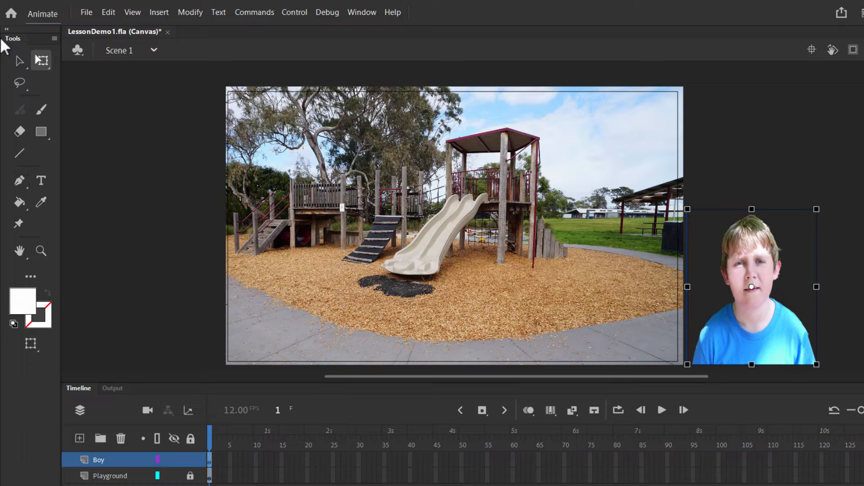
Start converting the boy picture to a symbol and choose Movie Clip as its type.
click(20, 63)
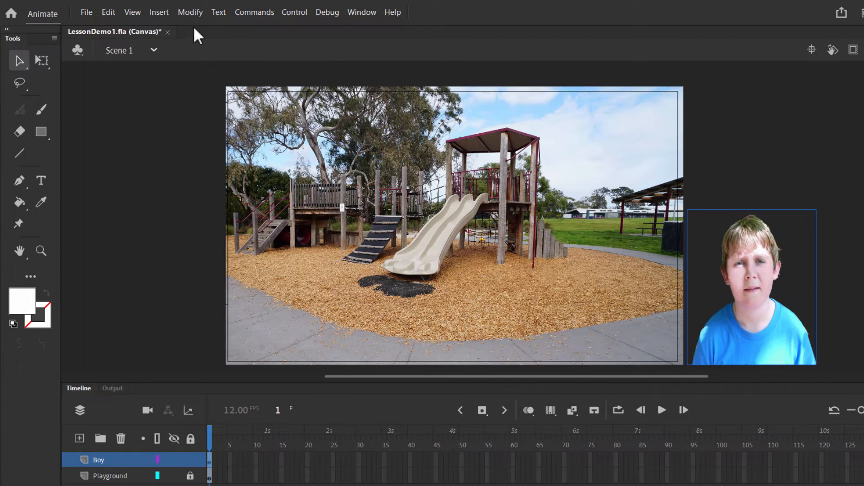
click(191, 12)
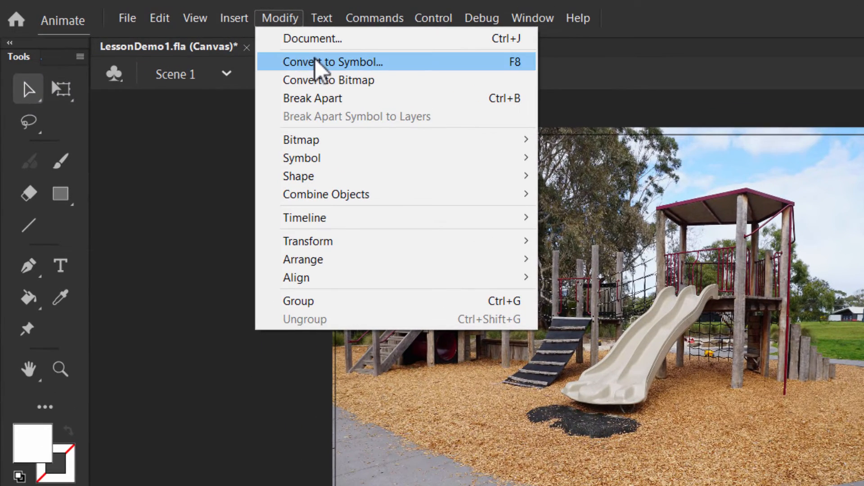
click(315, 61)
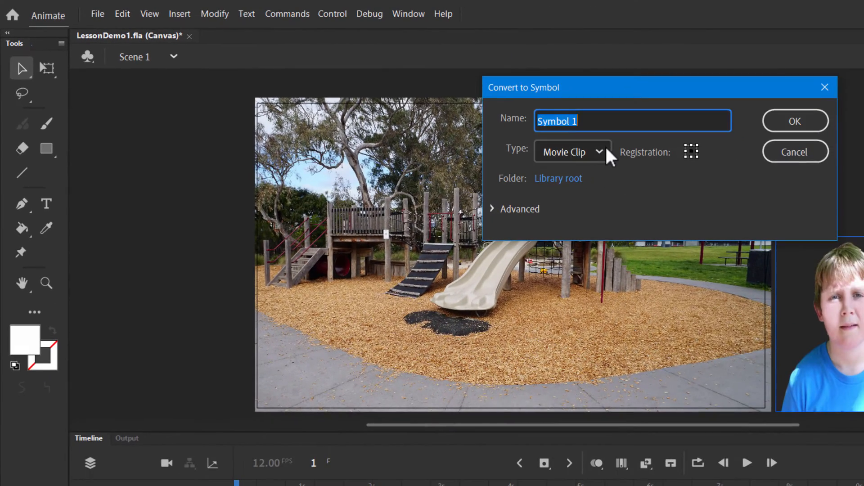
click(603, 154)
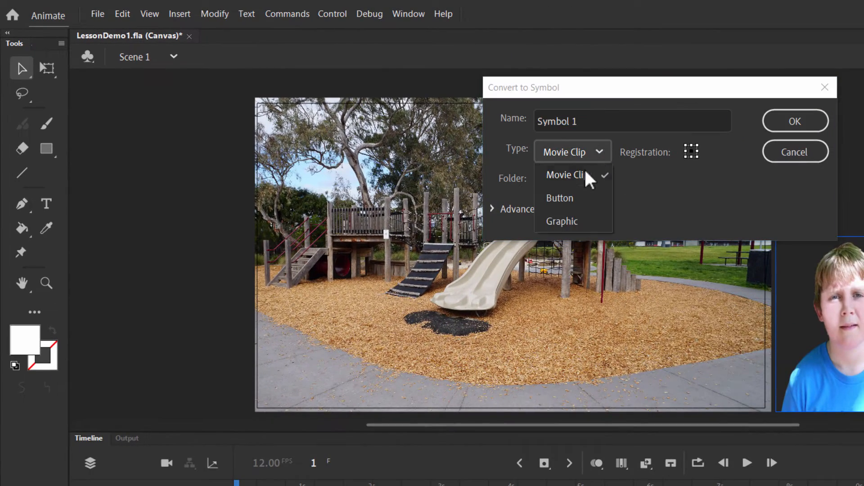
click(568, 198)
click(558, 176)
click(520, 260)
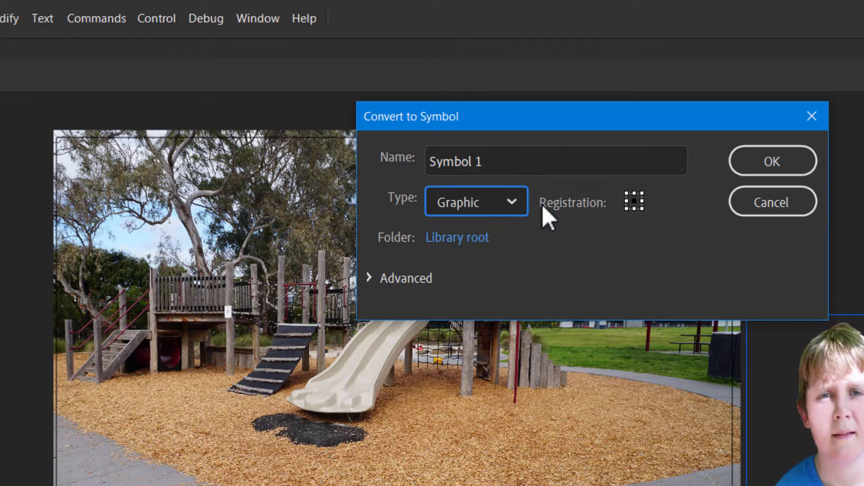
click(513, 204)
click(492, 245)
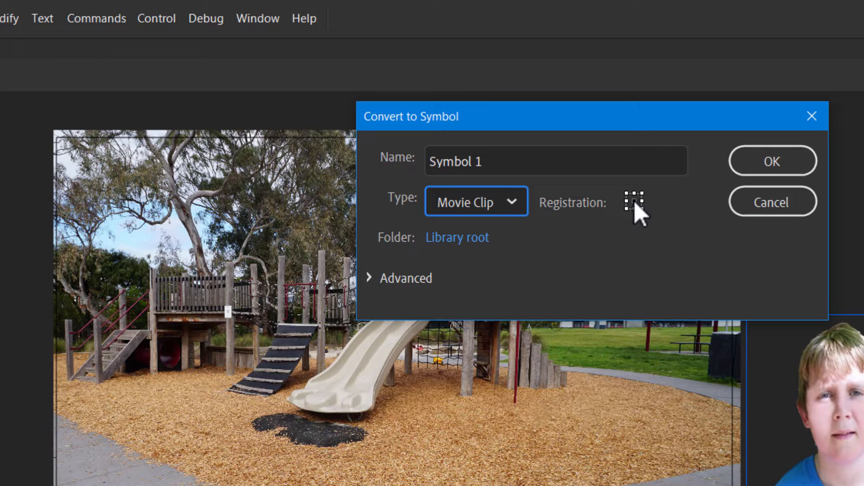
click(514, 205)
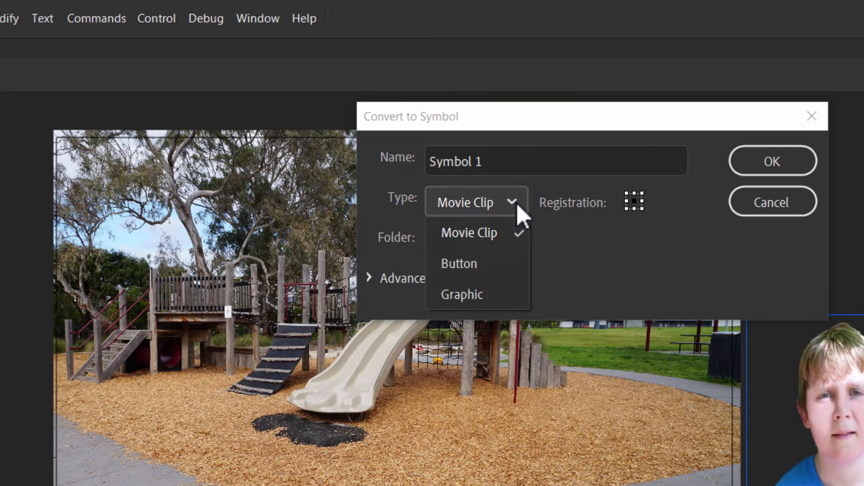
click(480, 236)
Replace the default symbol name with a new name for the boy and complete the conversion.
click(489, 161)
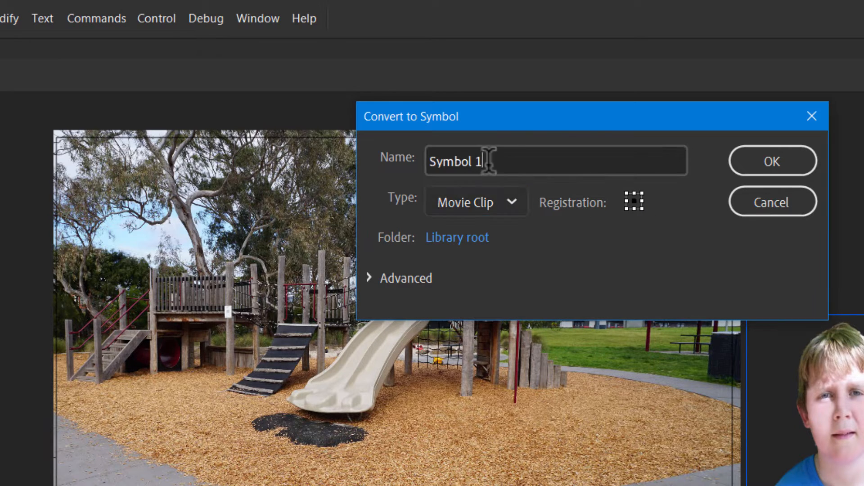
key(BackSpace)
key(BackSpace)
key(BackSpace)
key(BackSpace)
key(BackSpace)
key(BackSpace)
key(BackSpace)
click(788, 167)
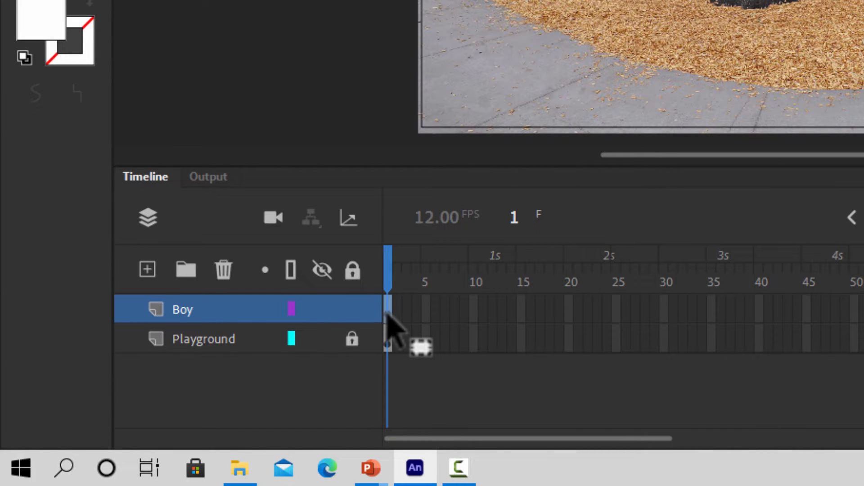
Create a motion tween on frame 1 of the Boy layer.
right_click(387, 313)
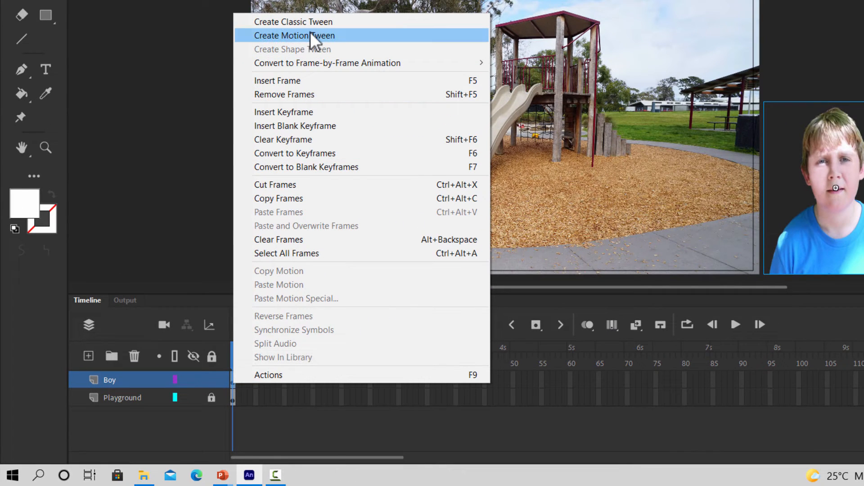
click(310, 35)
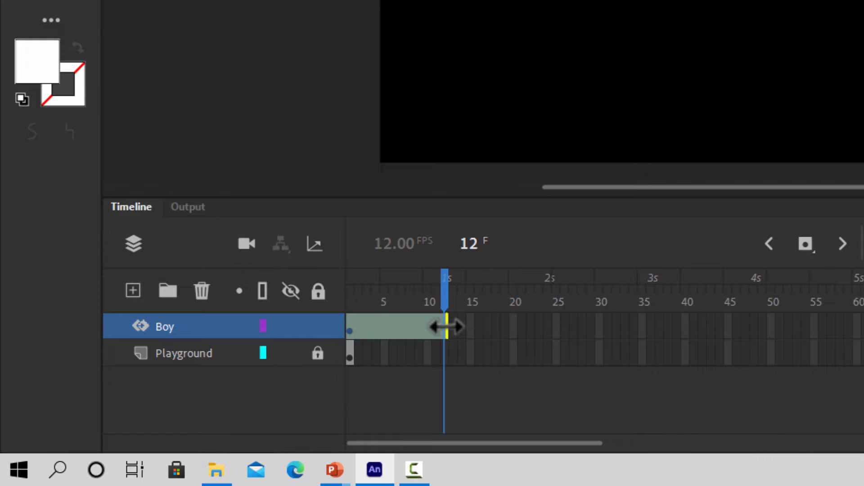
Try extending the Boy layer's tween span to frame 24, and undo the extension.
drag(445, 327, 545, 331)
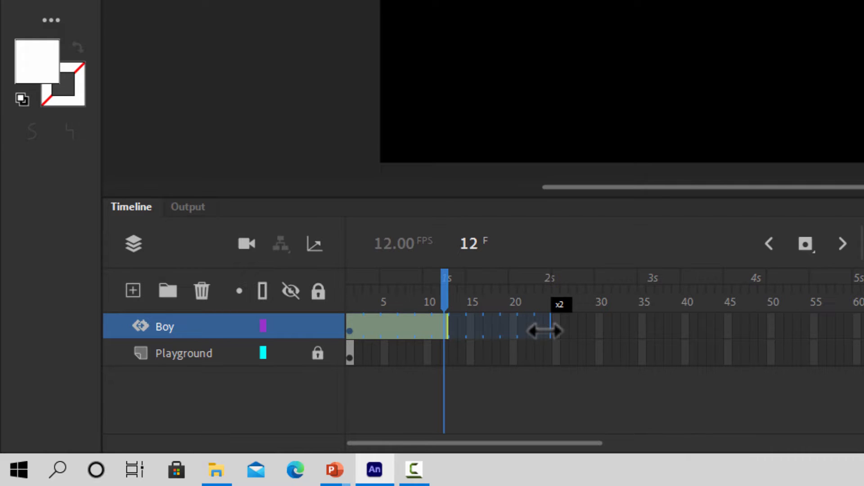
drag(545, 331, 551, 315)
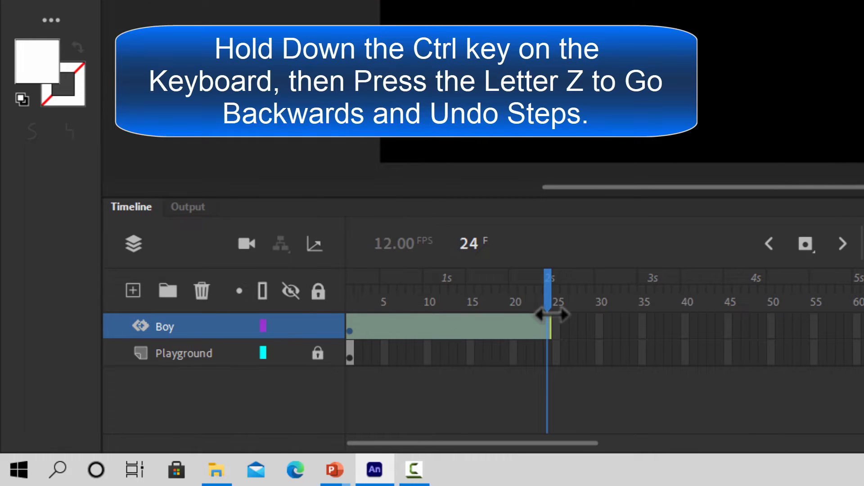
key(ctrl+z)
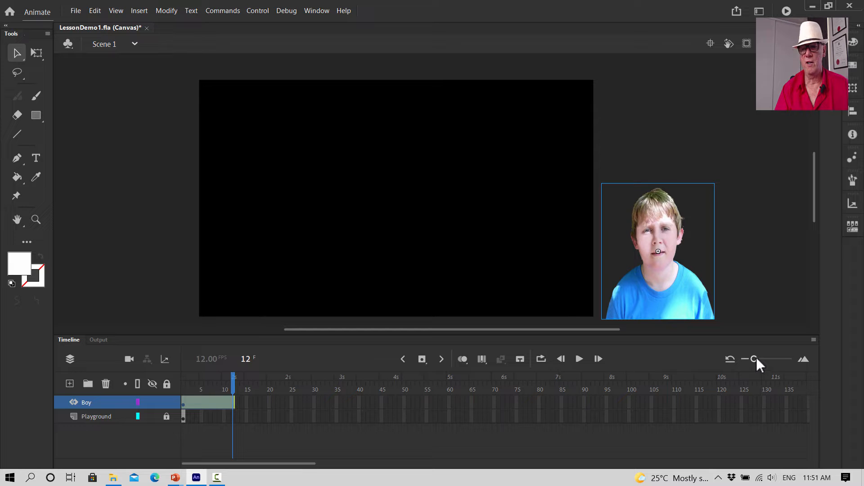
Extend the Boy layer's motion tween span so that it ends at frame 24.
drag(756, 356, 764, 357)
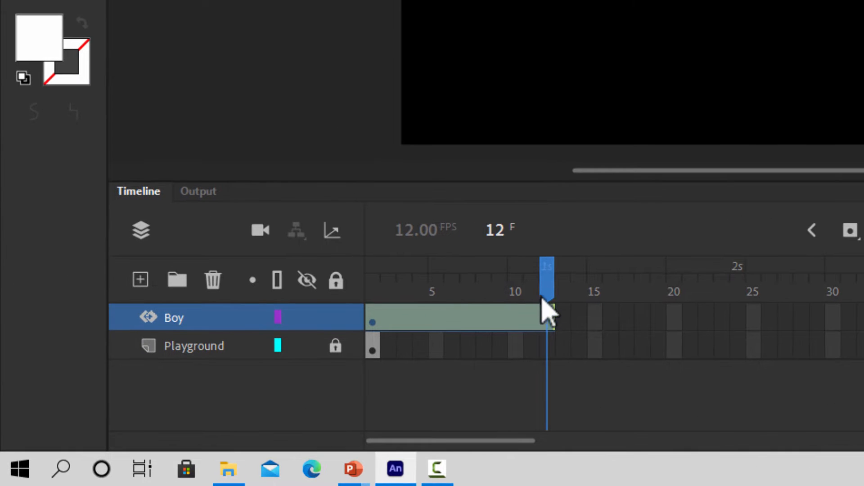
drag(550, 316, 732, 311)
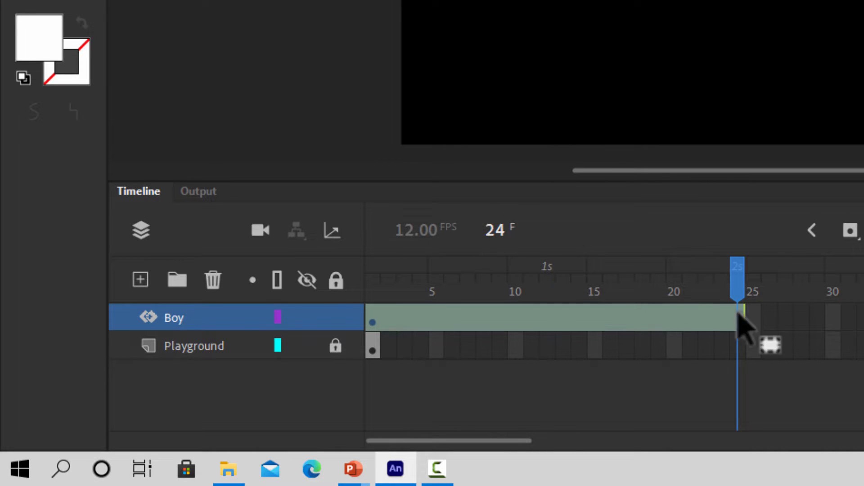
drag(738, 317, 756, 318)
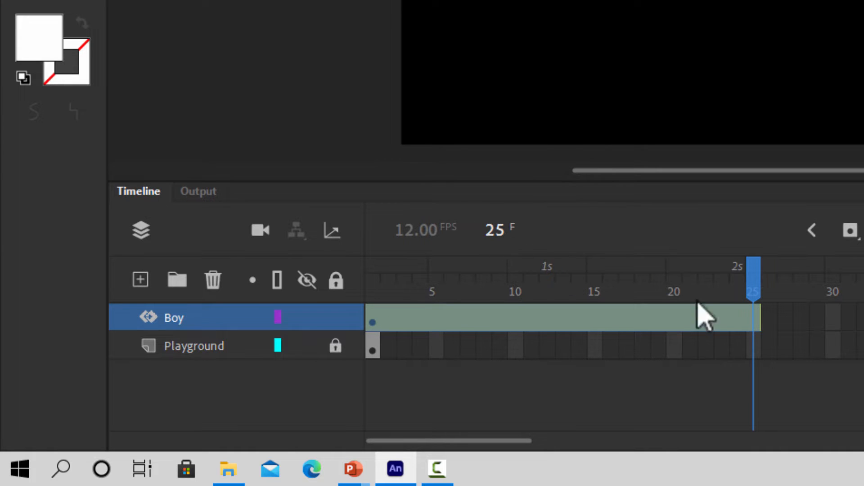
drag(758, 317, 745, 316)
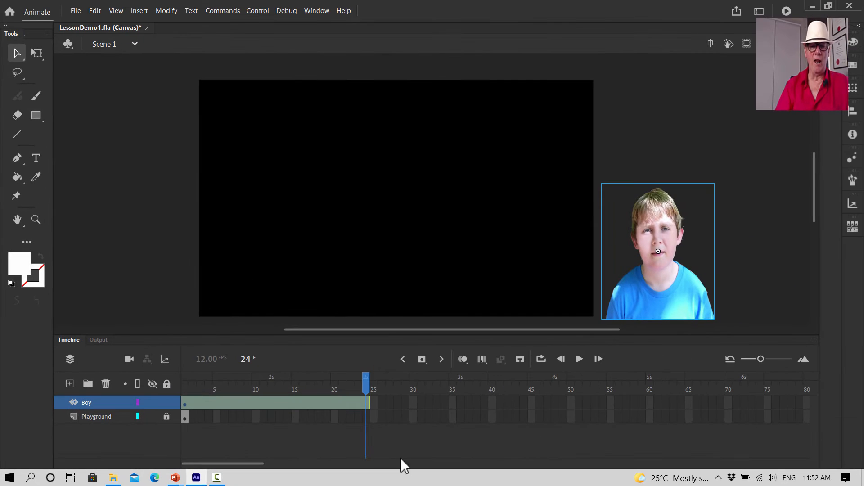
At frame 24, move the boy straight across from off stage to the middle of the stage's bottom edge.
mouse_move(366, 383)
mouse_down()
mouse_move(271, 382)
mouse_move(367, 380)
mouse_up()
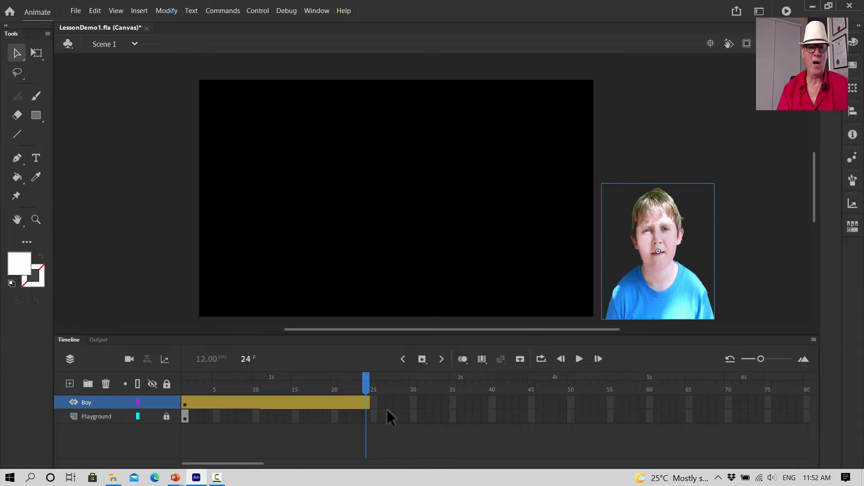
click(652, 227)
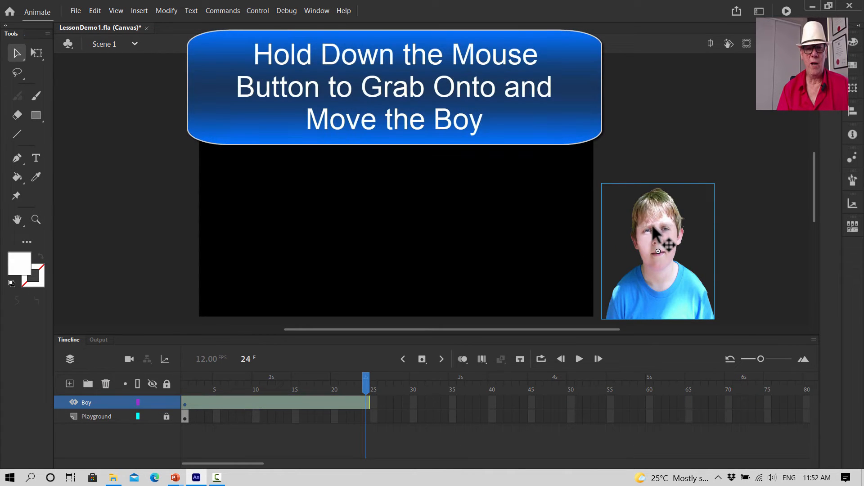
drag(657, 228, 392, 234)
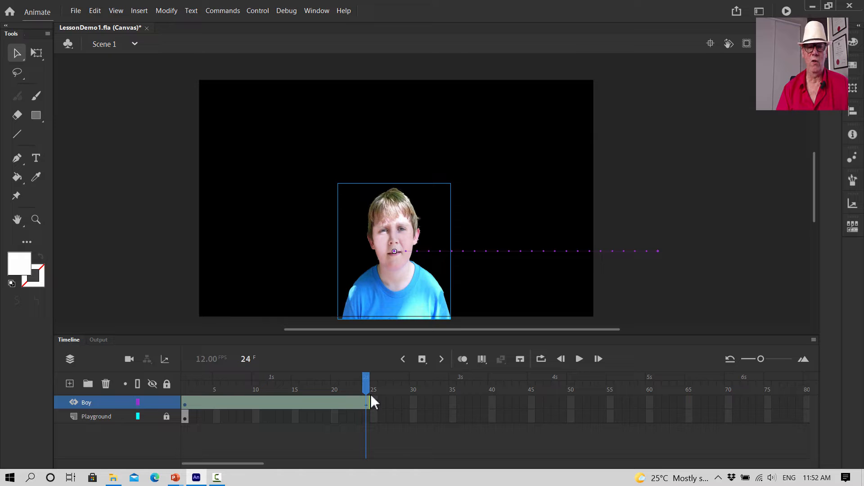
mouse_move(365, 383)
mouse_down()
mouse_move(183, 382)
mouse_move(363, 380)
mouse_up()
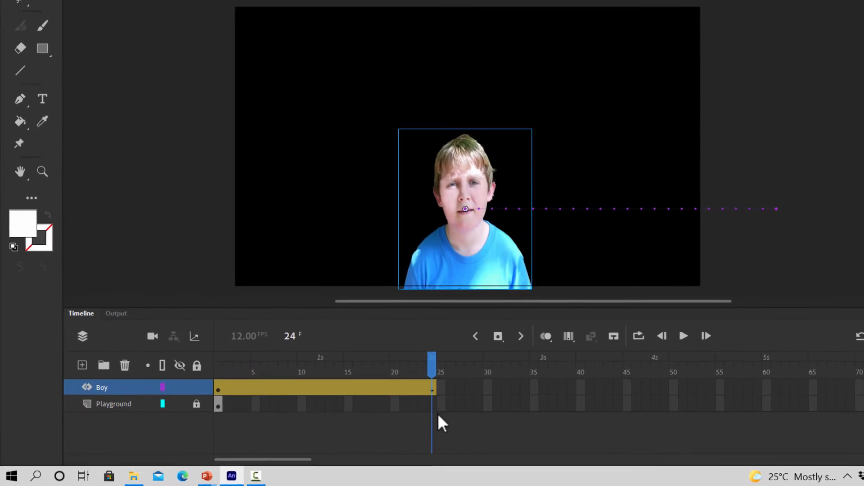
Insert a keyframe at frame 24 of the Playground layer so the background spans the whole tween.
click(520, 388)
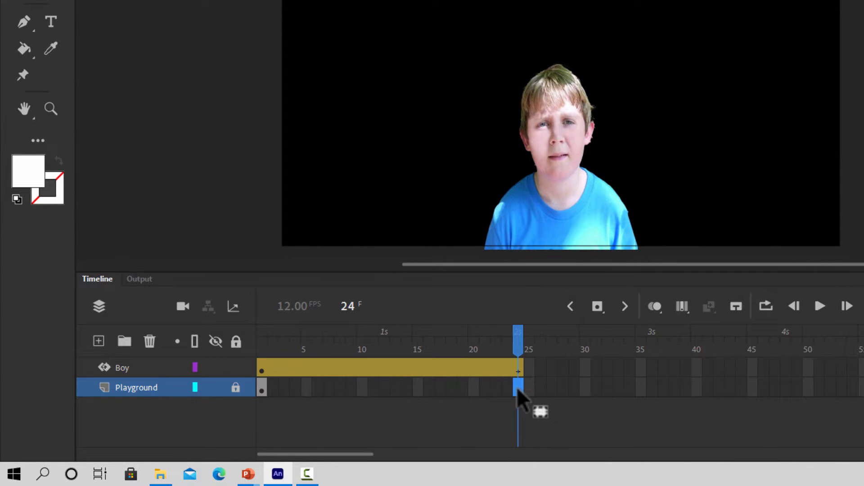
click(235, 387)
right_click(517, 384)
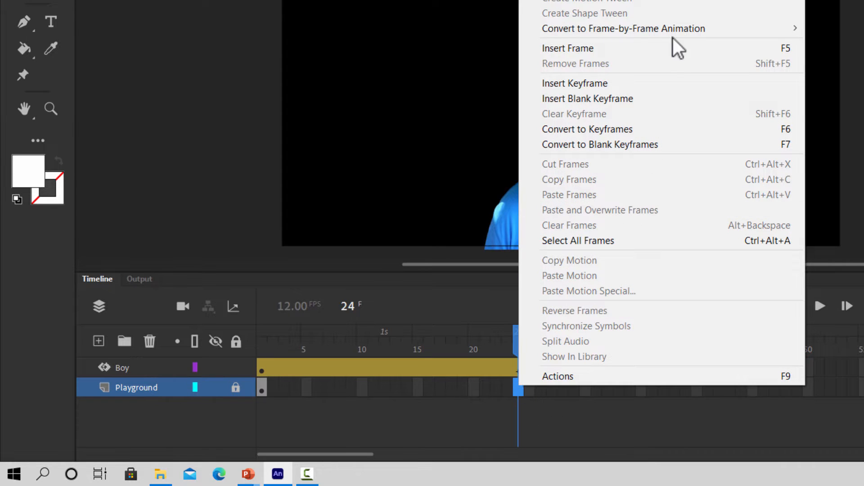
click(618, 87)
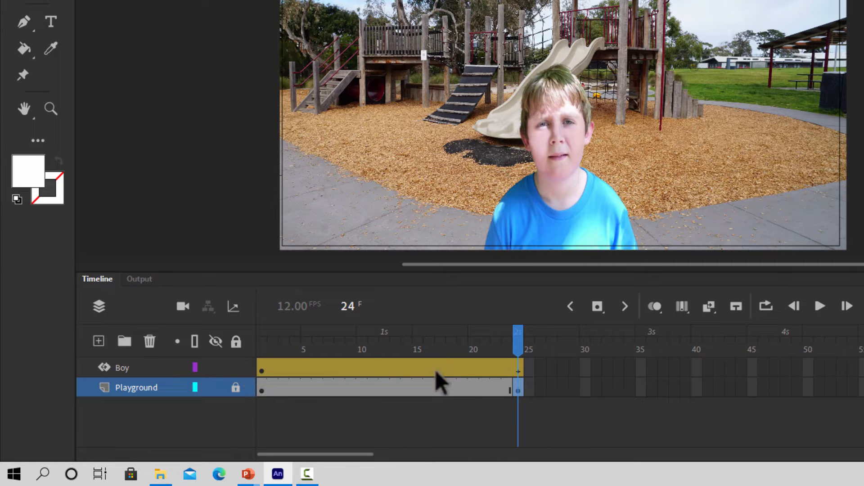
Scrub through the timeline and play the animation to check the boy's movement across the playground.
drag(521, 334, 347, 322)
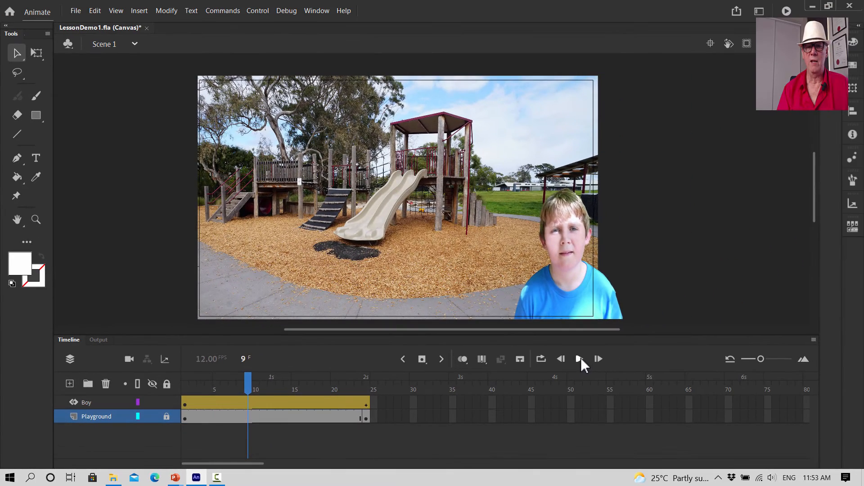
click(579, 359)
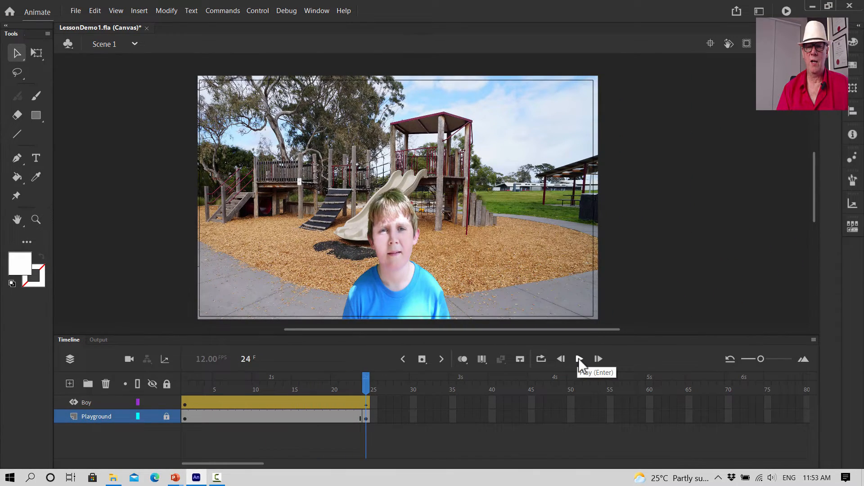
click(578, 358)
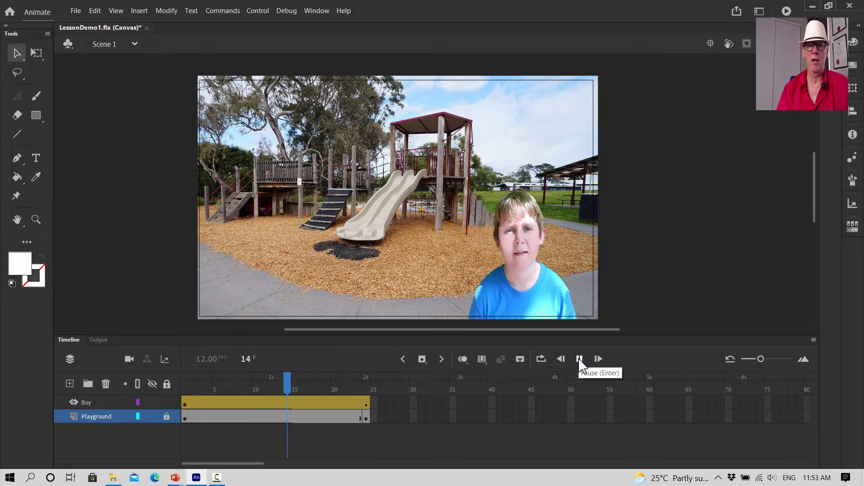
click(579, 358)
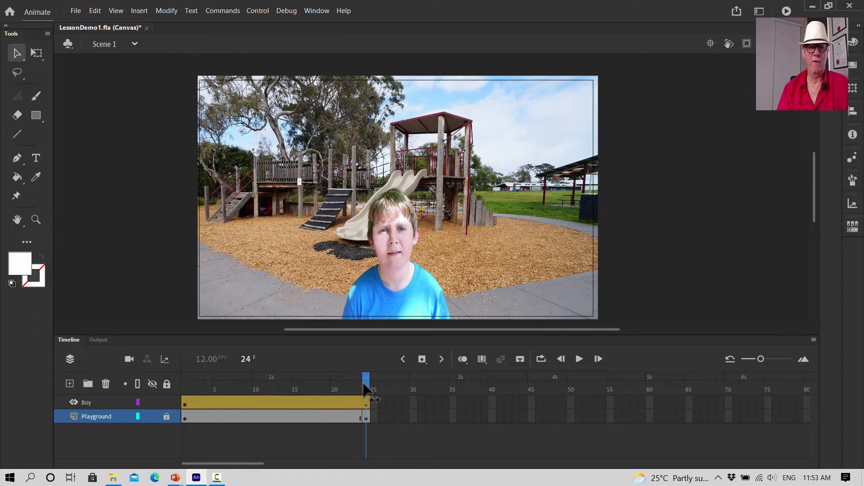
drag(365, 384, 334, 390)
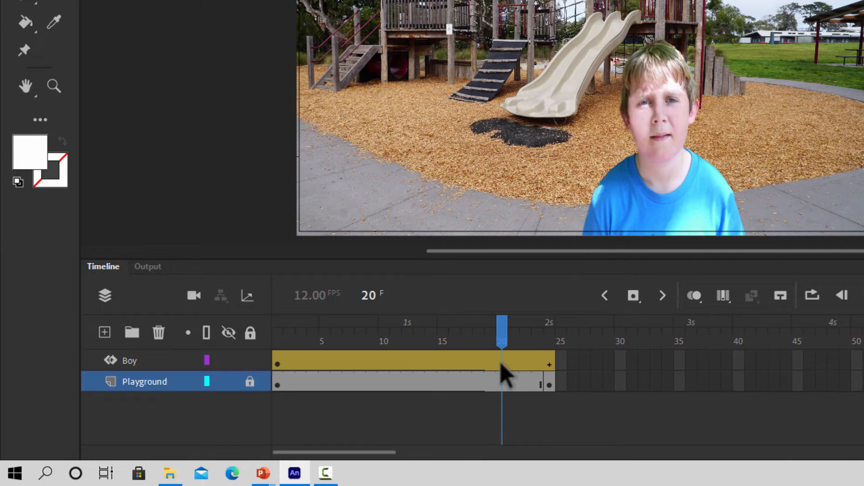
mouse_move(505, 347)
mouse_down()
mouse_move(525, 344)
mouse_move(504, 347)
mouse_up()
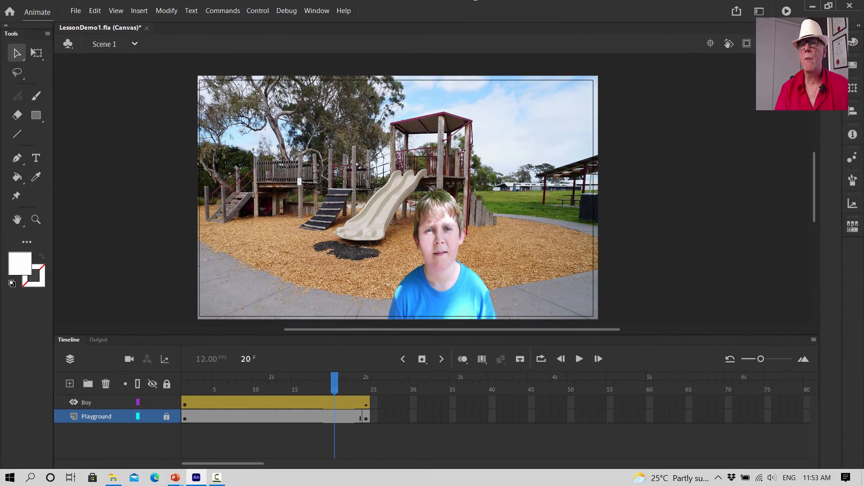
At frame 20, apply a Tint color effect to the boy instance and set the tint color to pure red.
click(830, 42)
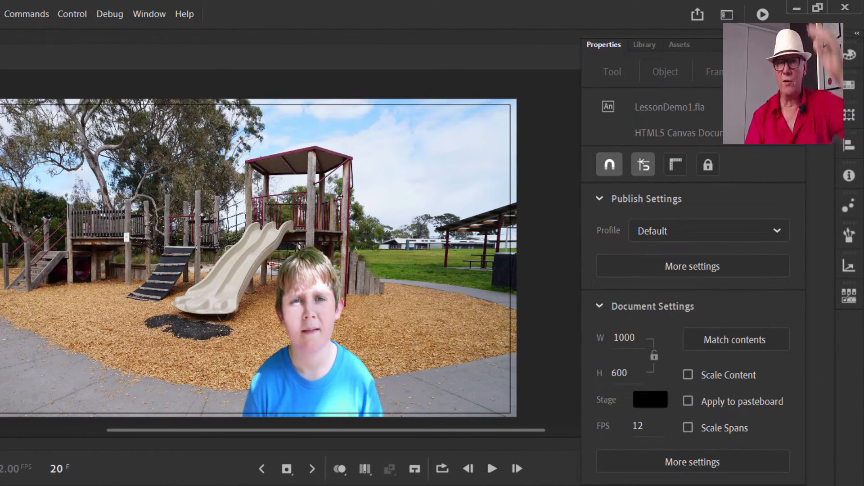
click(343, 296)
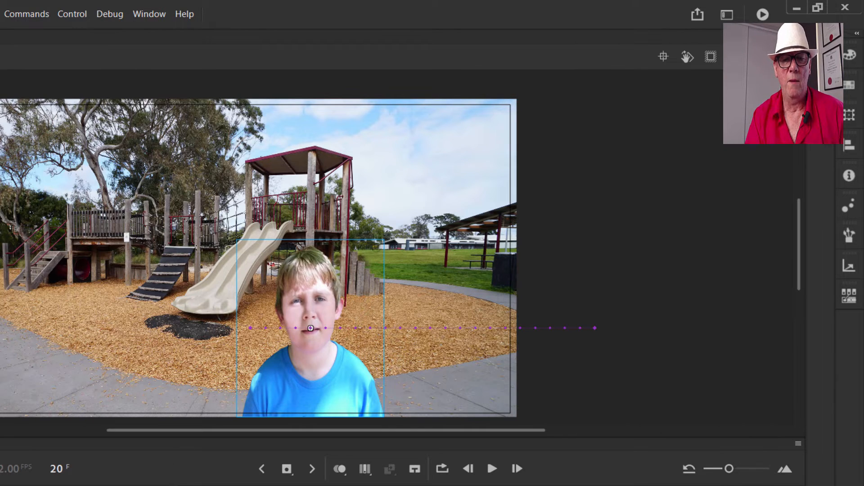
click(820, 54)
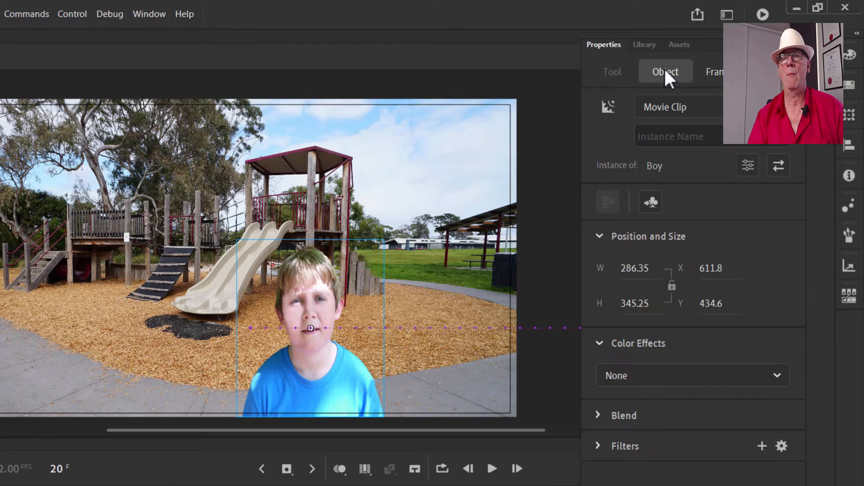
click(600, 343)
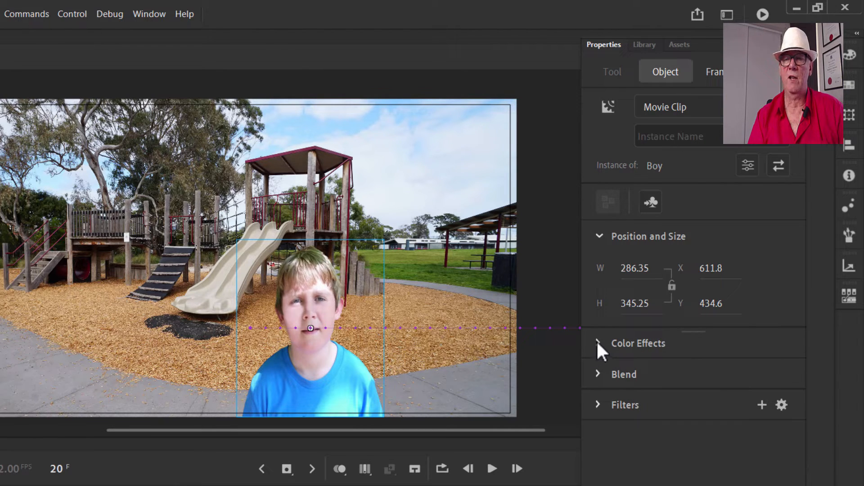
click(599, 343)
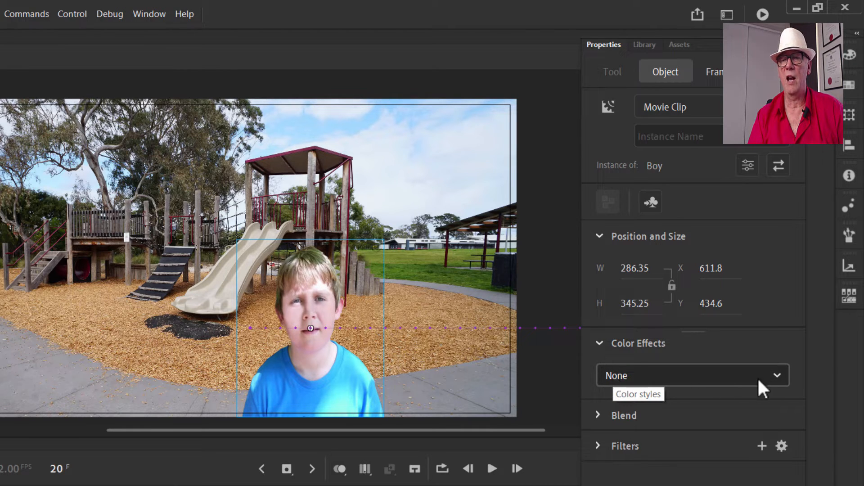
click(779, 378)
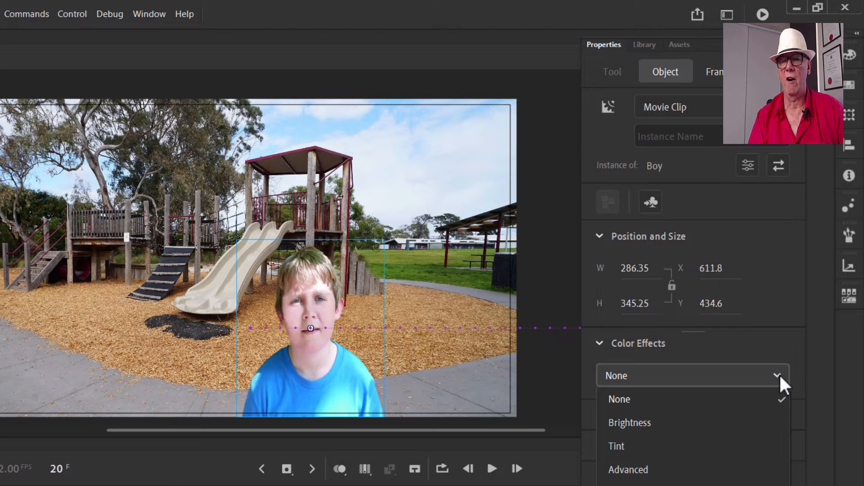
click(614, 446)
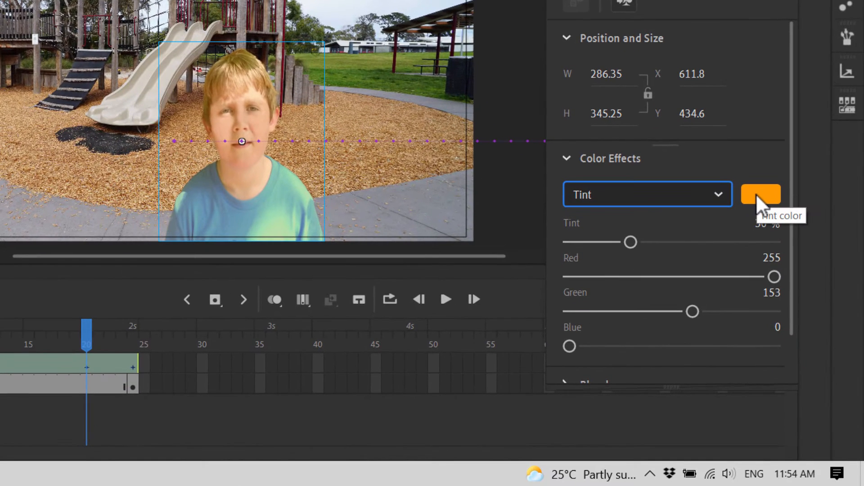
click(760, 195)
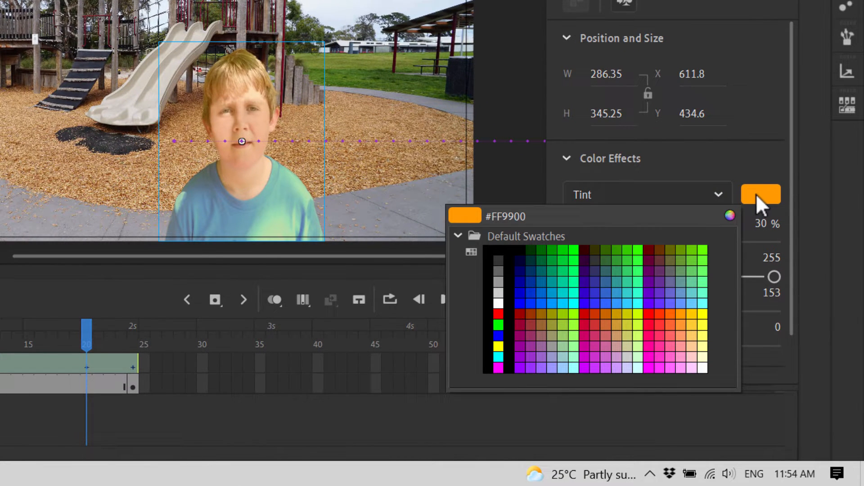
click(498, 312)
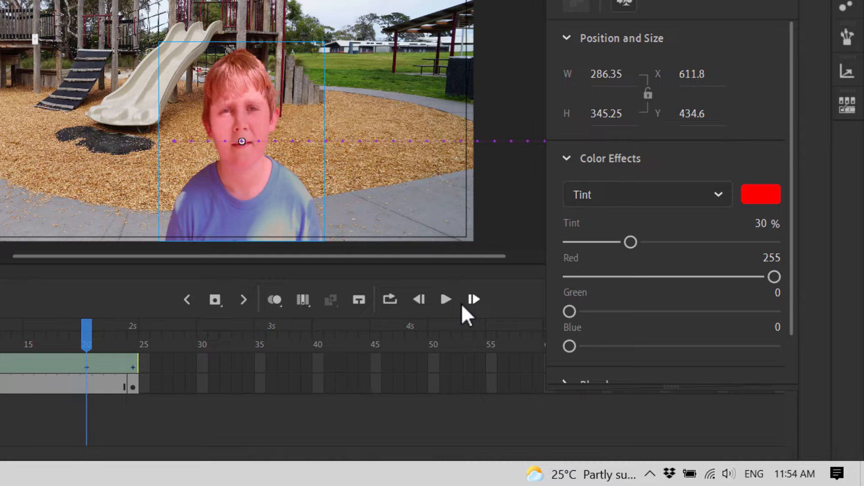
Raise the strength of the boy's red tint at frame 20 to about 50%.
mouse_move(85, 332)
mouse_down()
mouse_move(135, 334)
mouse_move(86, 333)
mouse_up()
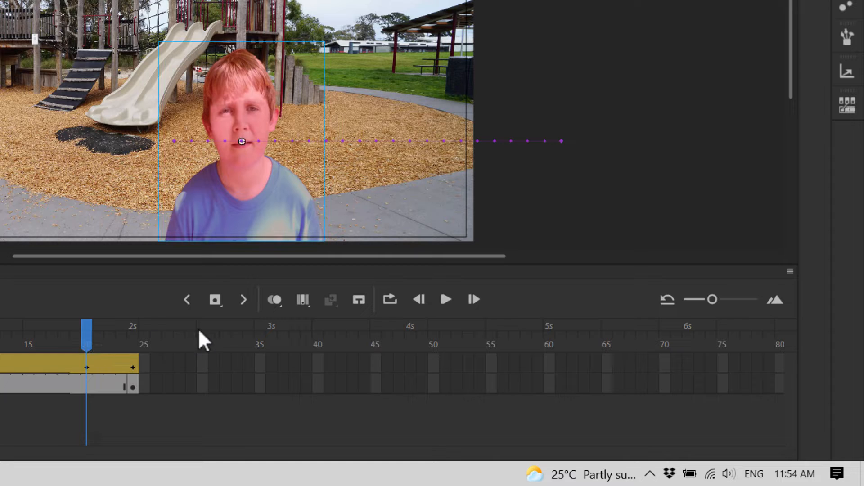
mouse_move(86, 334)
mouse_down()
mouse_move(134, 327)
mouse_move(88, 328)
mouse_up()
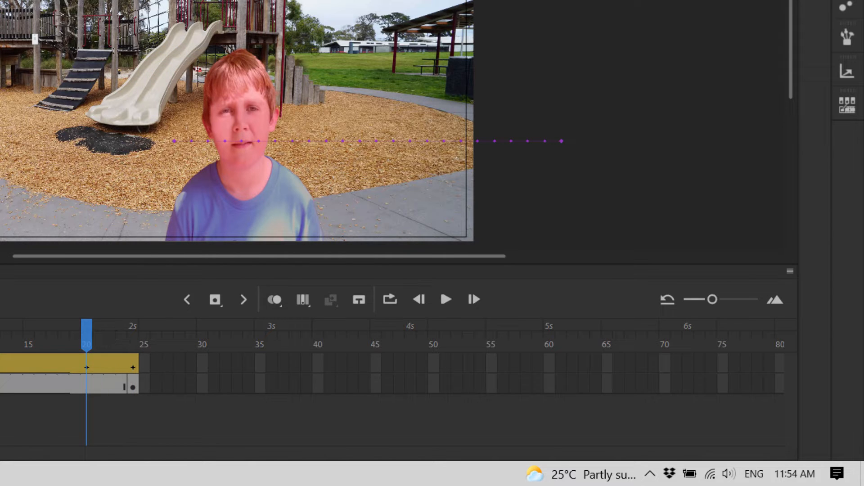
click(846, 1)
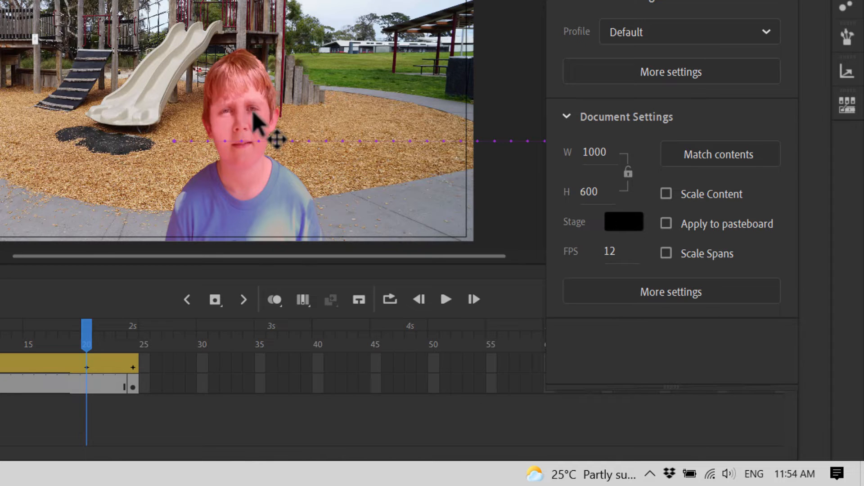
click(268, 108)
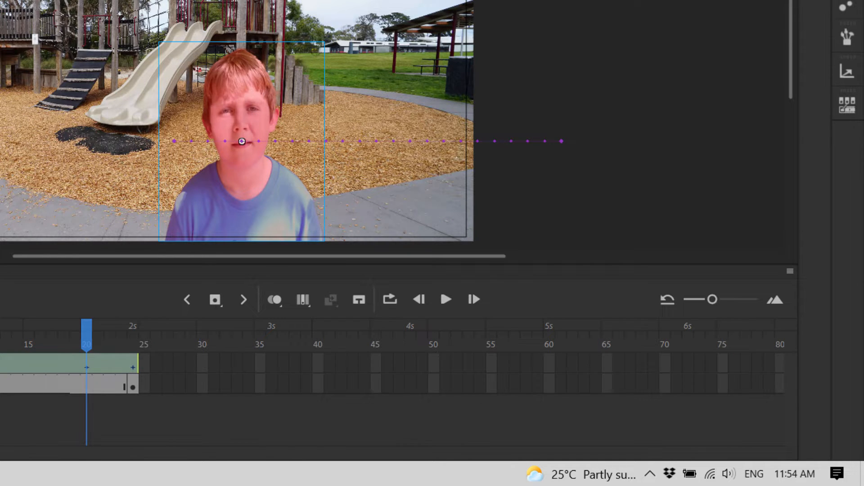
click(847, 0)
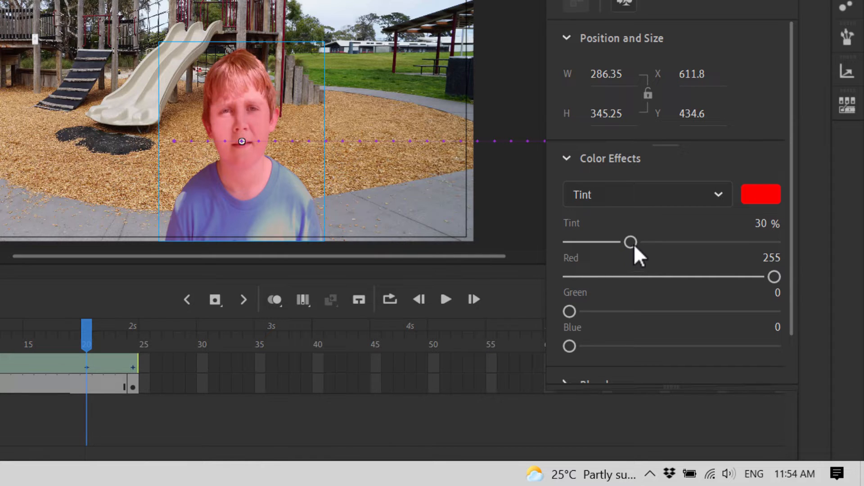
drag(634, 244, 679, 243)
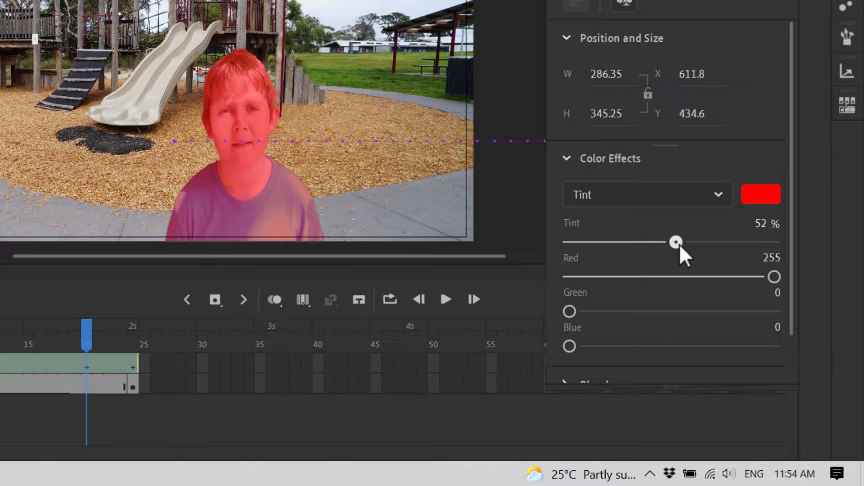
drag(679, 244, 674, 243)
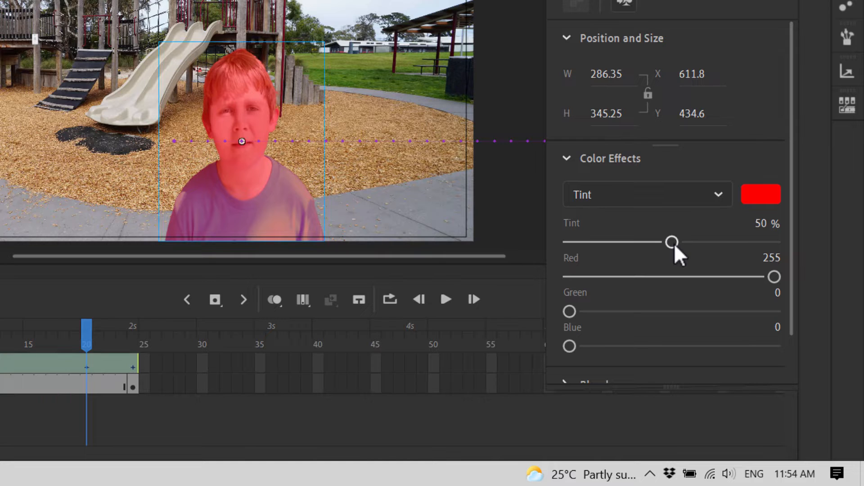
click(766, 223)
key(BackSpace)
text(2)
key(Return)
Play the animation several times to check how the boy's red tint develops as he moves across the playground.
mouse_move(88, 333)
mouse_down()
mouse_move(123, 327)
mouse_move(85, 330)
mouse_up()
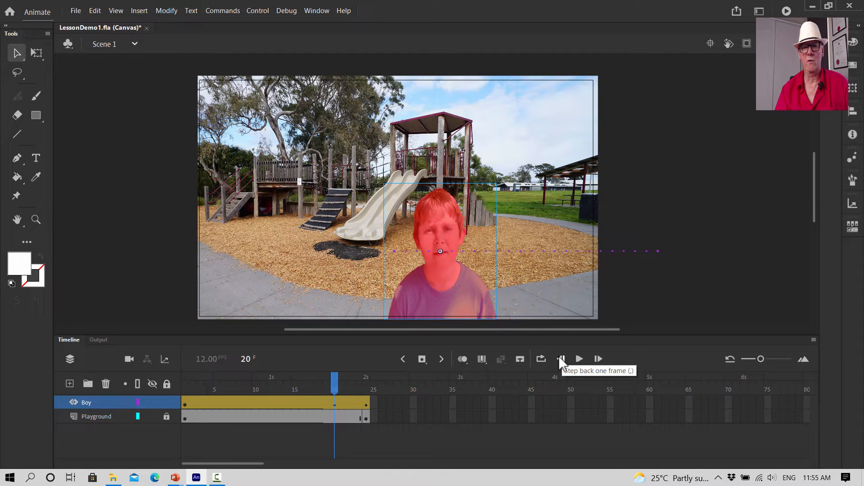
click(579, 358)
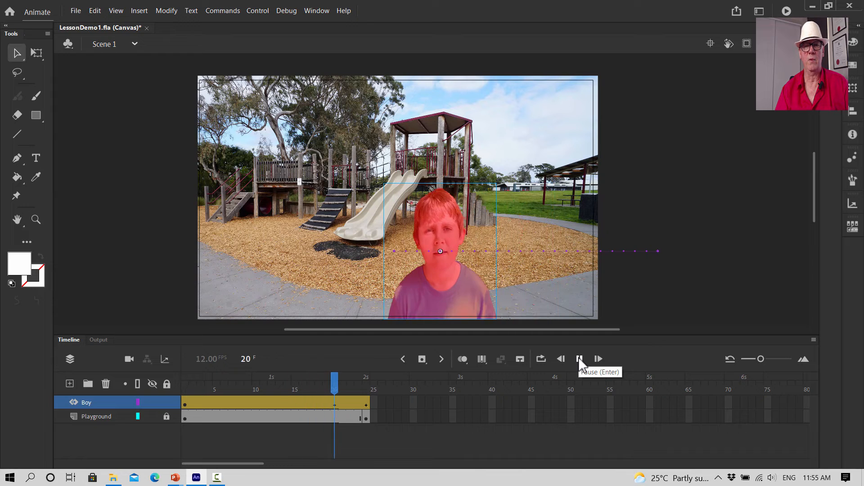
click(579, 359)
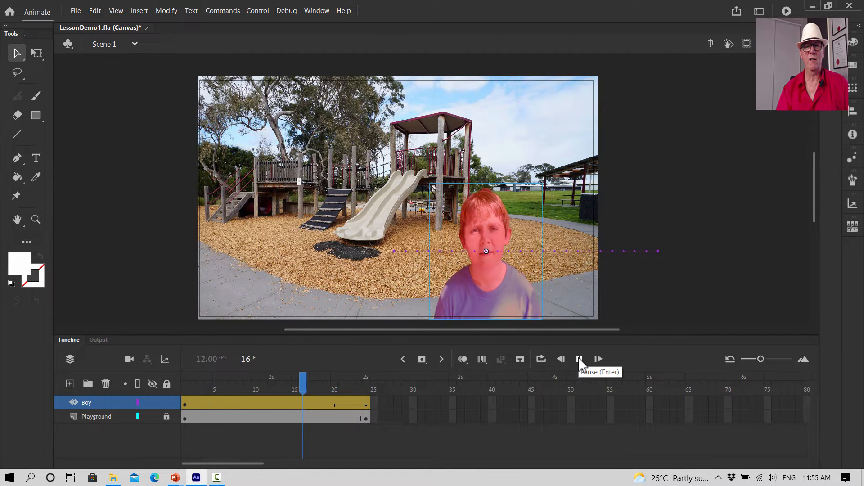
click(579, 358)
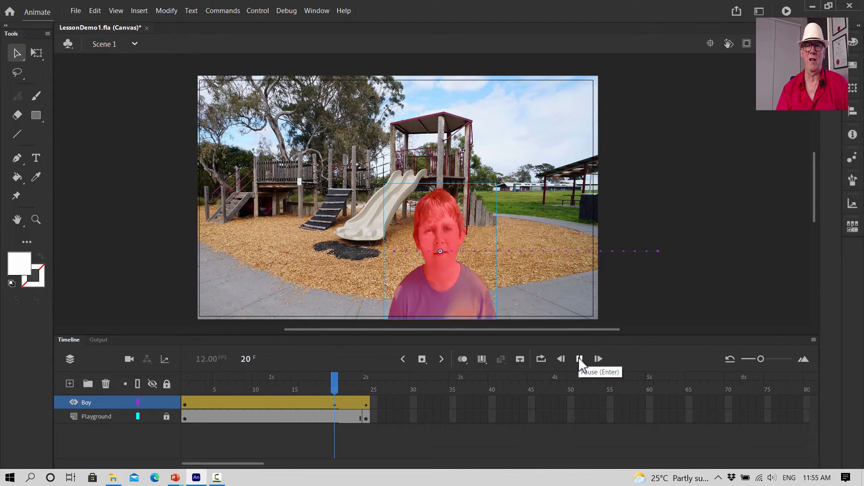
click(579, 358)
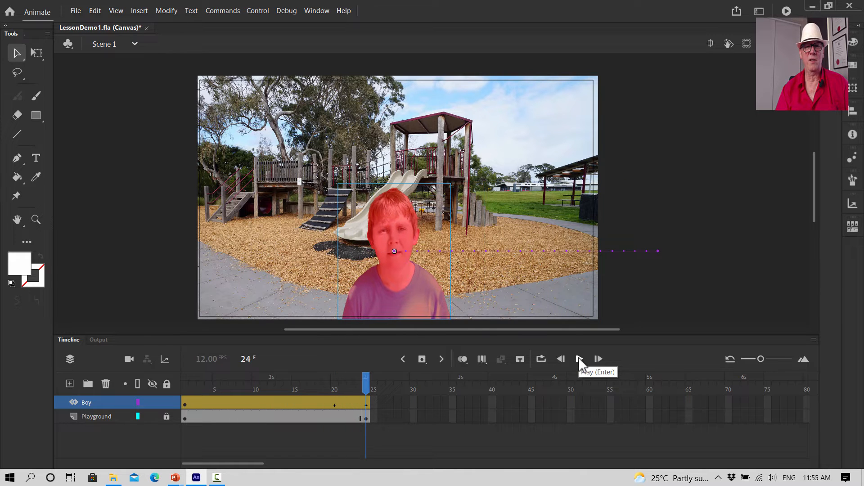
click(579, 358)
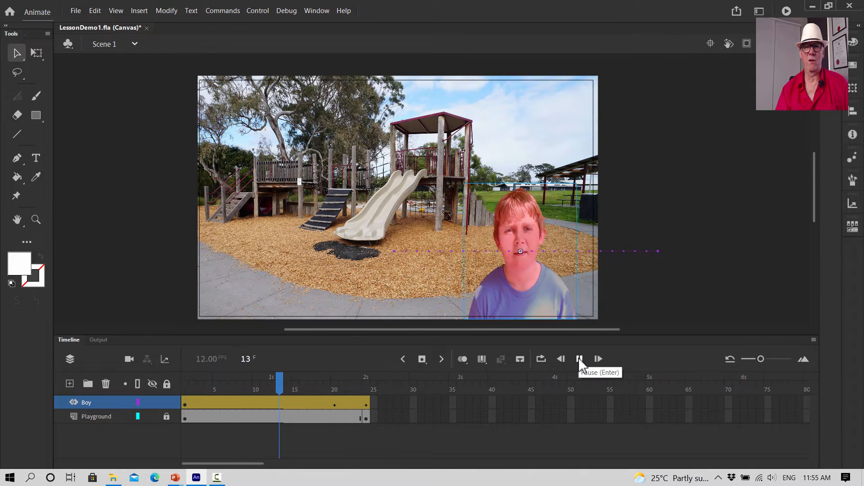
click(579, 358)
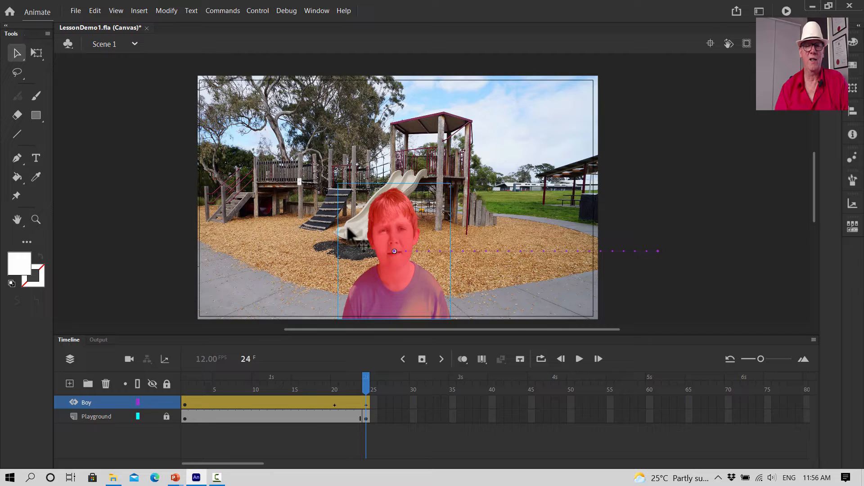
Save the LessonDemo1.fla document.
click(75, 10)
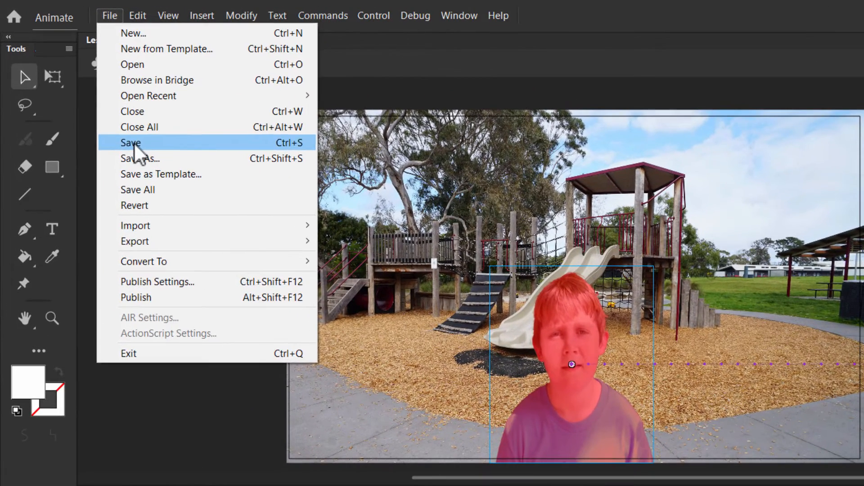
click(134, 145)
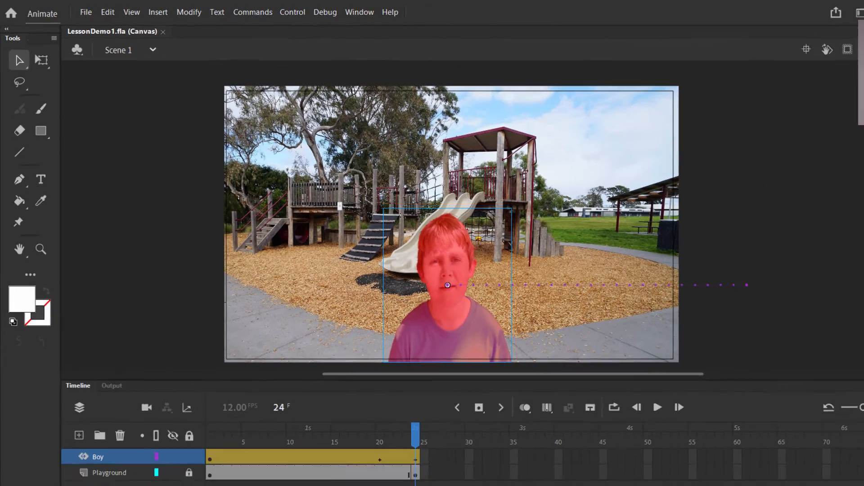
mouse_move(175, 479)
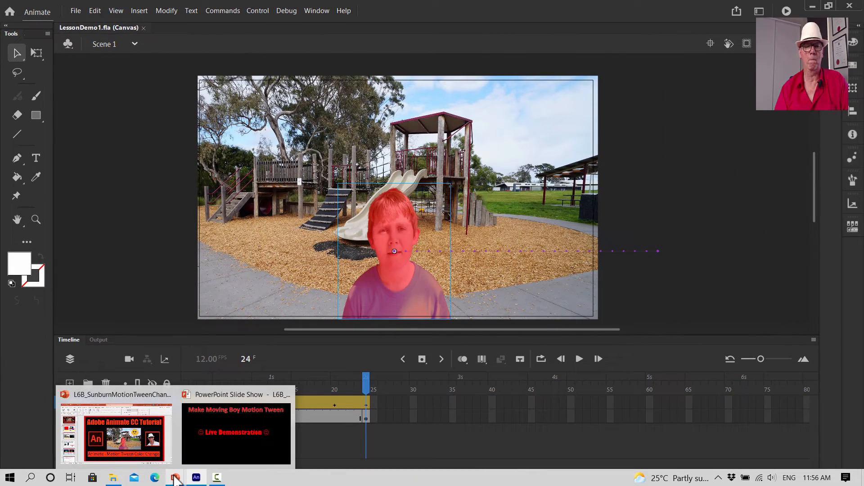
click(236, 432)
key(Right)
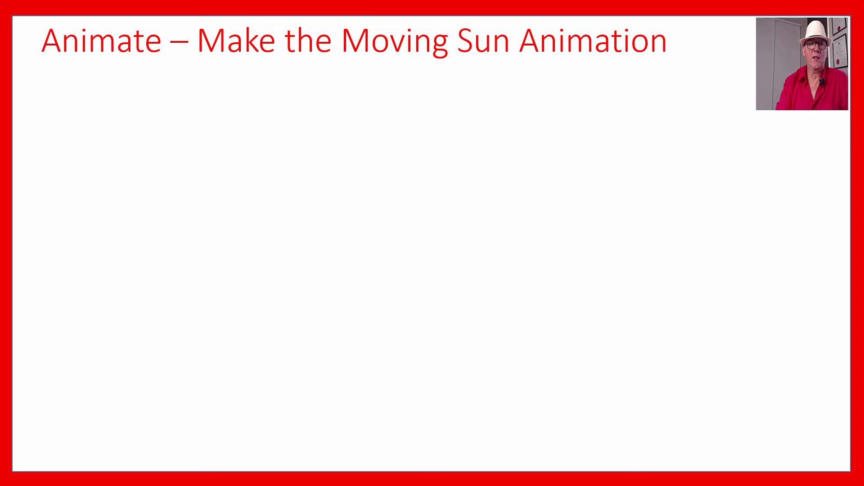
key(Right)
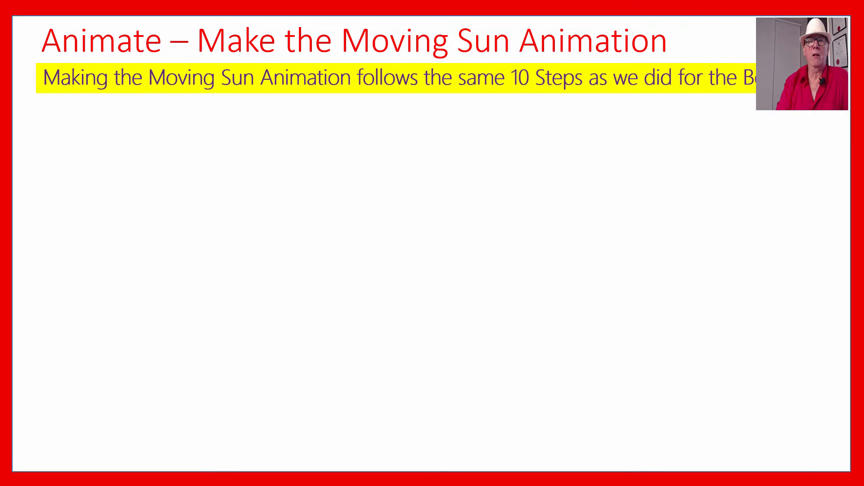
key(Right)
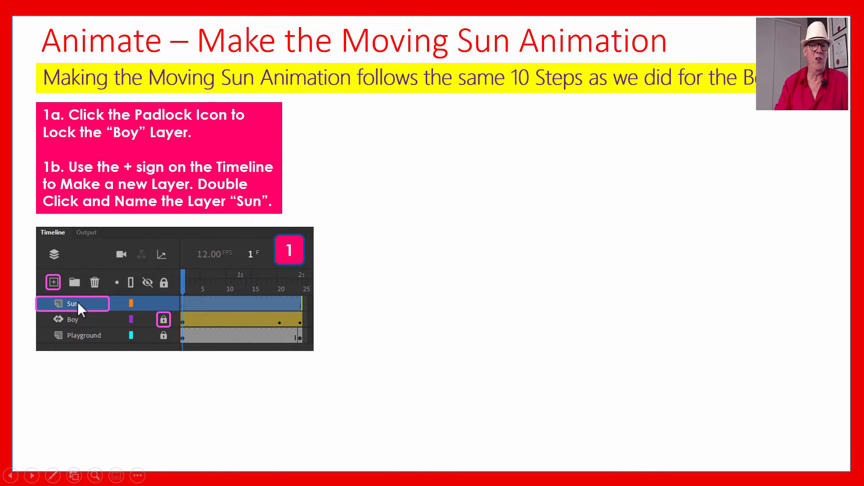
key(Right)
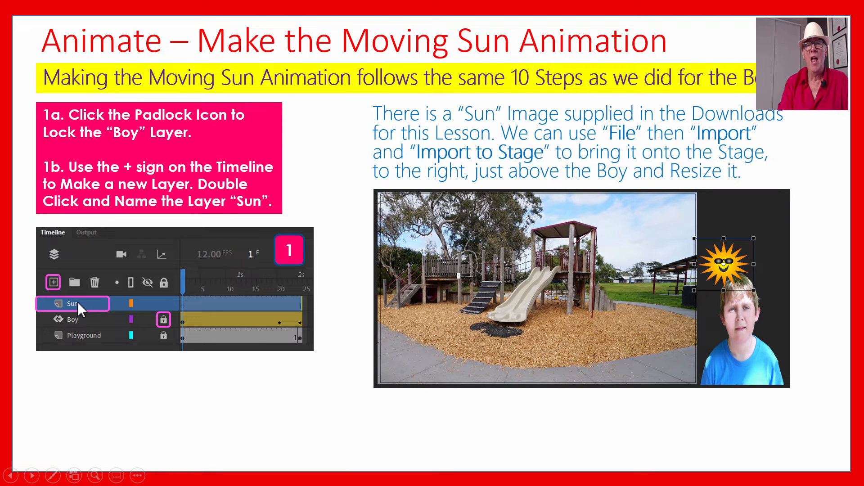
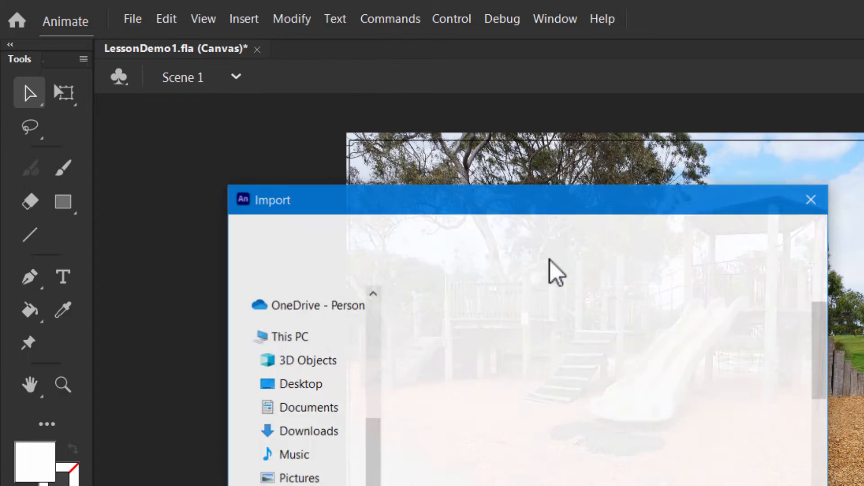
Import the SunPNG.png image from the L6bDOWNLOADS folder onto the stage.
click(562, 324)
scroll(460, 245, down, 5)
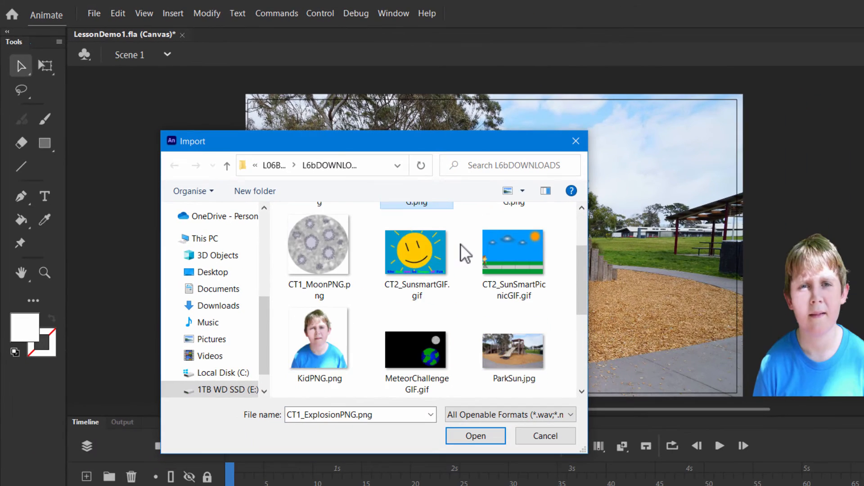
click(342, 348)
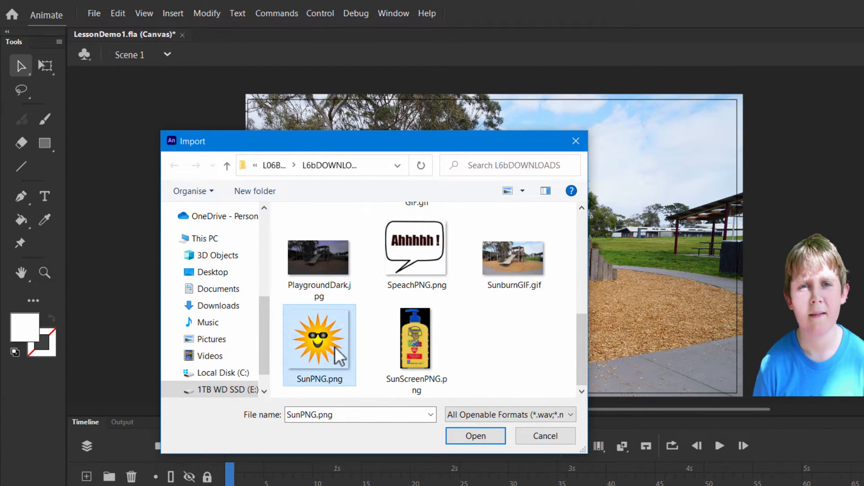
click(459, 435)
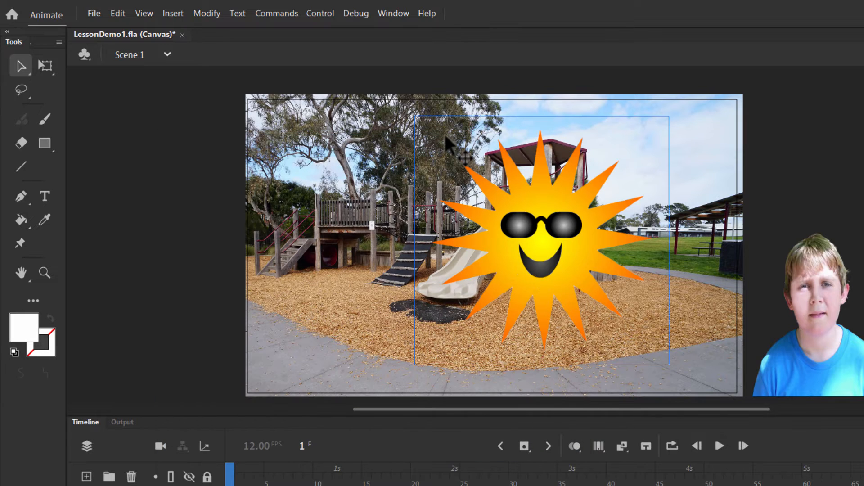
Scale the sun image down to a small size and place it just off the stage's right edge, above the boy's head.
click(45, 66)
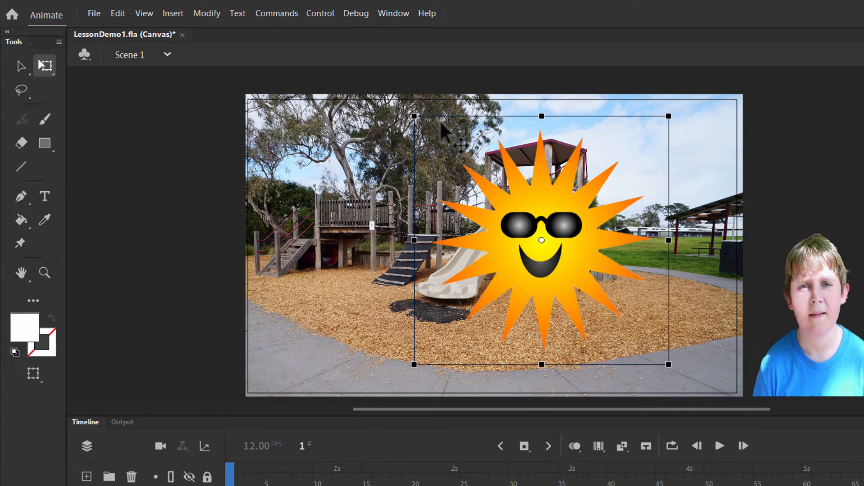
drag(414, 116, 500, 204)
drag(565, 242, 791, 211)
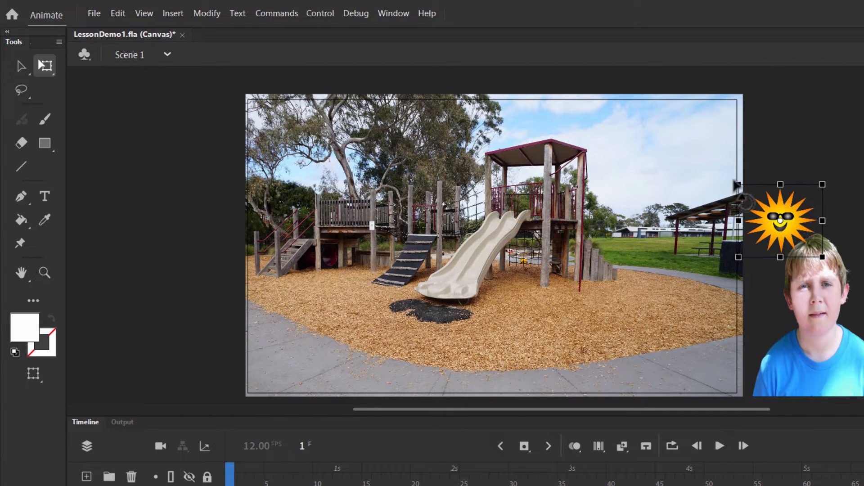
drag(738, 184, 743, 186)
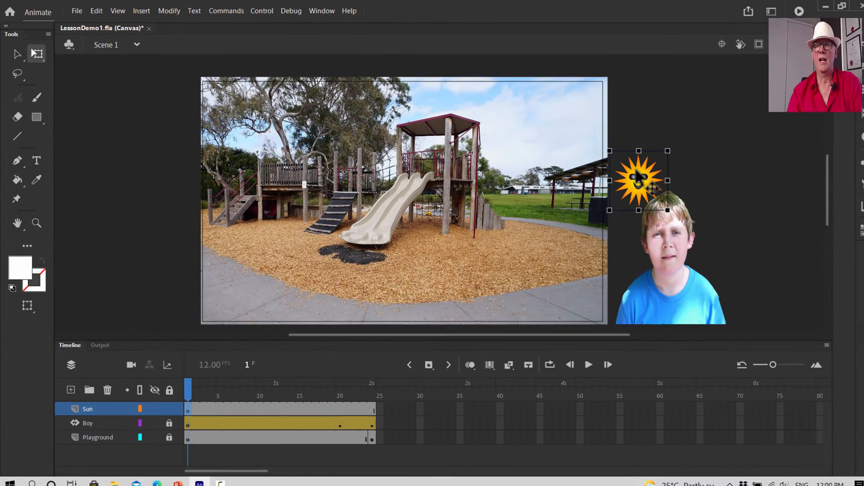
drag(780, 206, 779, 210)
drag(627, 169, 627, 172)
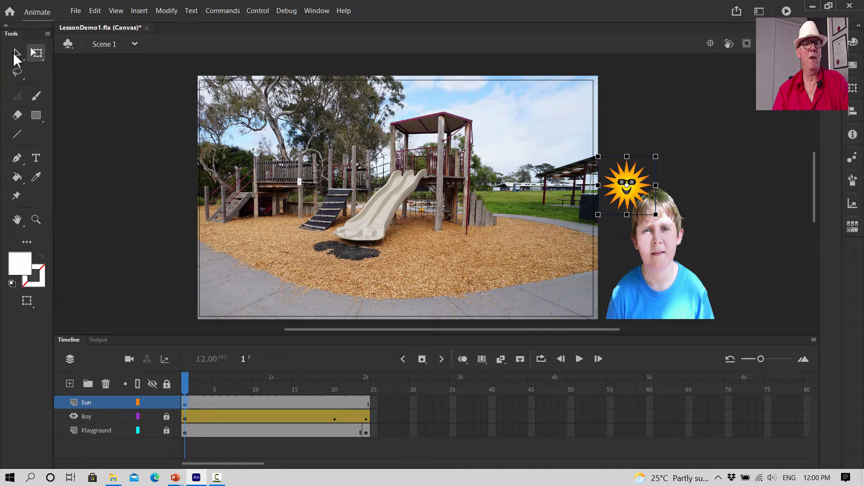
Convert the sun image to a Movie Clip symbol named Sun.
click(17, 52)
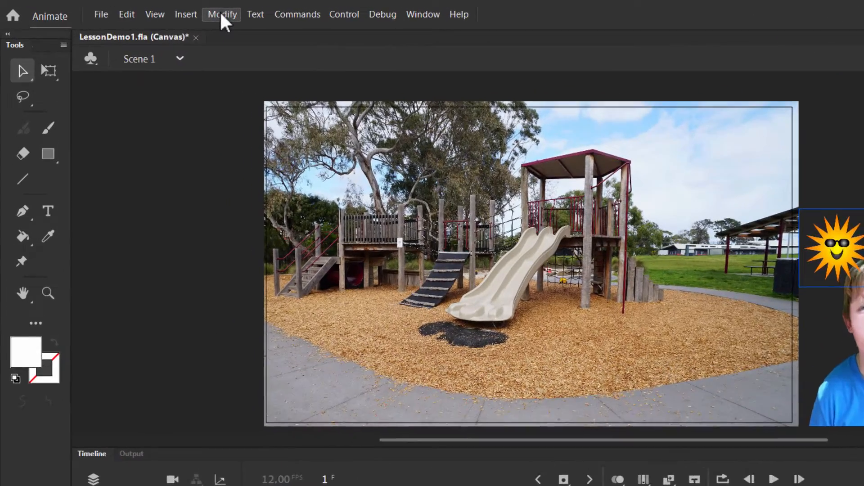
click(166, 10)
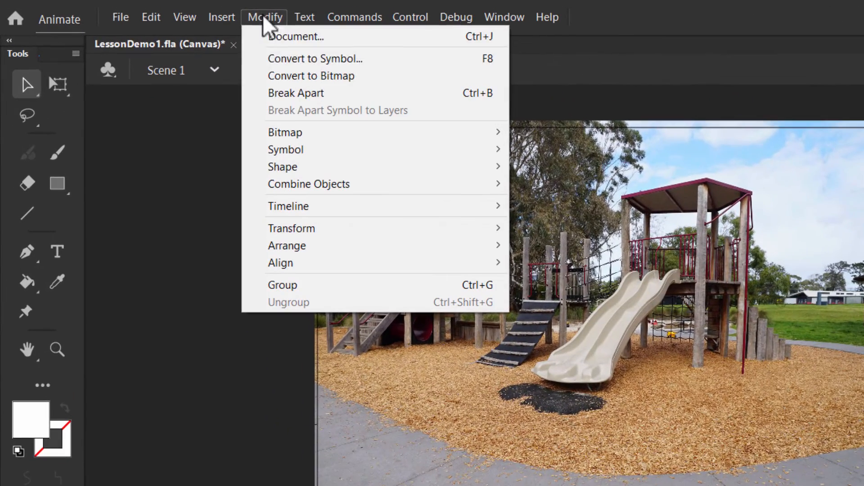
click(302, 63)
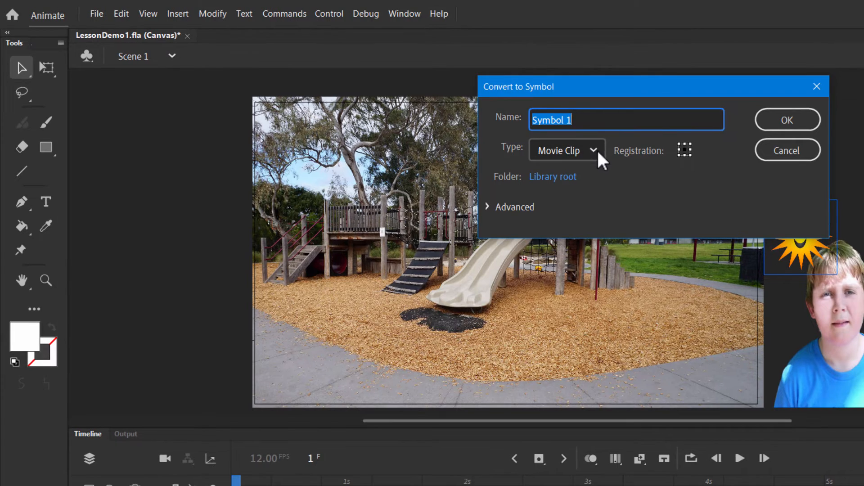
click(599, 153)
click(580, 174)
click(592, 121)
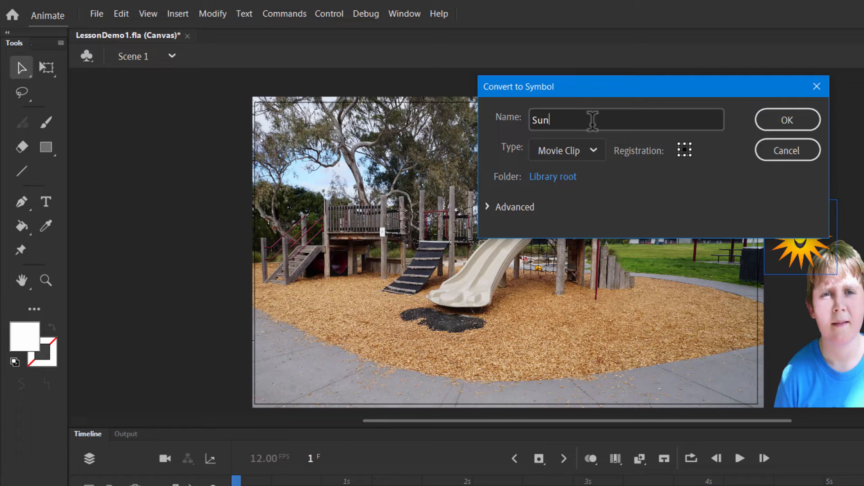
text(Sun)
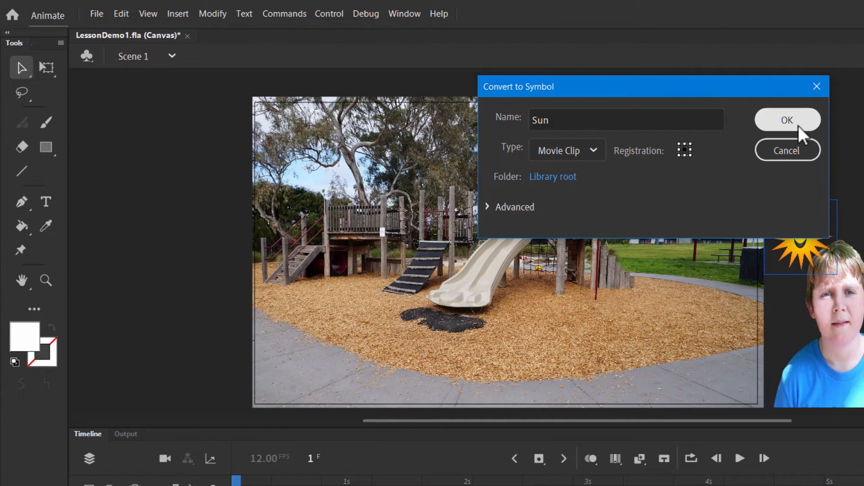
click(798, 125)
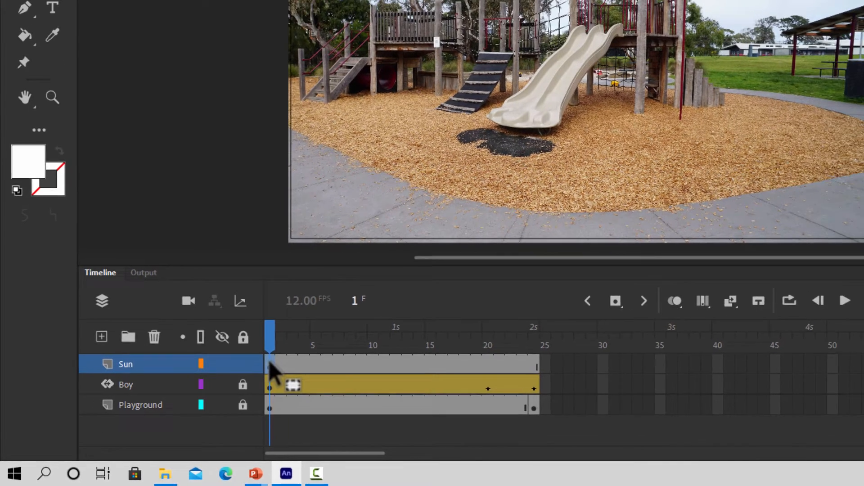
Create a motion tween on the Sun layer, move the sun straight across to the playground's left side at frame 24, and preview it.
right_click(298, 354)
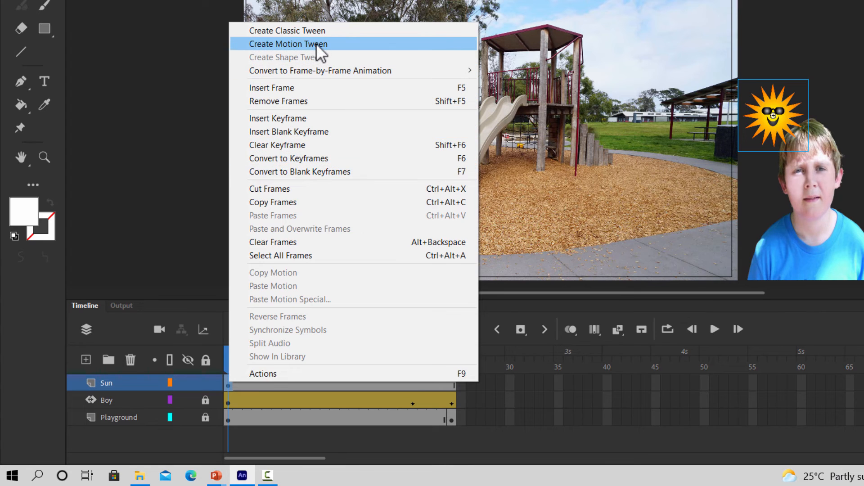
click(316, 43)
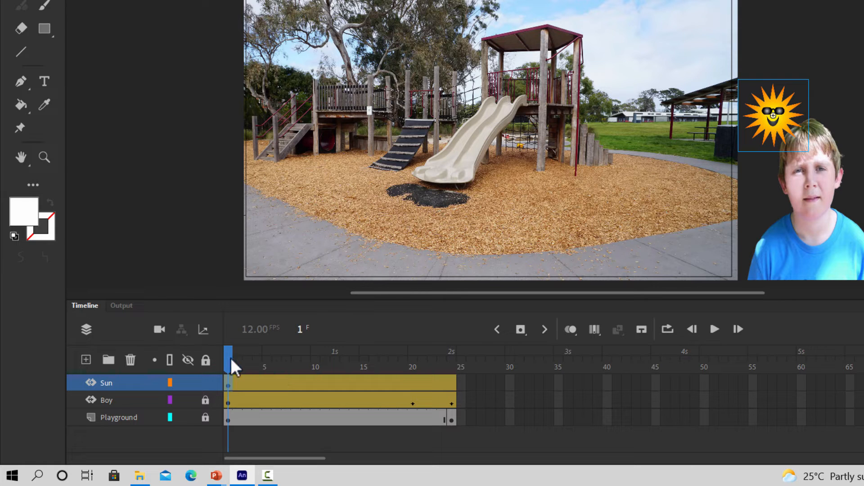
drag(228, 358, 451, 354)
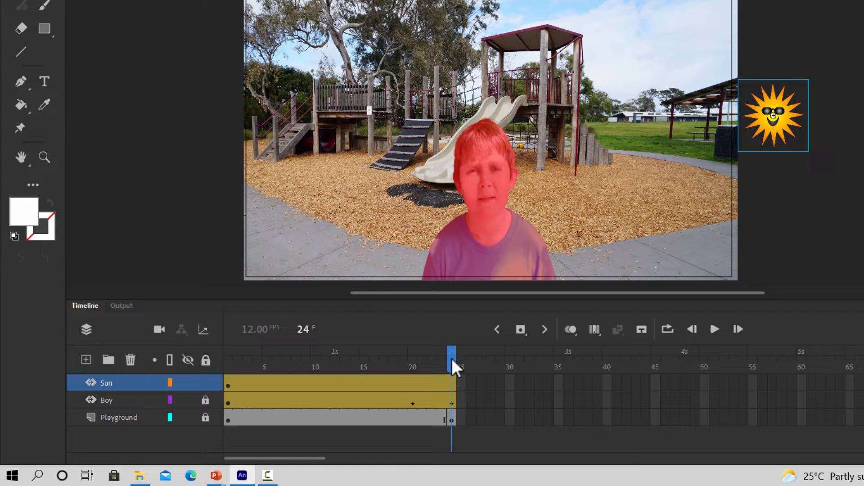
mouse_move(452, 359)
mouse_down()
mouse_move(229, 358)
mouse_move(459, 352)
mouse_up()
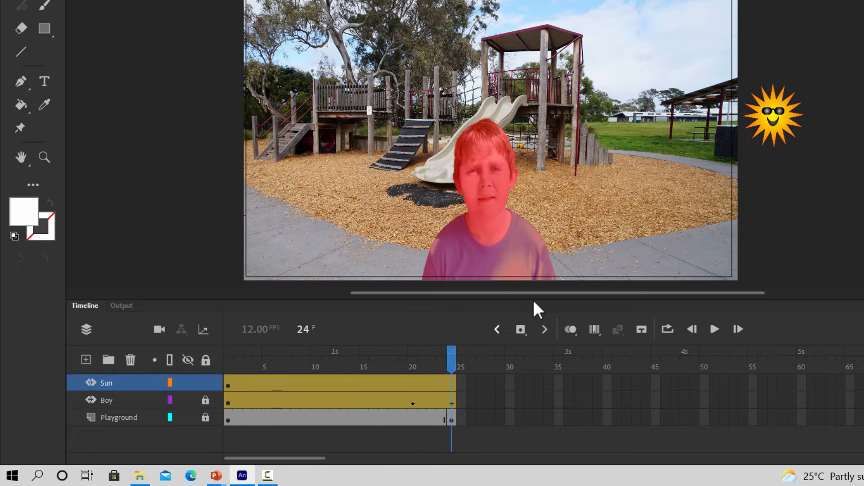
click(777, 107)
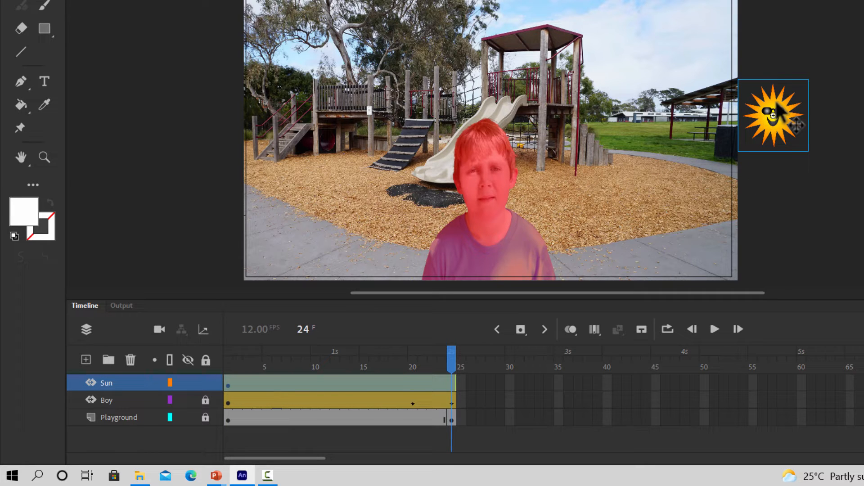
drag(776, 106, 337, 108)
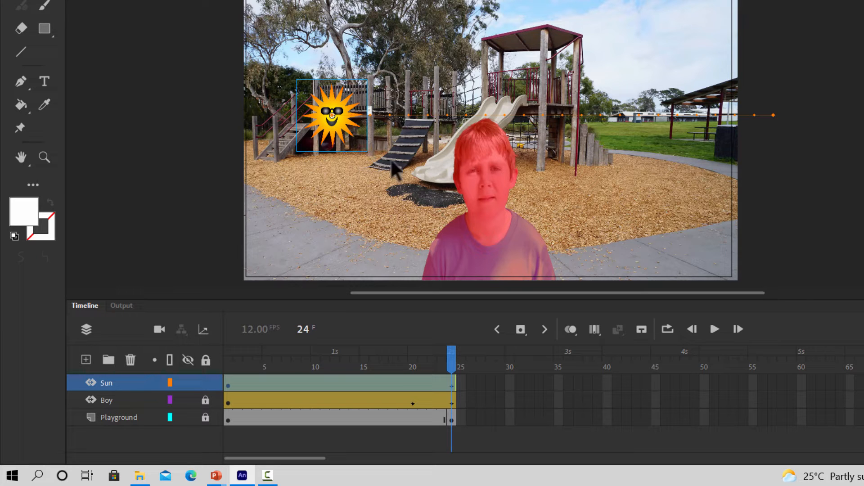
click(712, 329)
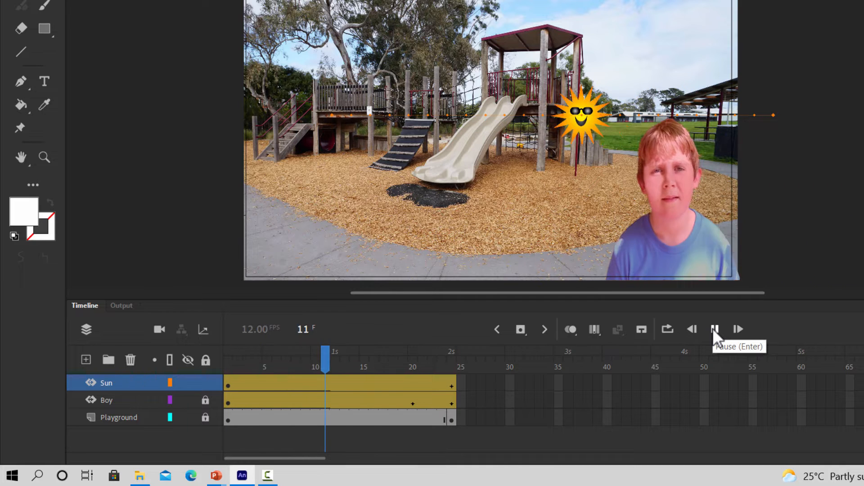
click(713, 330)
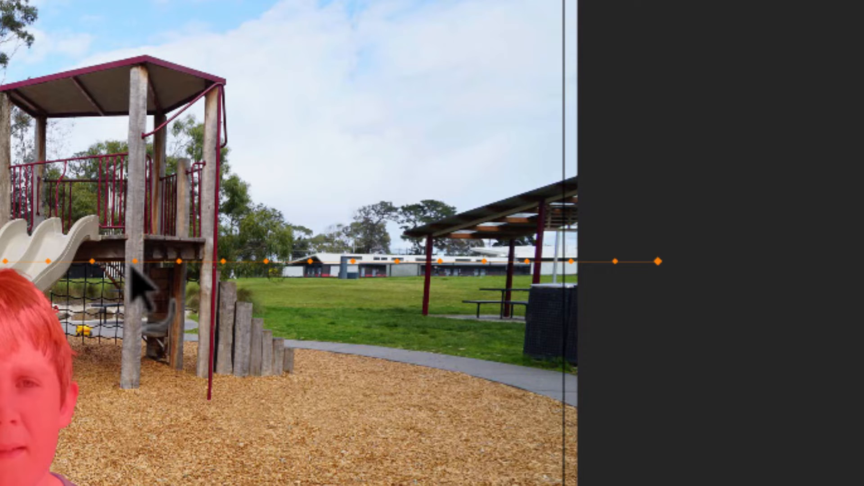
Bend the sun's motion path upward into an arc over the playground and raise the sun's end position at frame 24 slightly.
drag(133, 266, 100, 68)
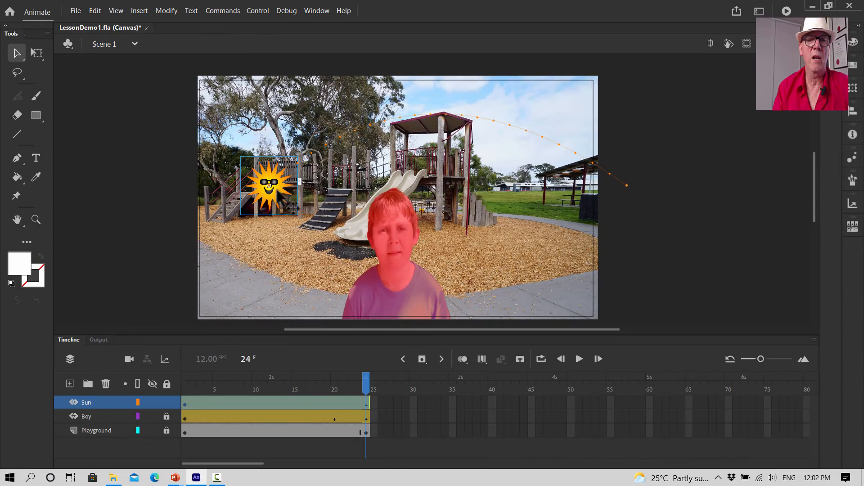
drag(275, 179, 265, 154)
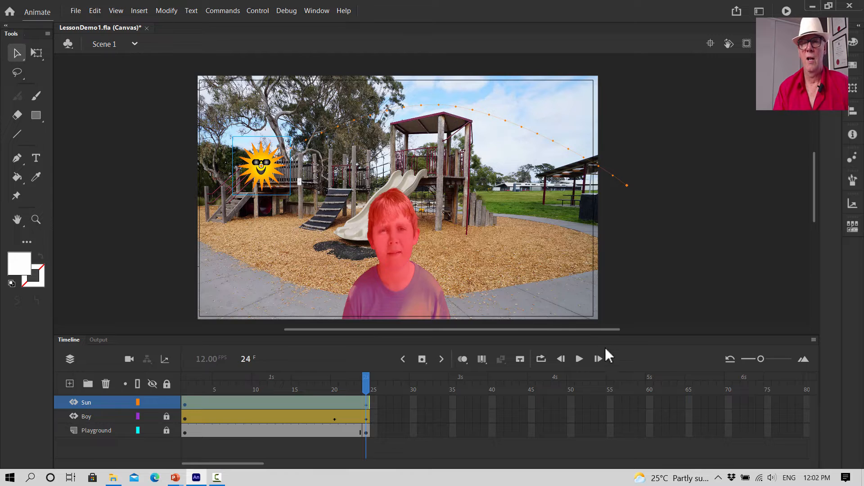
Play the animation from frame 1 several times to check the sun's curved path together with the boy's movement.
click(366, 378)
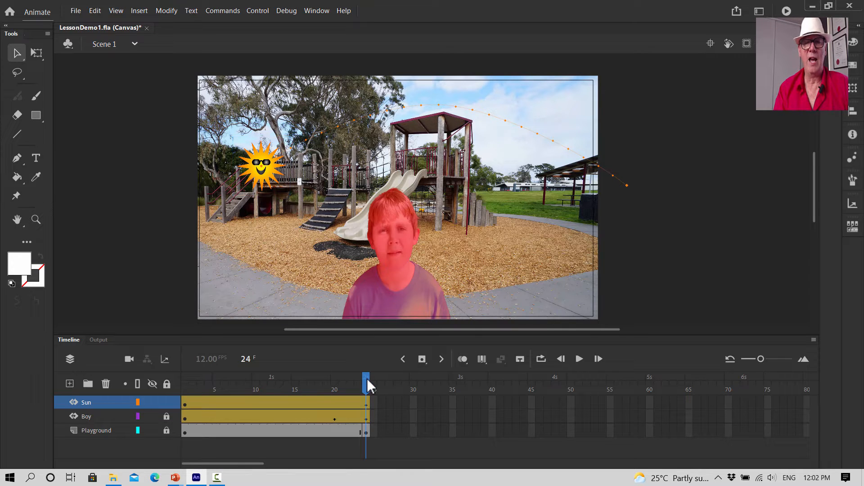
drag(366, 378, 175, 398)
click(185, 404)
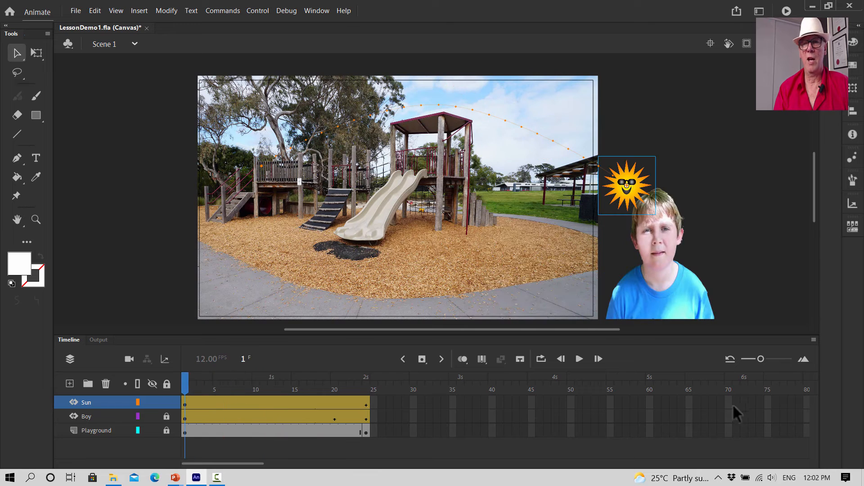
click(577, 358)
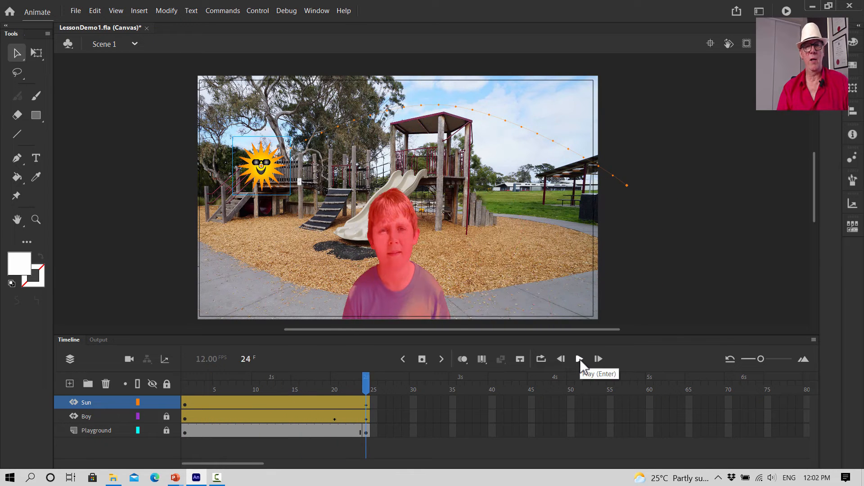
click(580, 359)
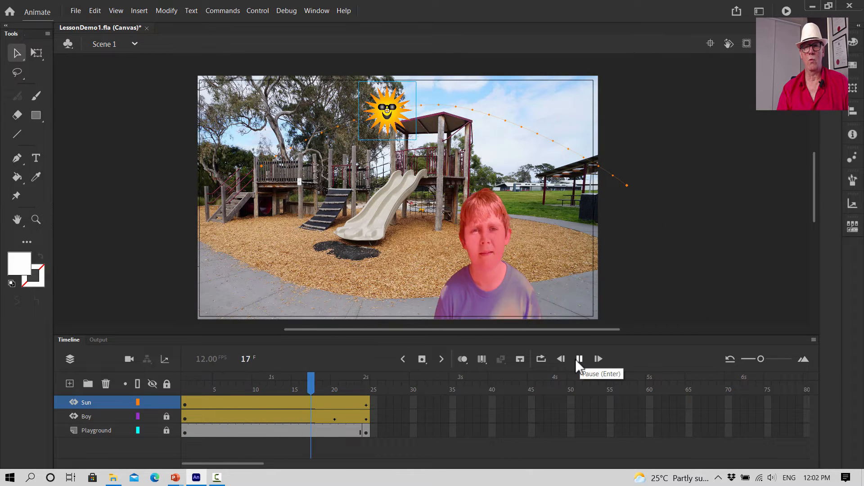
click(580, 361)
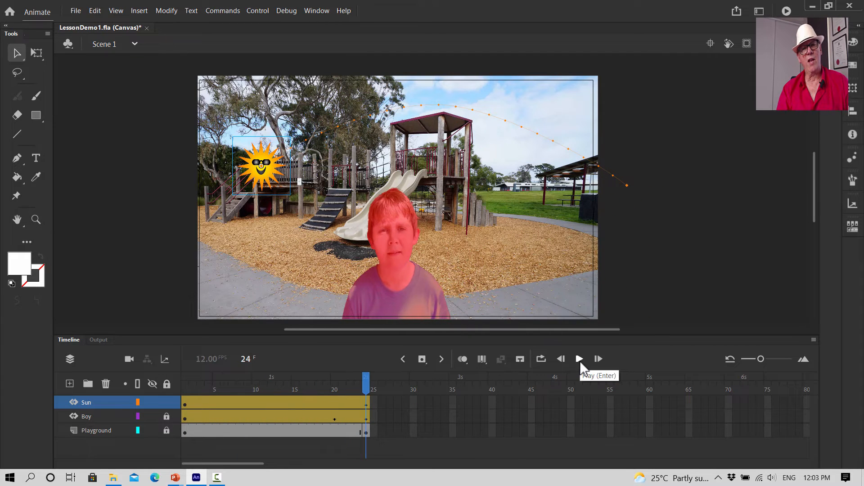
click(579, 360)
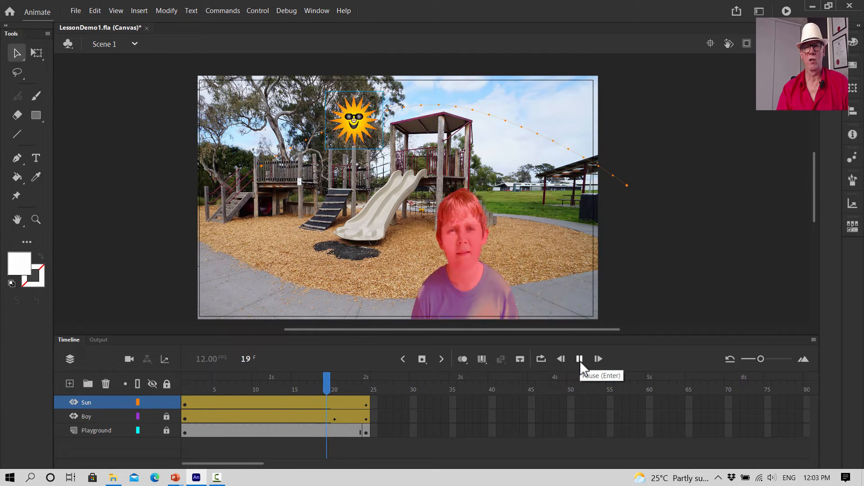
click(580, 361)
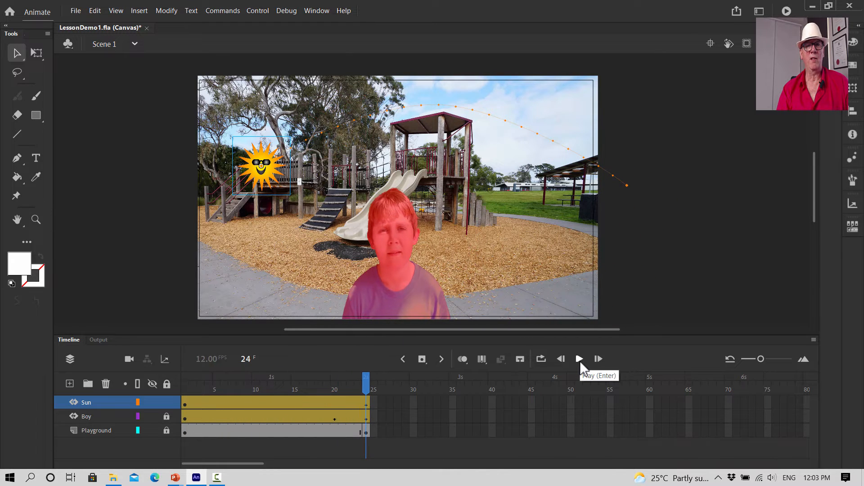
click(580, 360)
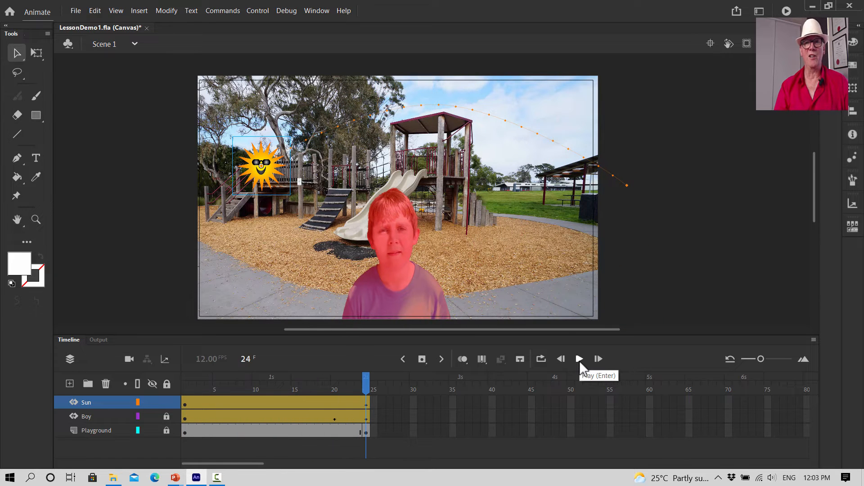
click(580, 361)
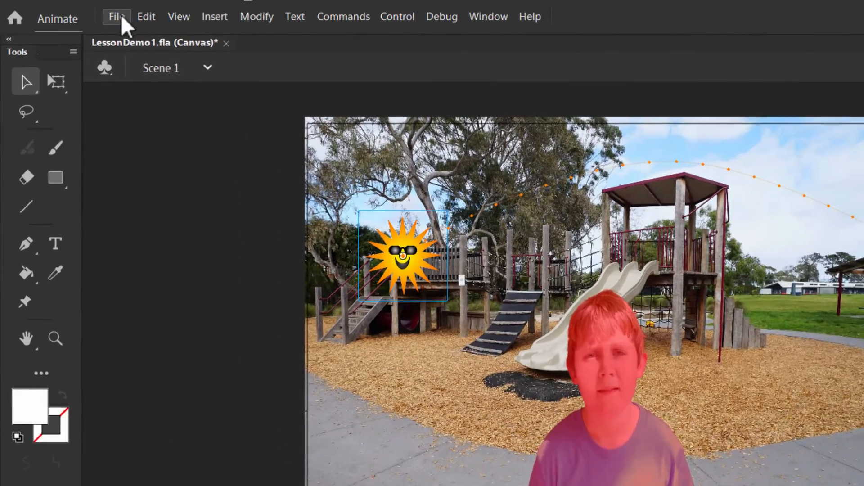
Save the LessonDemo1.fla document with the sun animation.
click(76, 10)
click(155, 174)
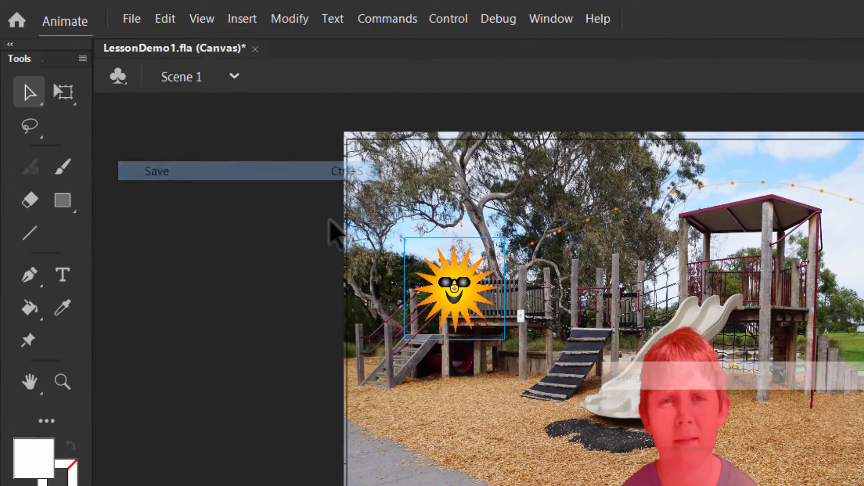
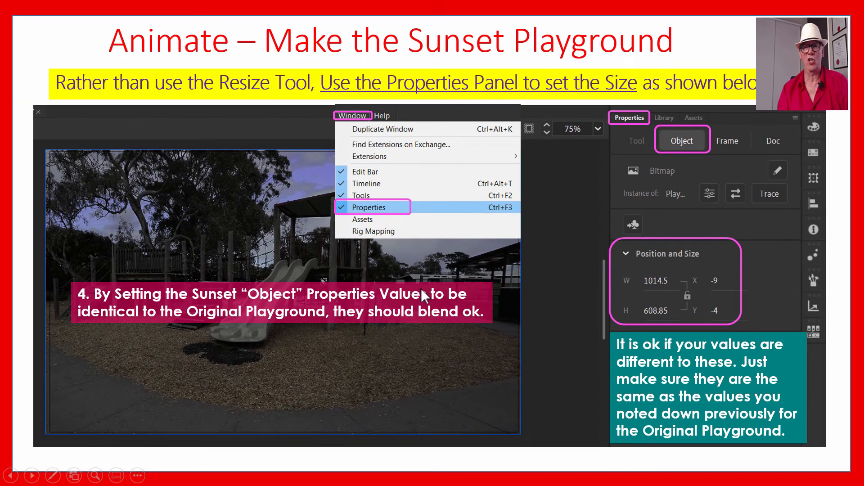
click(562, 286)
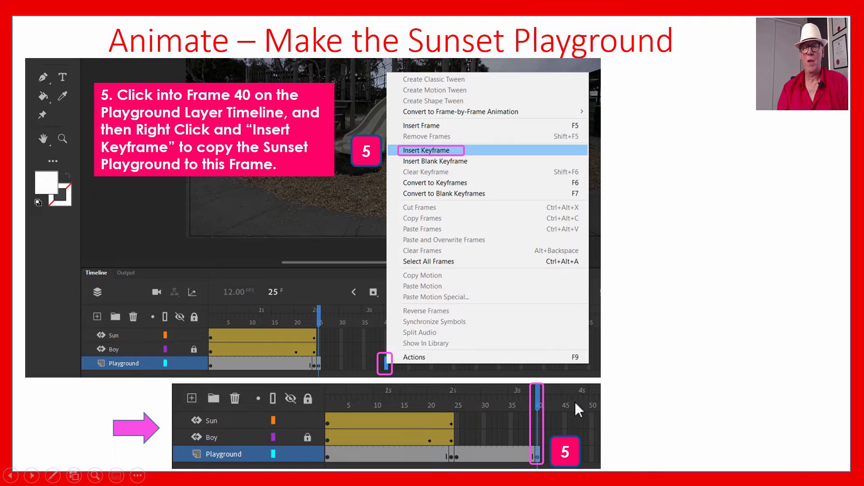
click(636, 324)
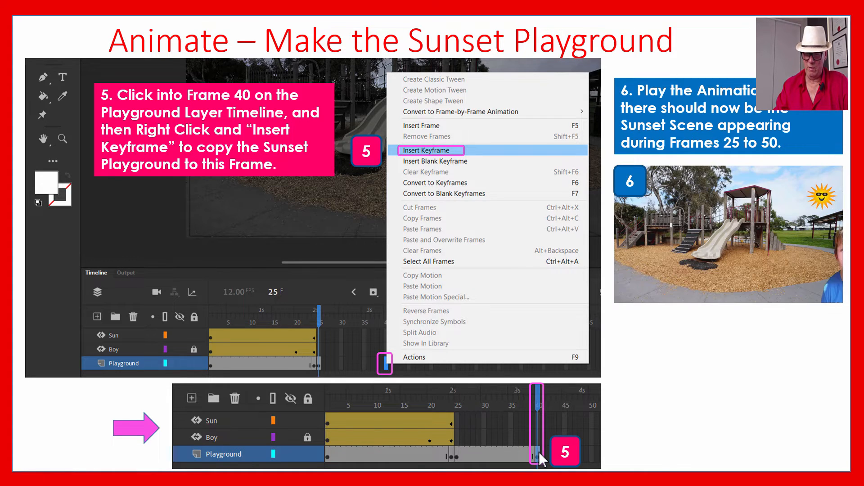
click(552, 459)
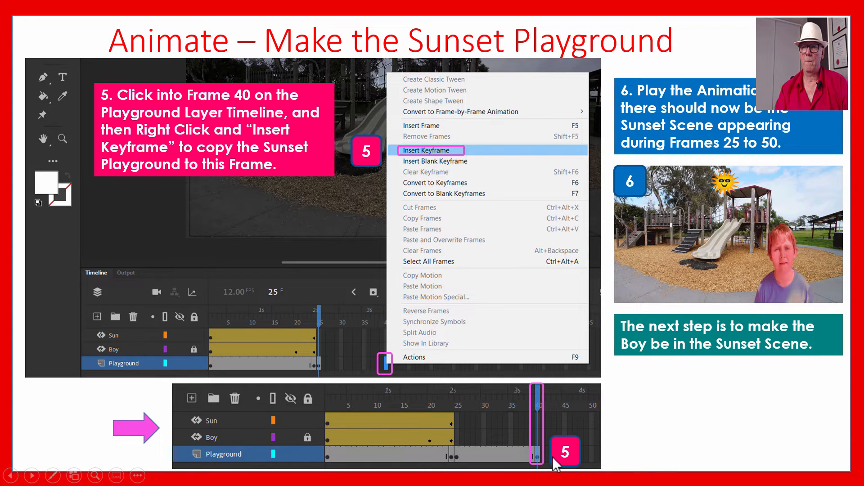
key(Right)
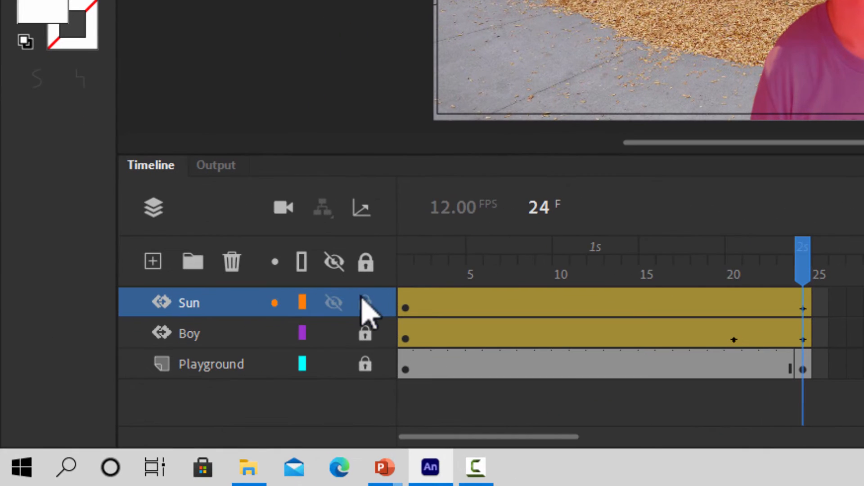
Lock the Sun layer and add a new layer above it named SunsetPlay.
click(364, 302)
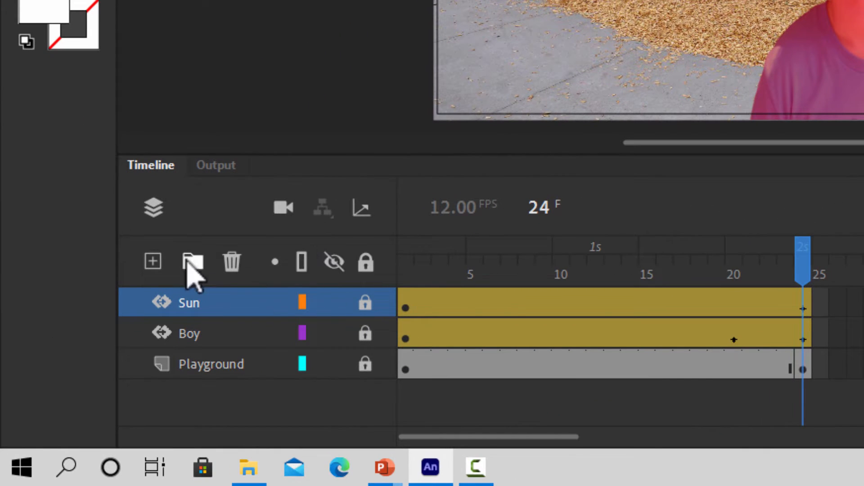
click(152, 261)
double_click(203, 308)
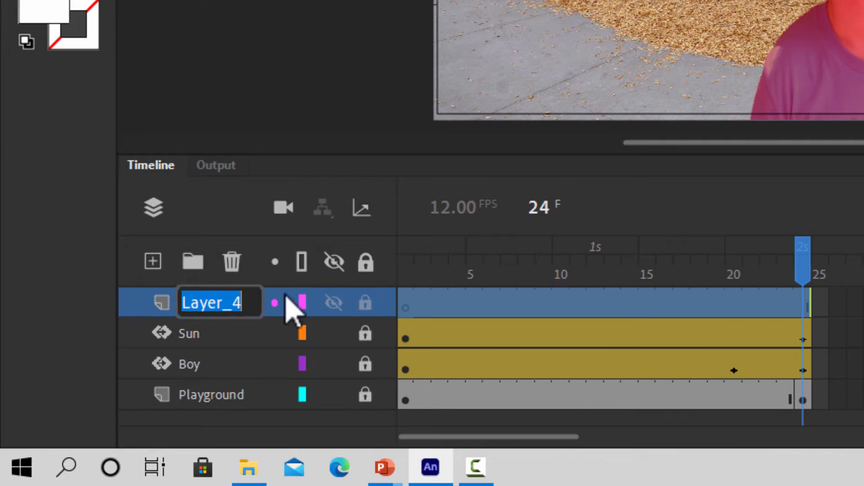
key(BackSpace)
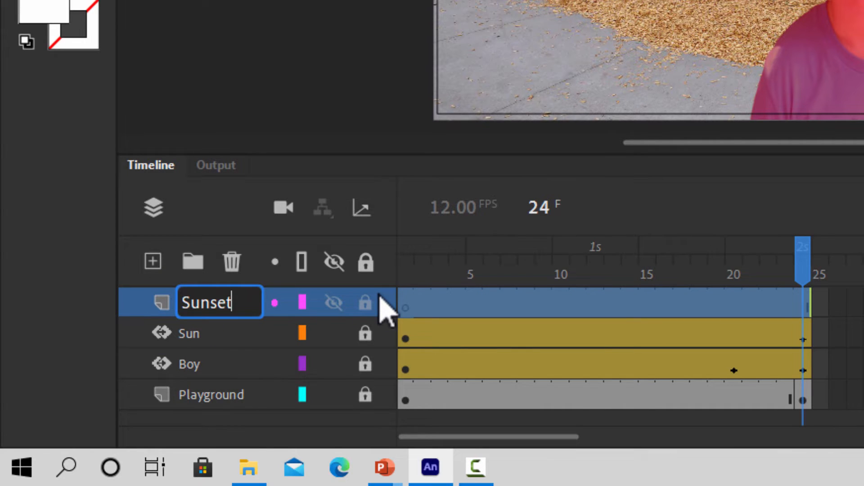
text(SunsetPlay)
key(Return)
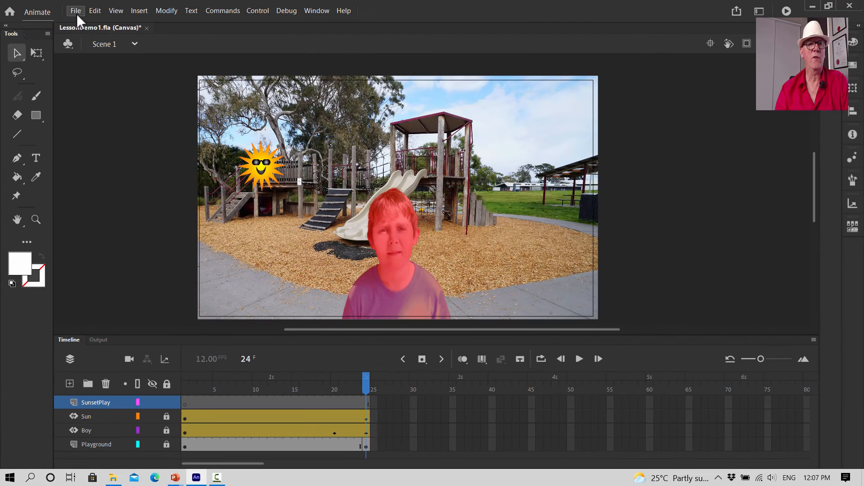
Select frame 1 of the Playground layer.
click(186, 446)
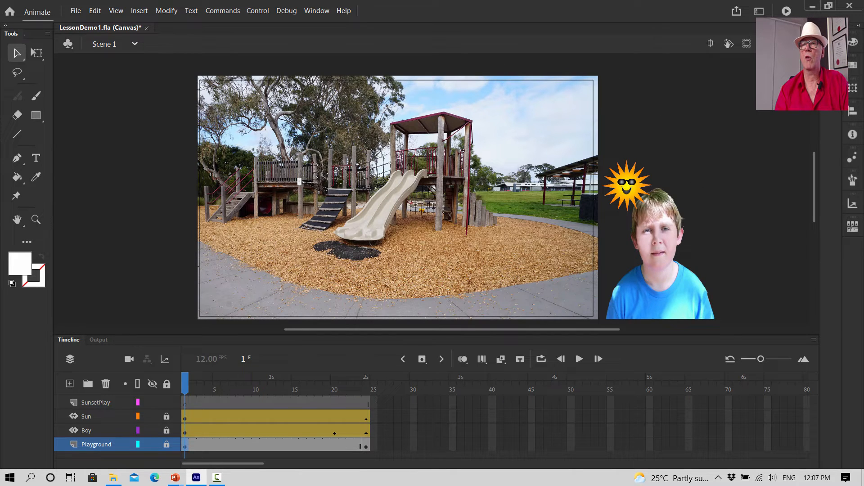
Unlock the Playground layer and show the position and size of its daytime image at frame 1.
click(830, 43)
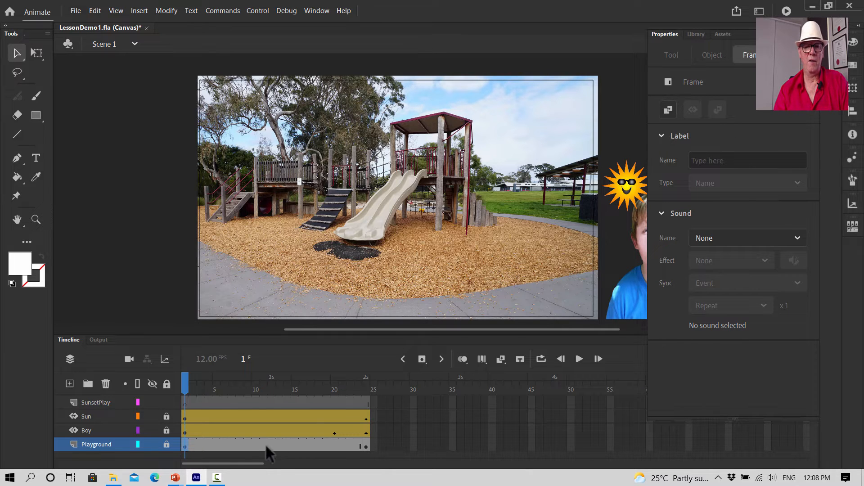
click(168, 445)
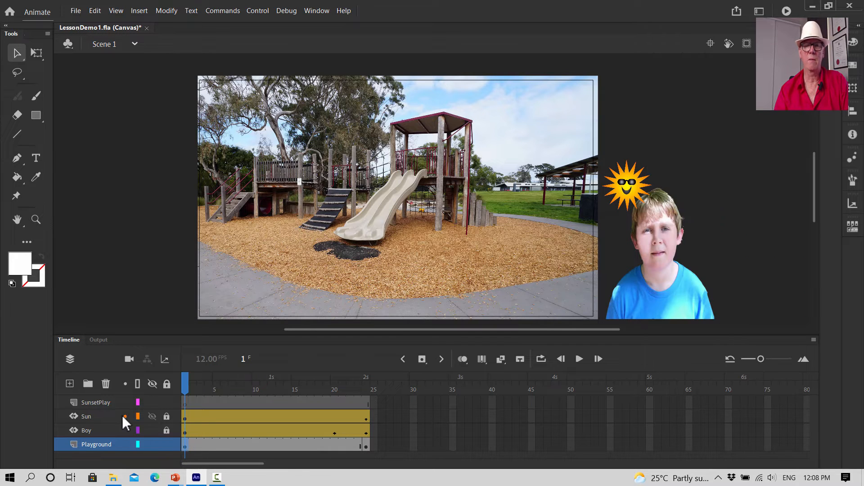
click(185, 447)
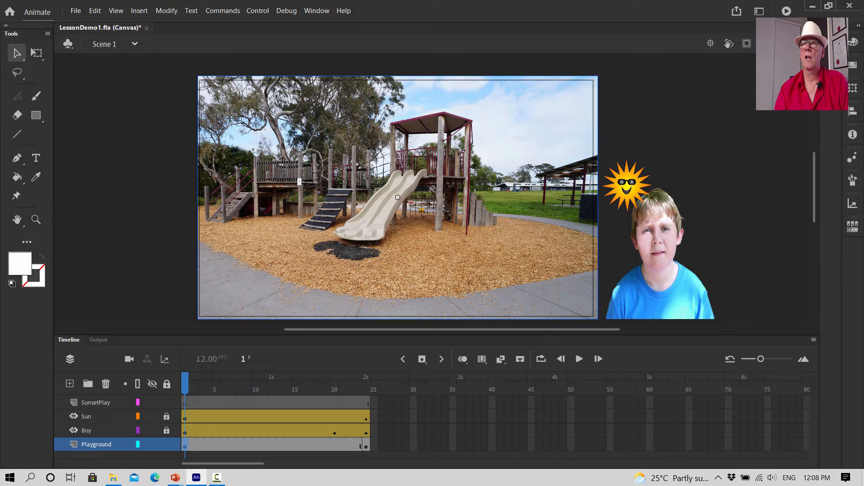
click(830, 42)
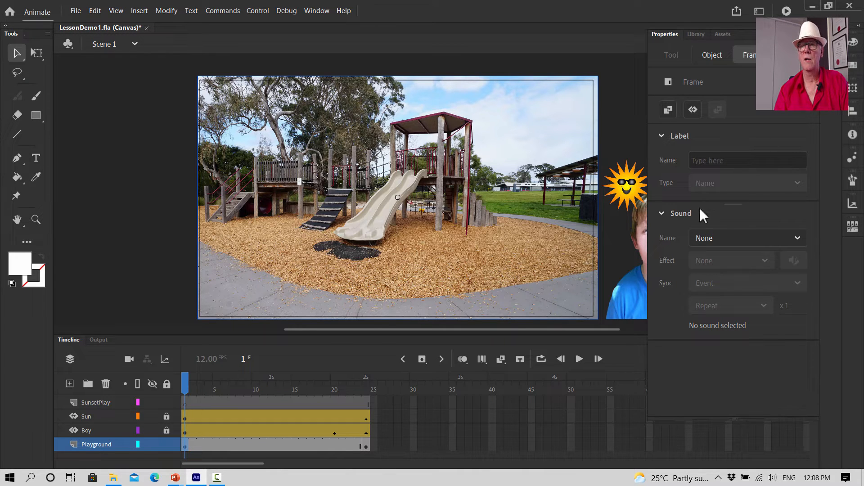
click(712, 55)
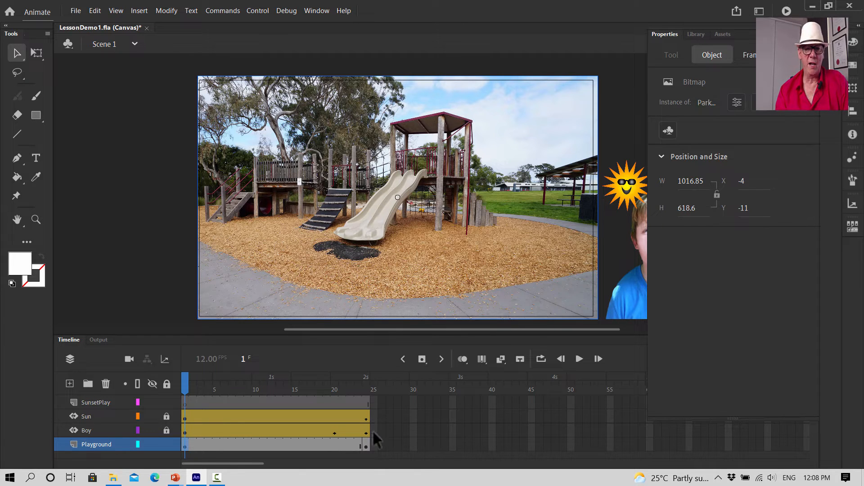
Insert a blank keyframe at frame 25 of the Playground layer.
click(372, 444)
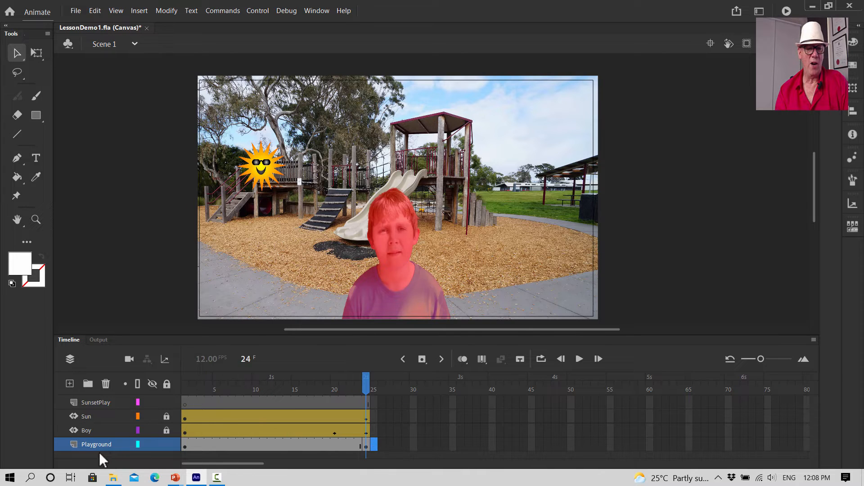
right_click(373, 444)
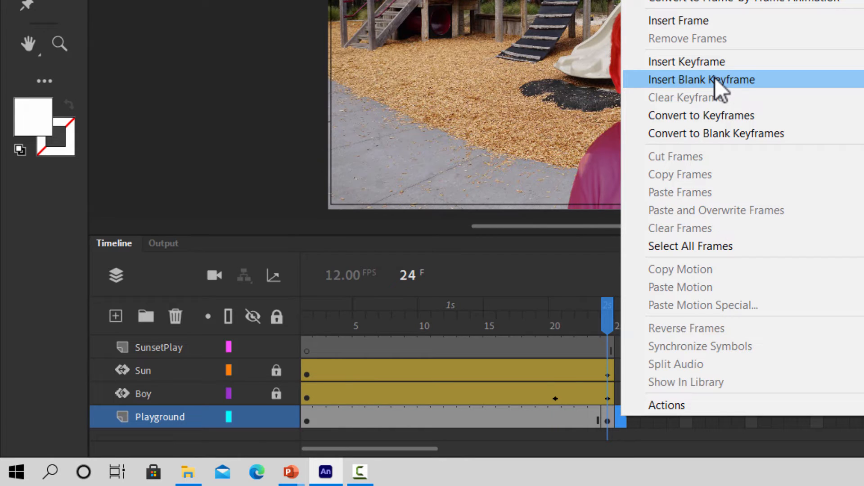
click(714, 80)
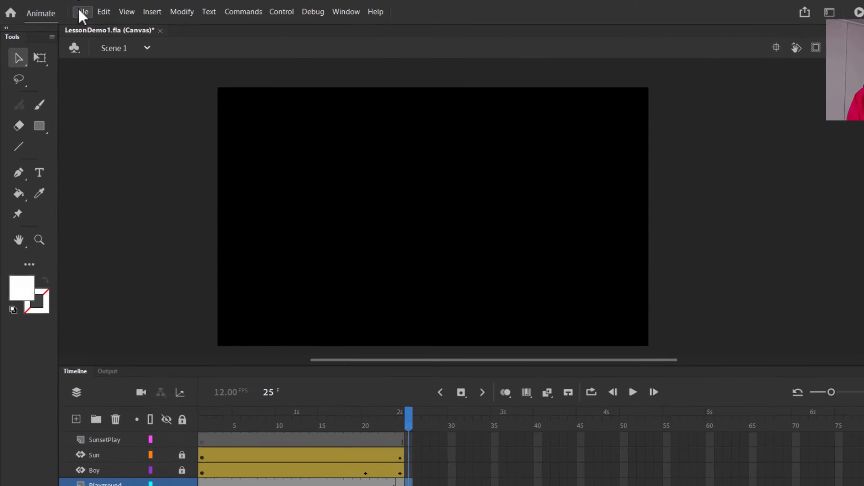
Import the dark evening version of the playground image to the stage at frame 25.
click(83, 12)
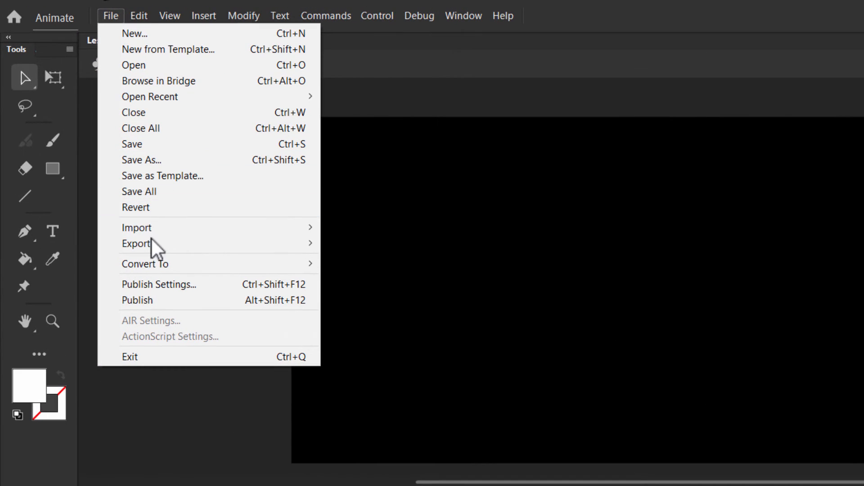
mouse_move(205, 229)
click(385, 229)
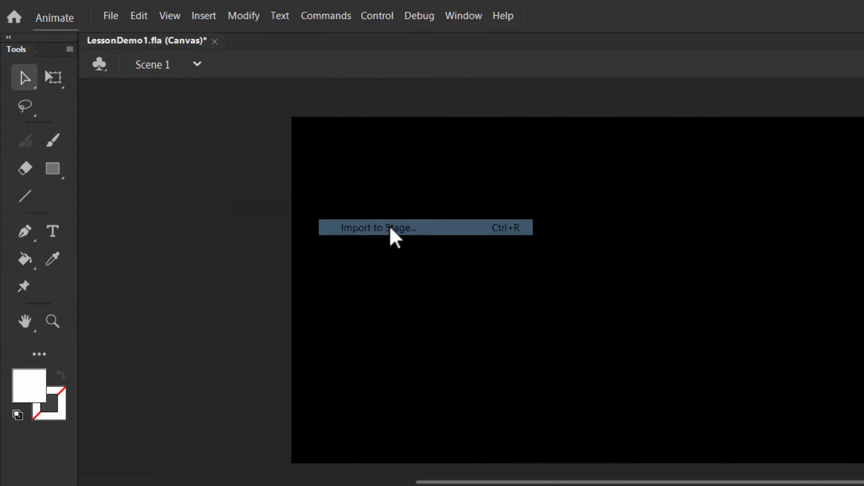
scroll(504, 398, down, 5)
click(375, 311)
double_click(376, 310)
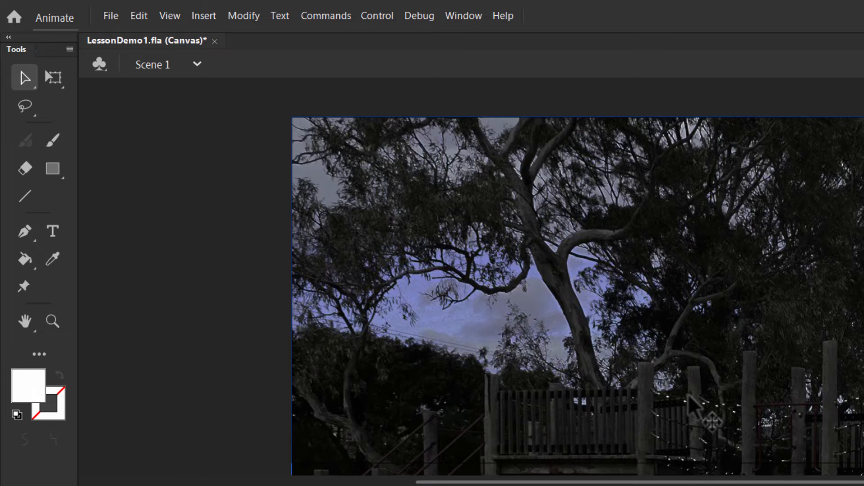
Free-transform the dark playground image to about 1034 by 636 and place it roughly over the stage.
click(55, 78)
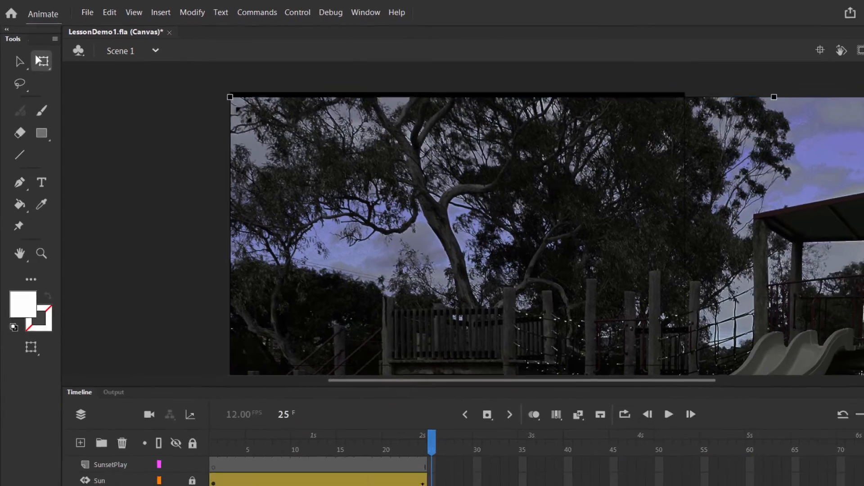
drag(302, 128, 587, 307)
drag(509, 261, 247, 101)
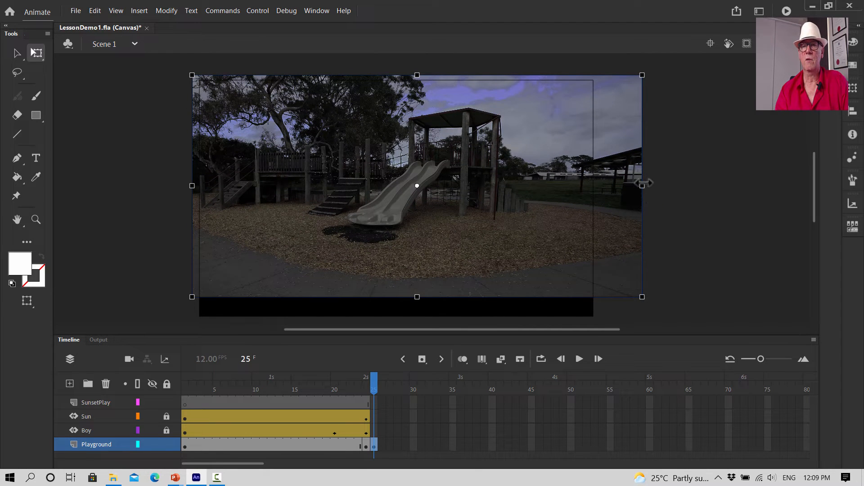
drag(637, 186, 595, 199)
drag(456, 206, 429, 214)
drag(584, 301, 595, 314)
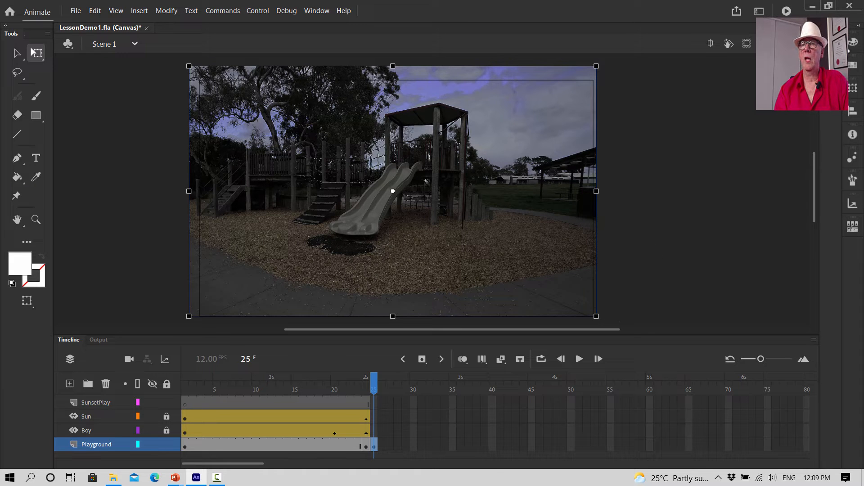
Set the dark playground image's width to 1016.85 to match the daytime image.
click(830, 42)
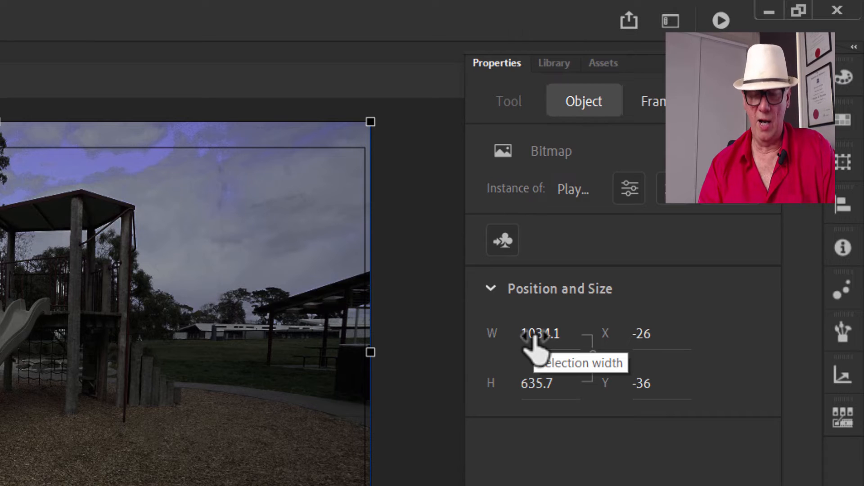
click(566, 334)
click(566, 334)
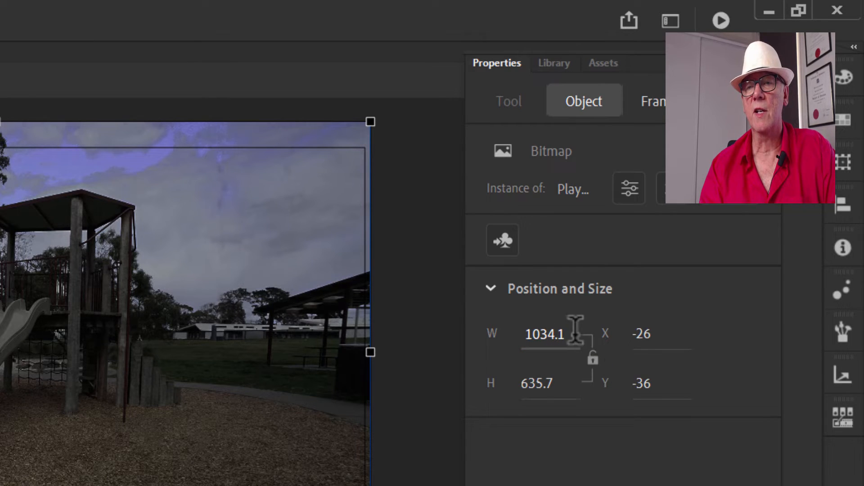
key(BackSpace)
key(BackSpace)
key(BackSpace)
key(BackSpace)
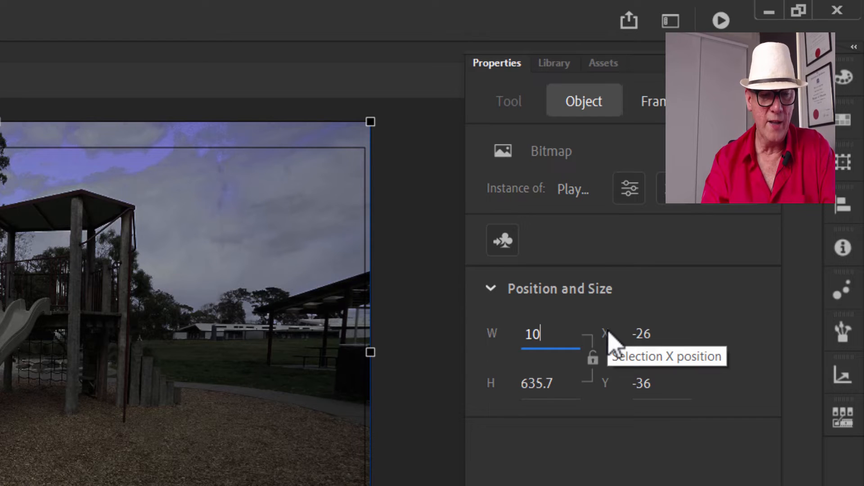
text(16)
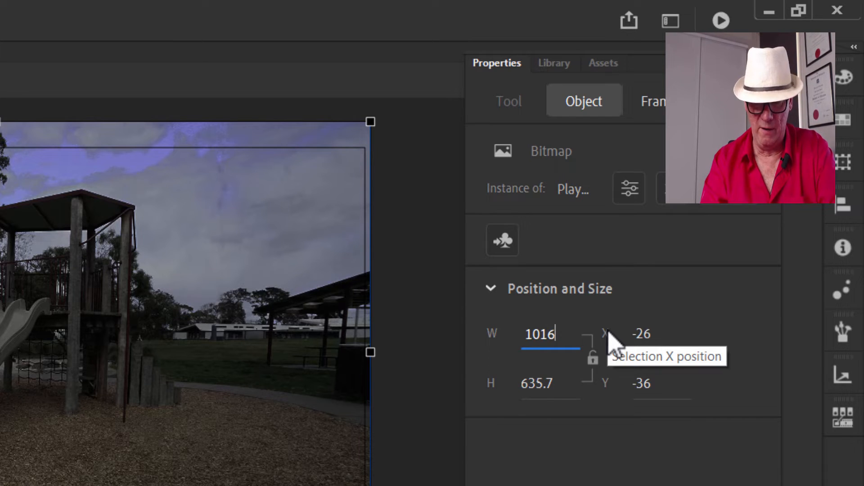
text(.85)
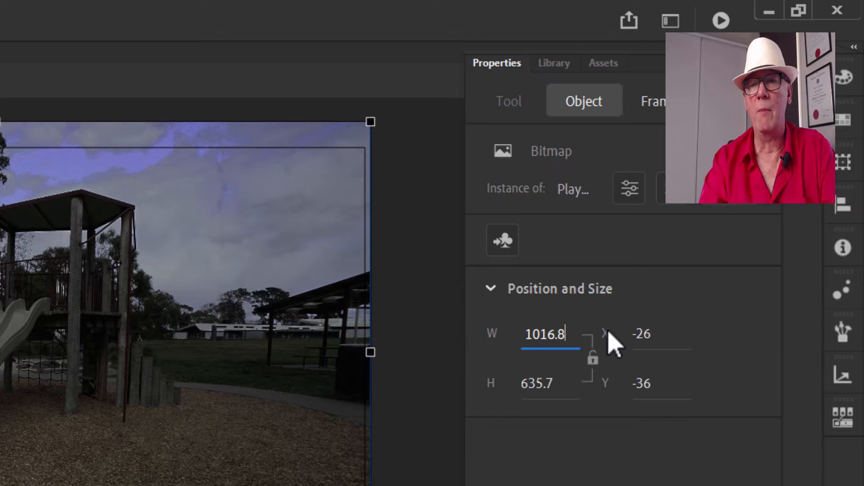
Set the dark playground image's X position to -4.
click(662, 334)
click(667, 333)
key(BackSpace)
key(BackSpace)
text(4)
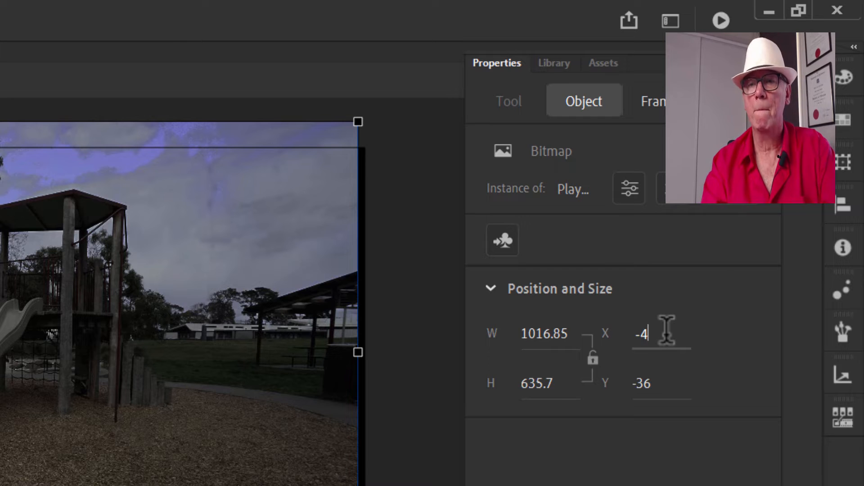
Set the dark playground image's height to 618.6.
click(547, 383)
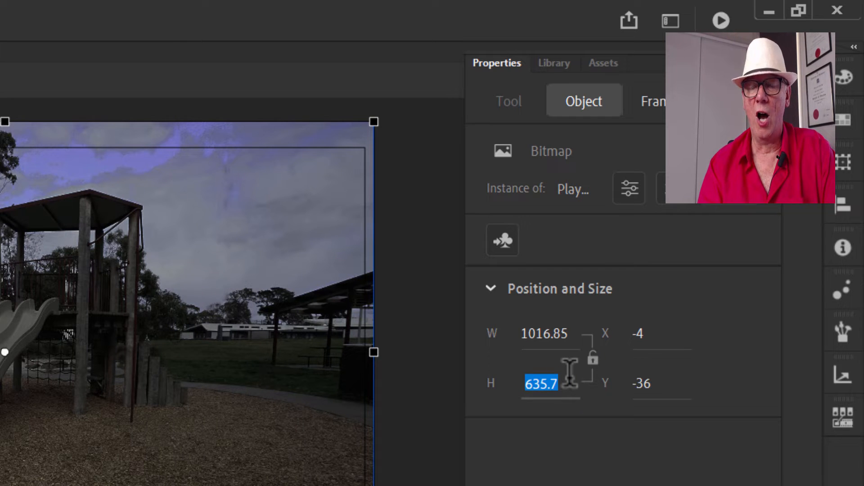
text(7618)
key(BackSpace)
key(BackSpace)
key(BackSpace)
key(BackSpace)
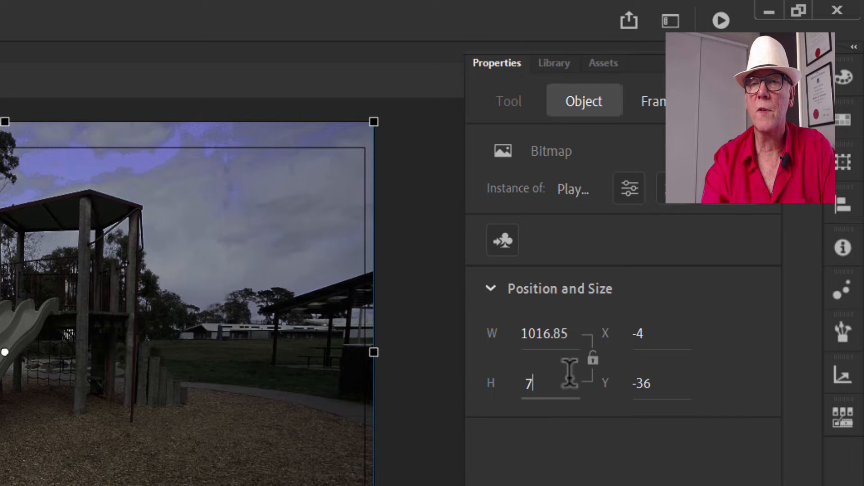
text(618)
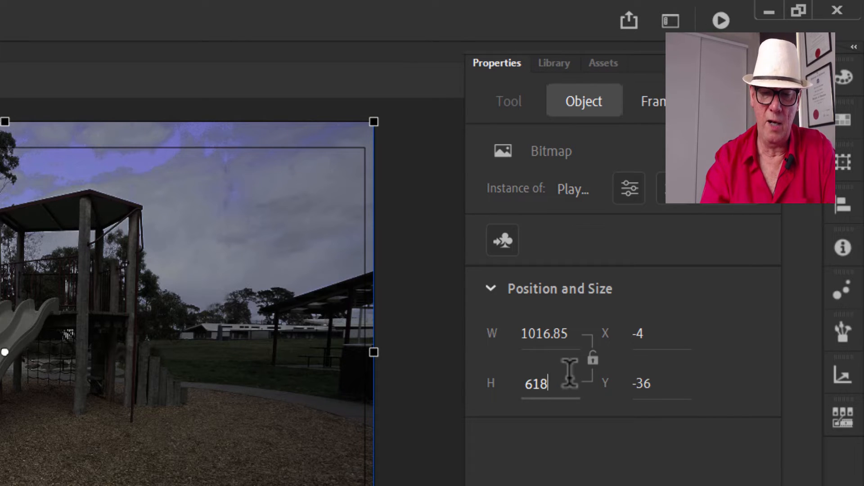
text(.6)
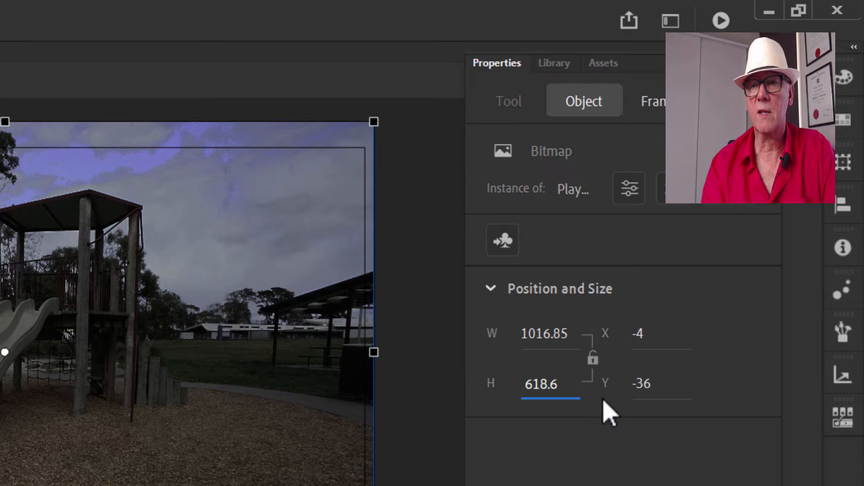
Set the dark playground image's Y position to -11 and compare its alignment with the daytime image between frames 24 and 25.
click(648, 382)
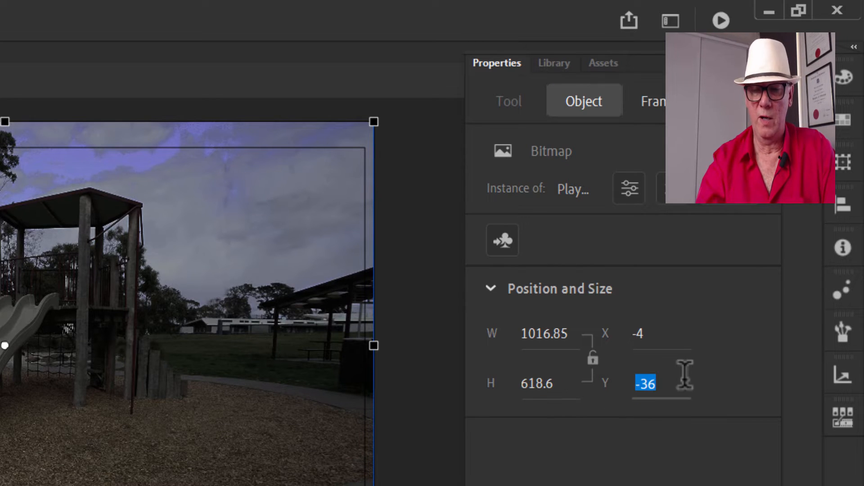
key(BackSpace)
text(-11)
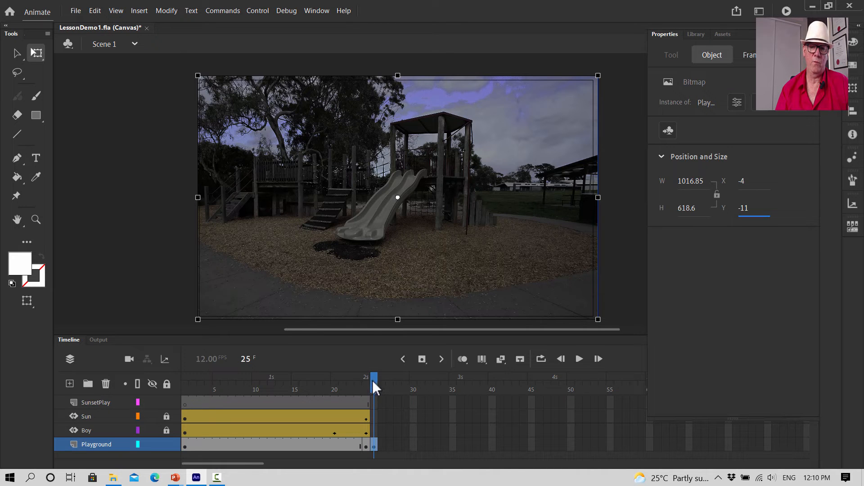
drag(373, 385, 366, 381)
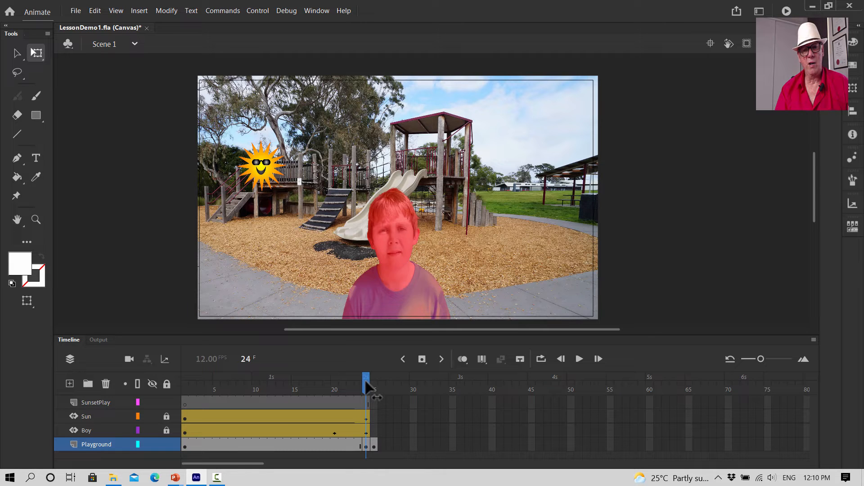
drag(366, 380, 372, 383)
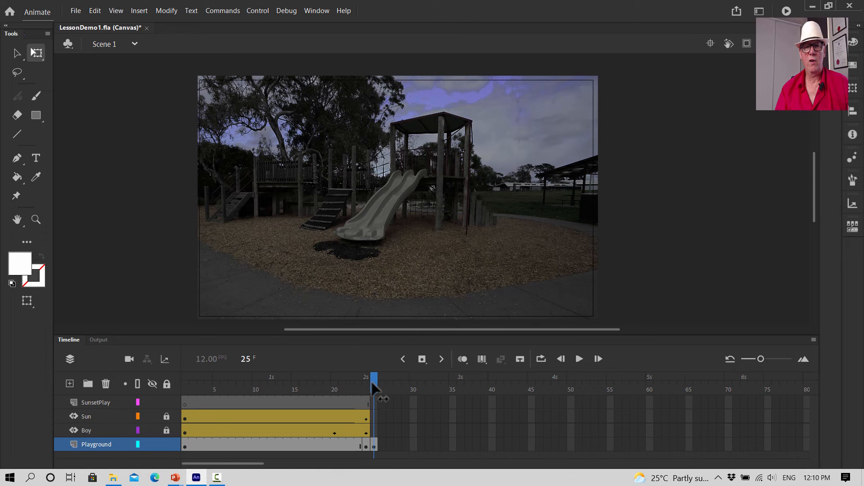
Set the dark playground image's X position at frame 25 to -8 and scrub the timeline to compare it with the daytime image.
click(831, 42)
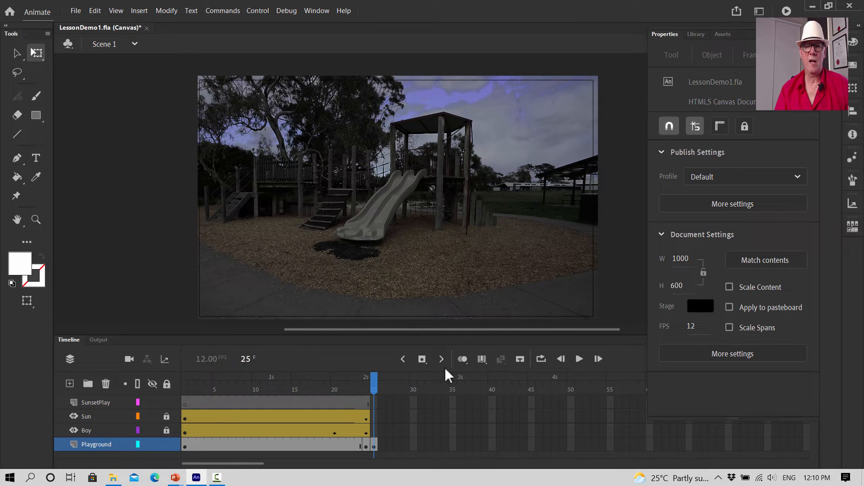
click(373, 446)
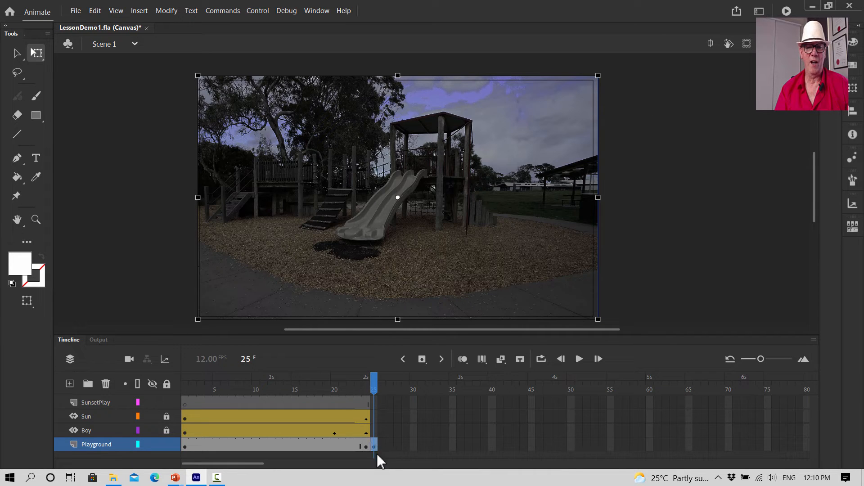
click(830, 42)
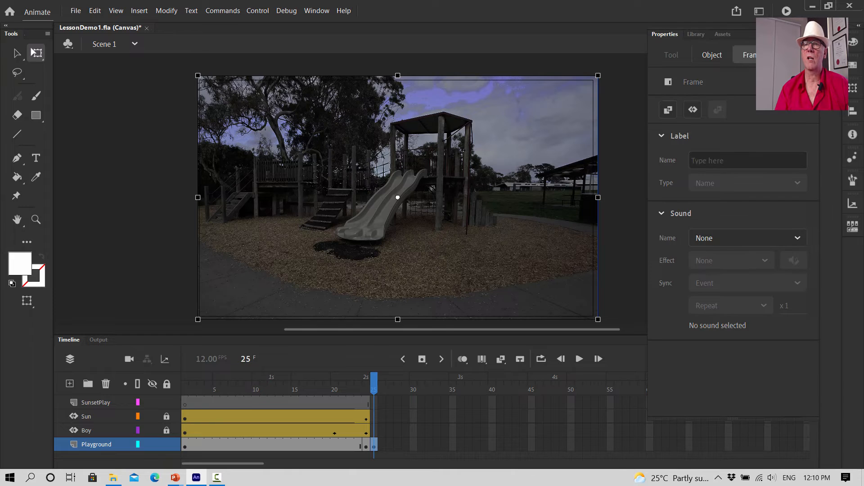
click(713, 58)
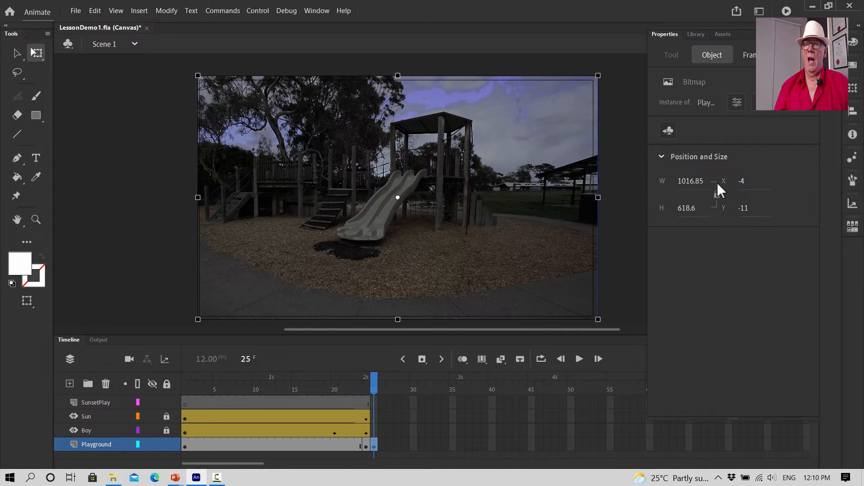
click(744, 180)
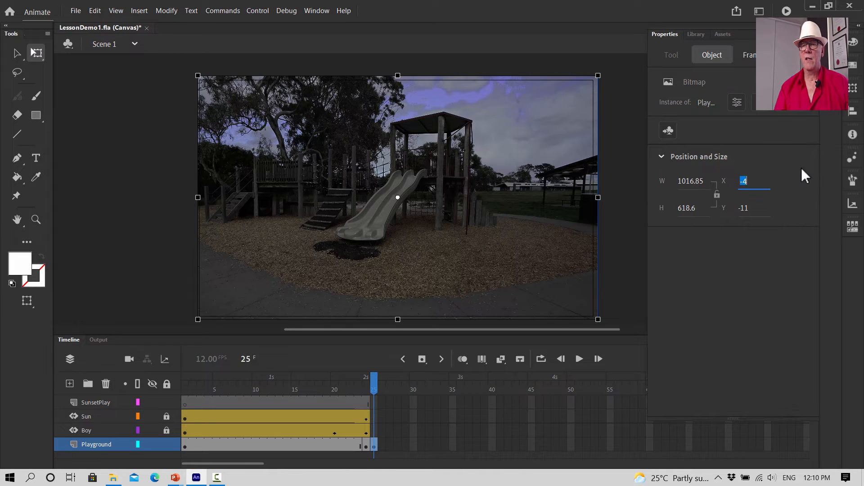
text(-)
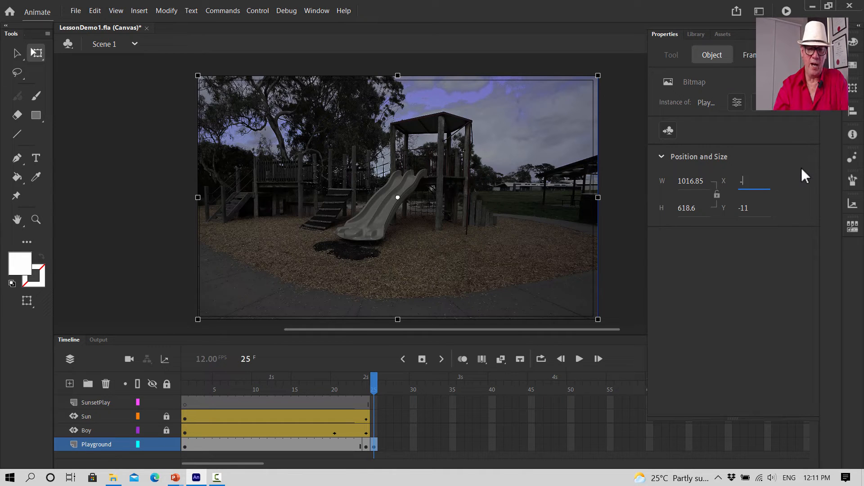
text(8)
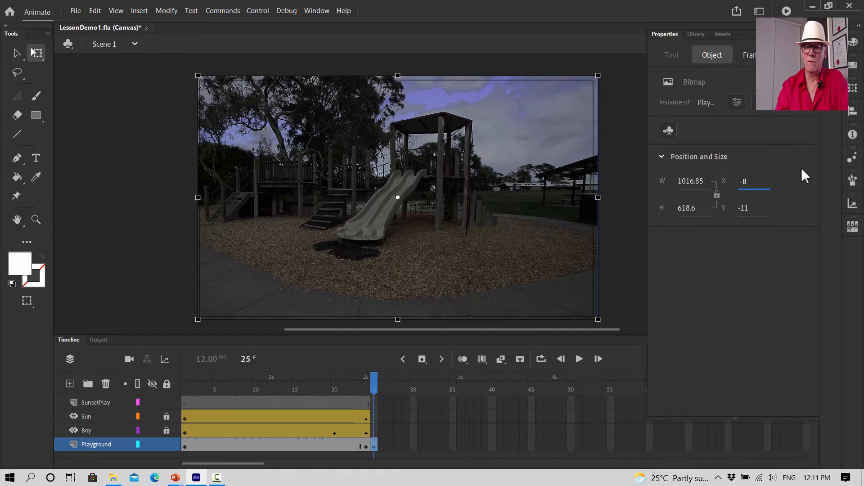
key(Return)
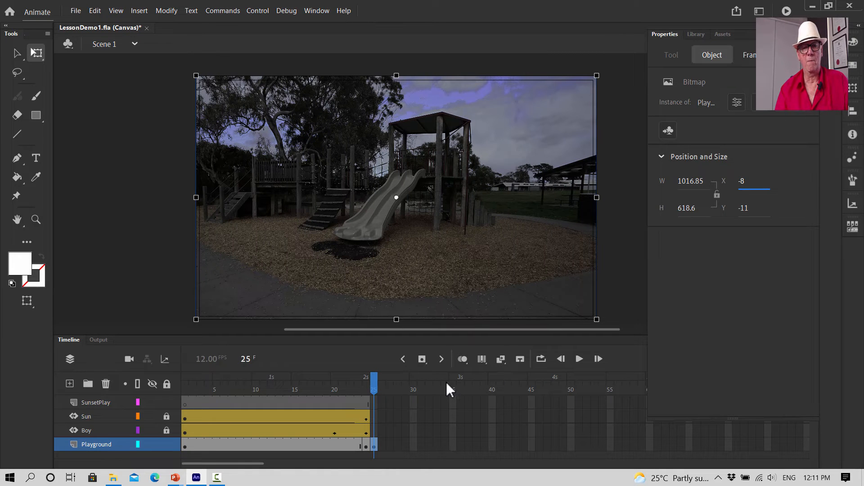
mouse_move(374, 379)
mouse_down()
mouse_move(366, 377)
mouse_move(373, 381)
mouse_up()
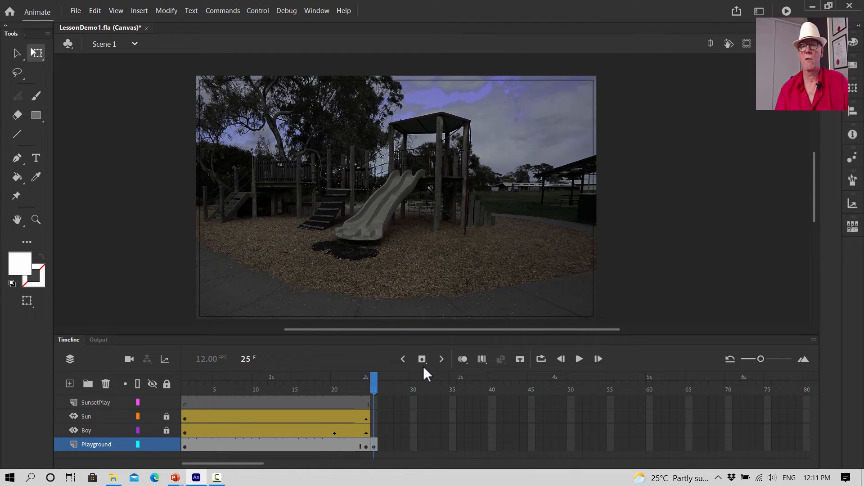
Set the dark playground image's X position to -28 and scrub across frame 25 to exaggerate the misalignment.
click(374, 444)
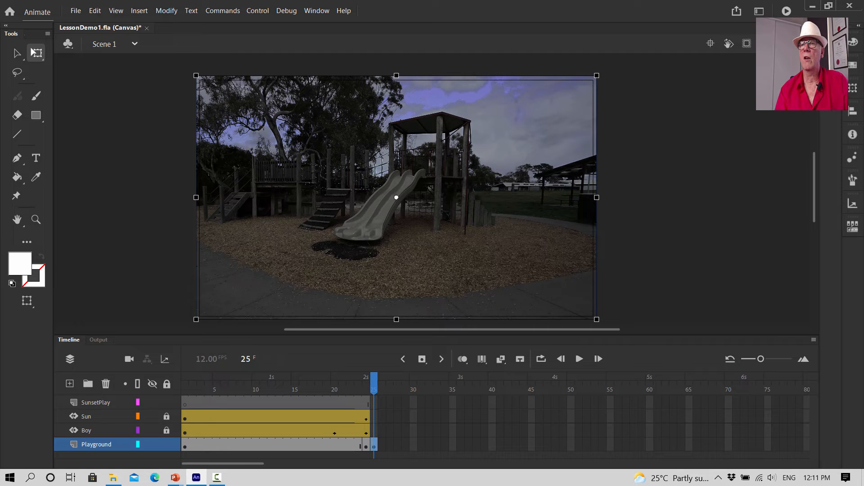
click(831, 44)
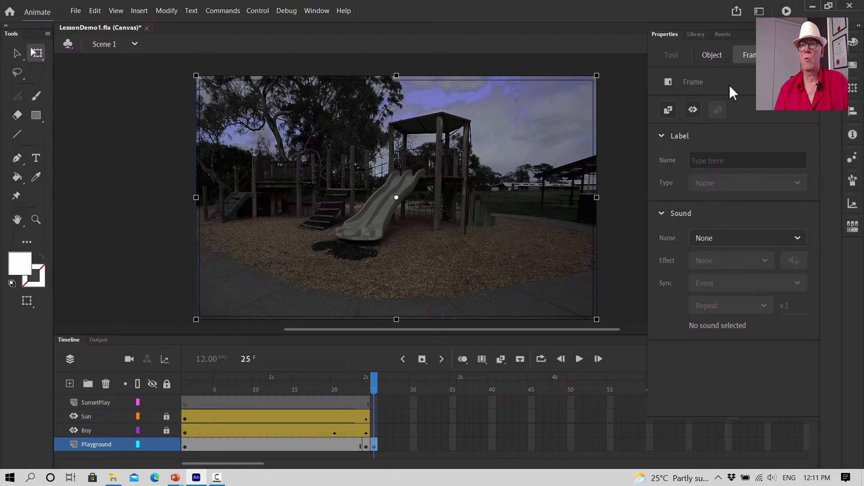
click(712, 58)
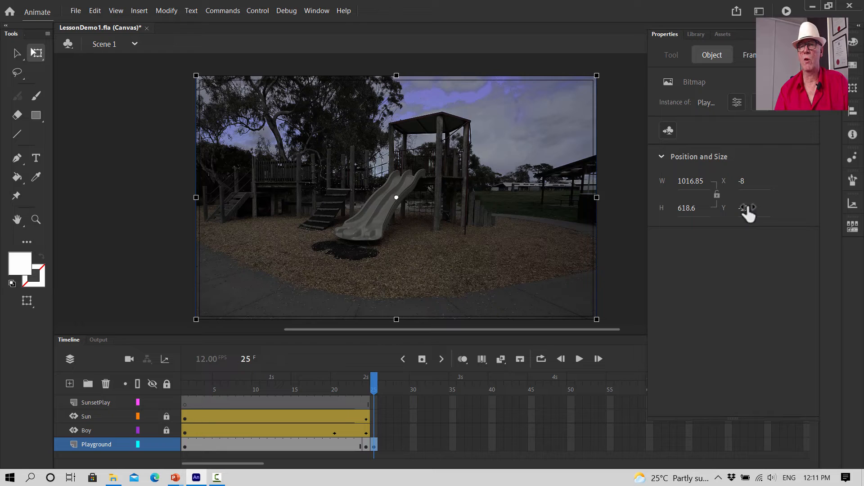
click(744, 182)
text(-2)
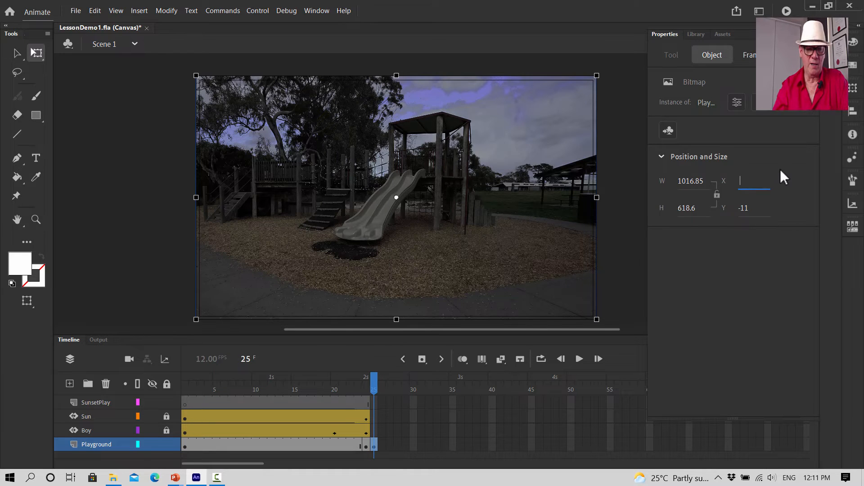
text(8)
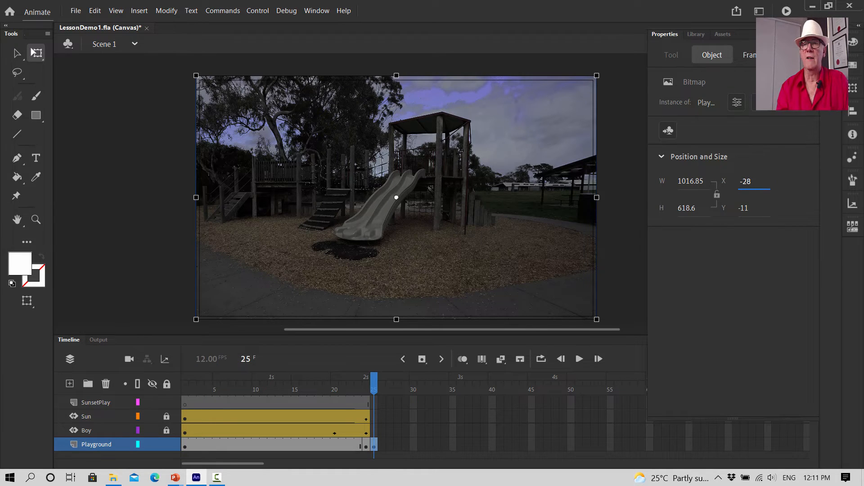
key(Return)
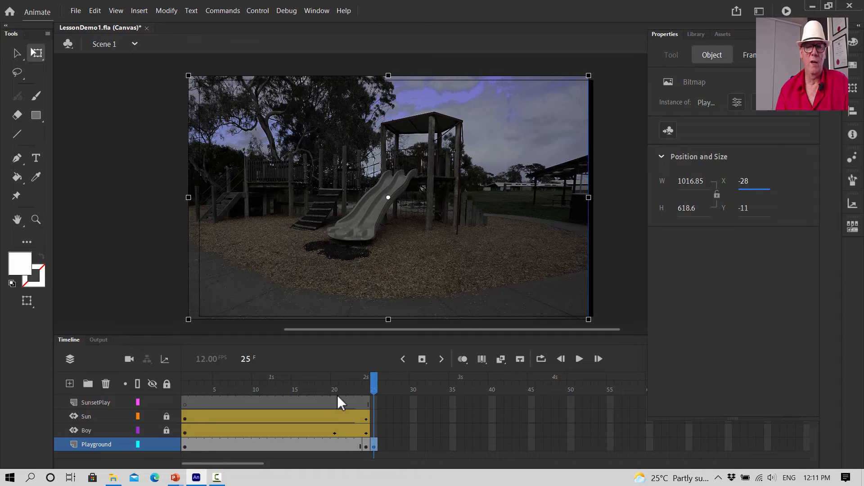
mouse_move(374, 381)
mouse_down()
mouse_move(365, 381)
mouse_move(375, 378)
mouse_up()
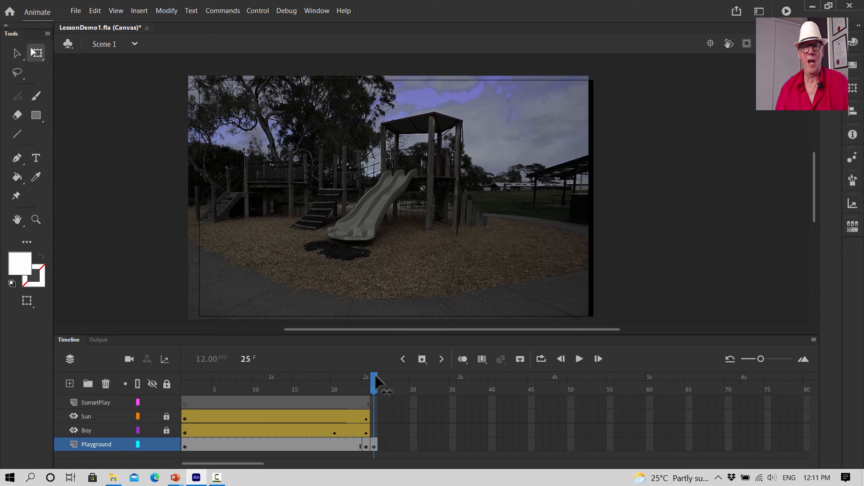
Set the dark playground image's X position at frame 25 back to -4.
click(373, 445)
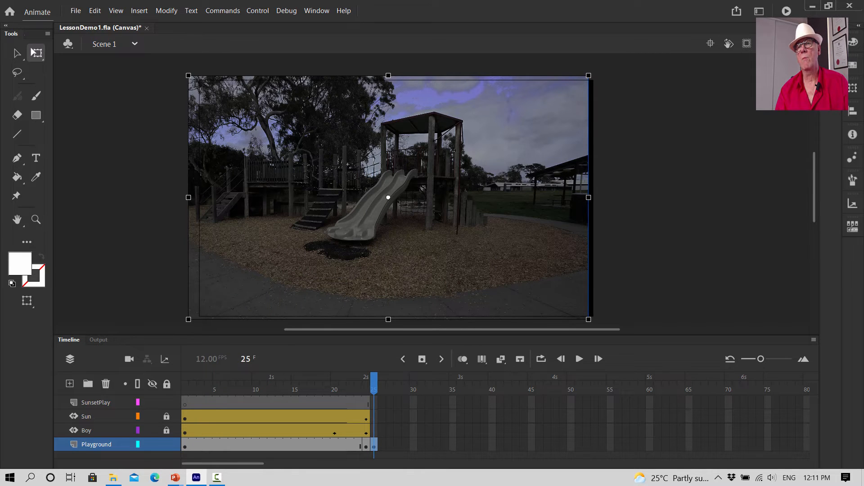
click(830, 42)
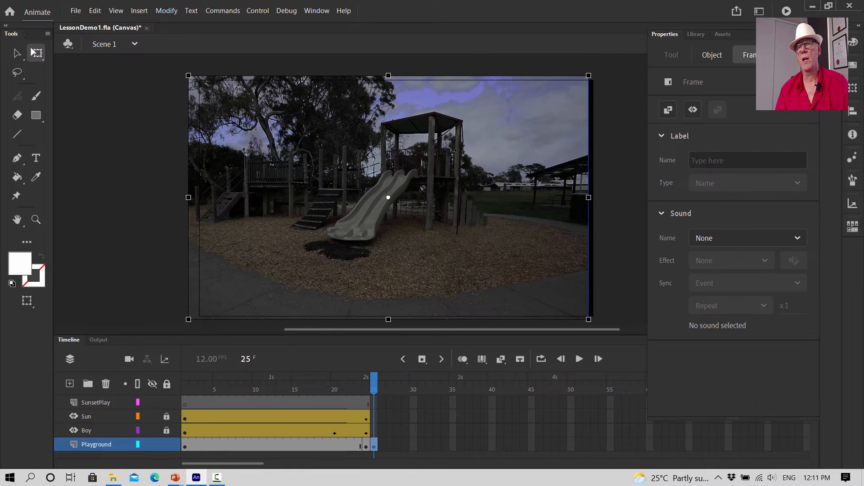
click(712, 54)
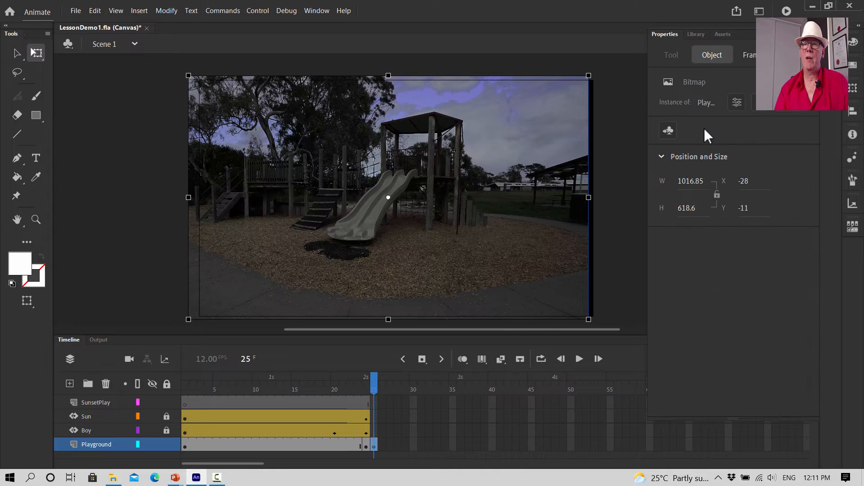
click(762, 177)
key(BackSpace)
text(-4)
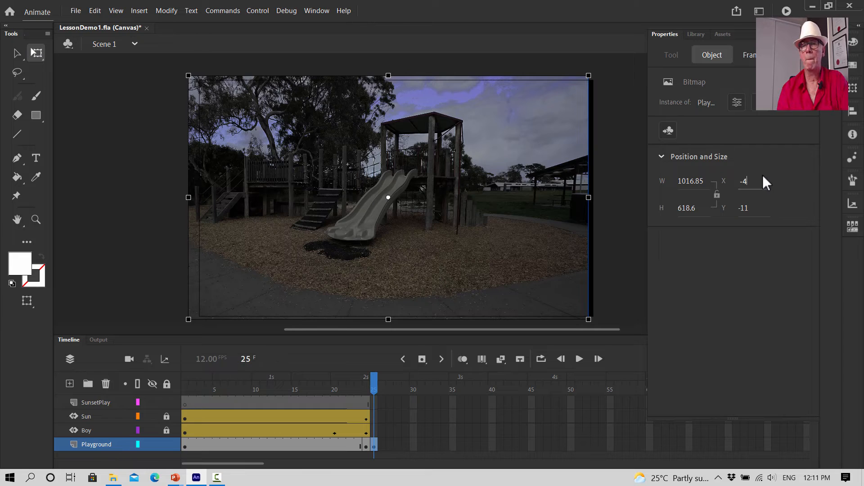
key(Return)
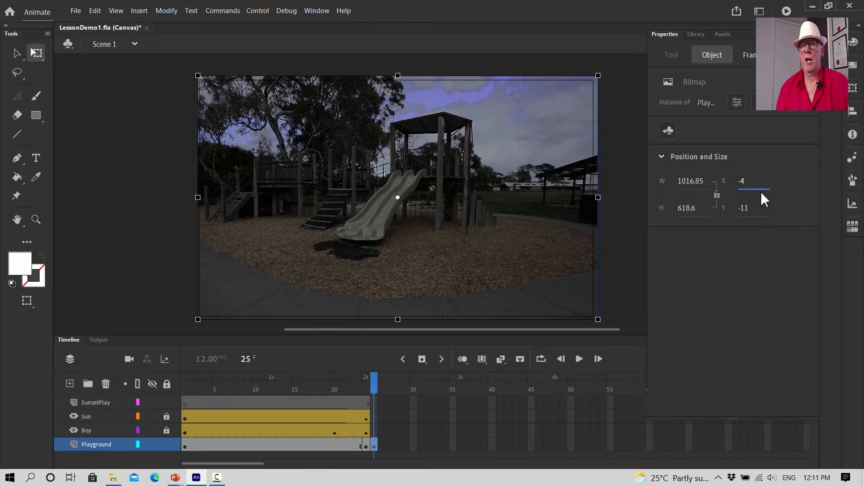
click(662, 156)
click(662, 156)
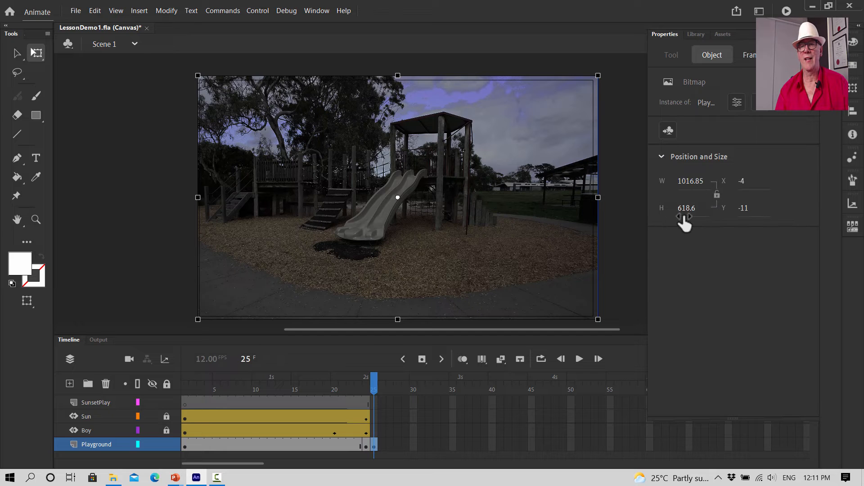
Compare the position and size values of the daytime image at frame 1 with those of the dark image at frame 25.
click(184, 445)
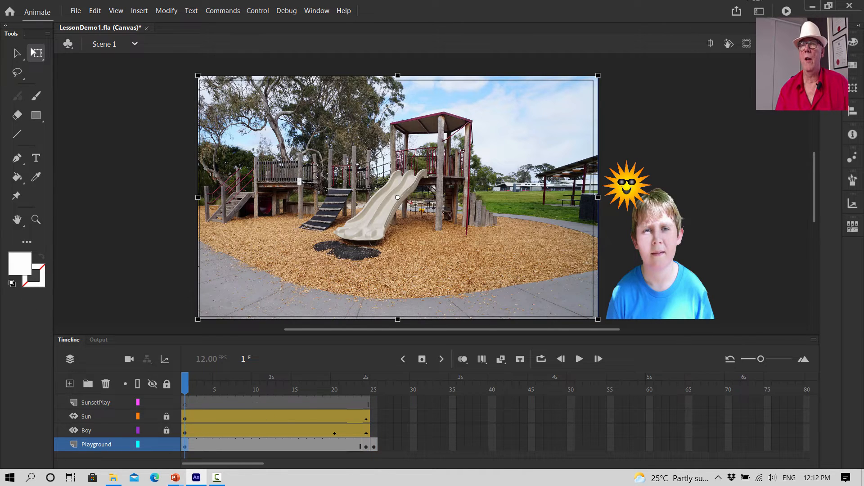
click(853, 43)
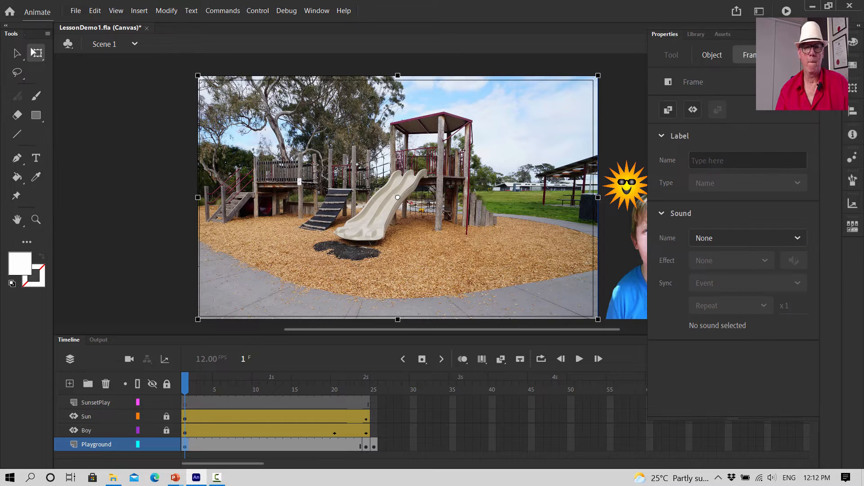
click(718, 56)
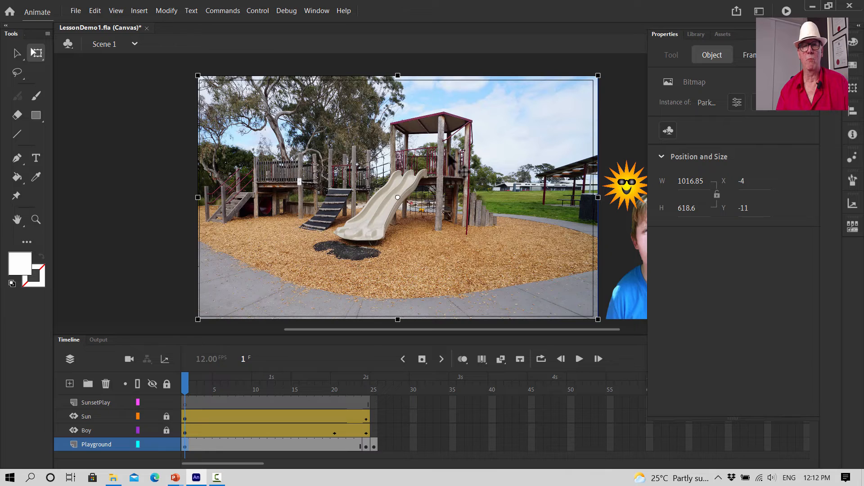
click(373, 446)
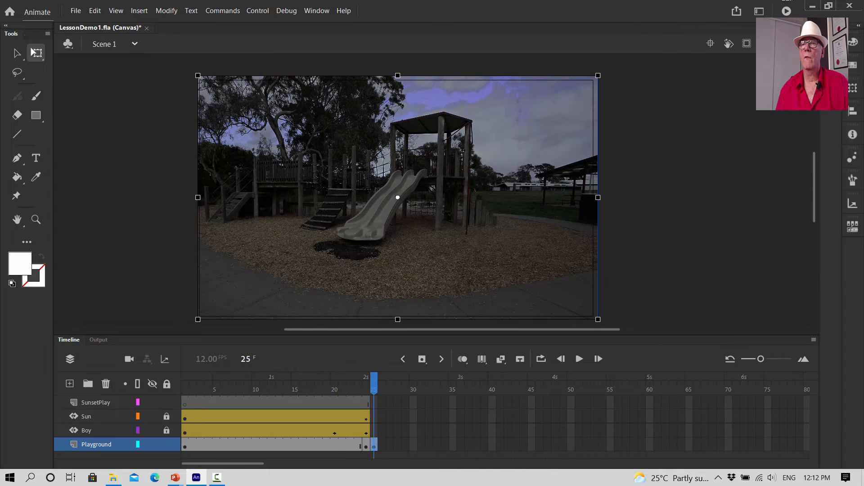
click(830, 42)
click(709, 55)
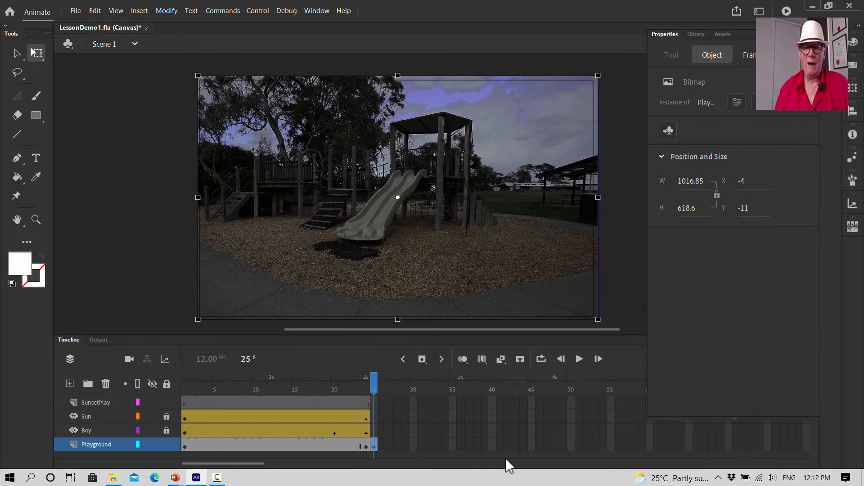
Try inserting a blank keyframe at frame 40 of the Playground layer and undo it.
click(491, 445)
right_click(491, 445)
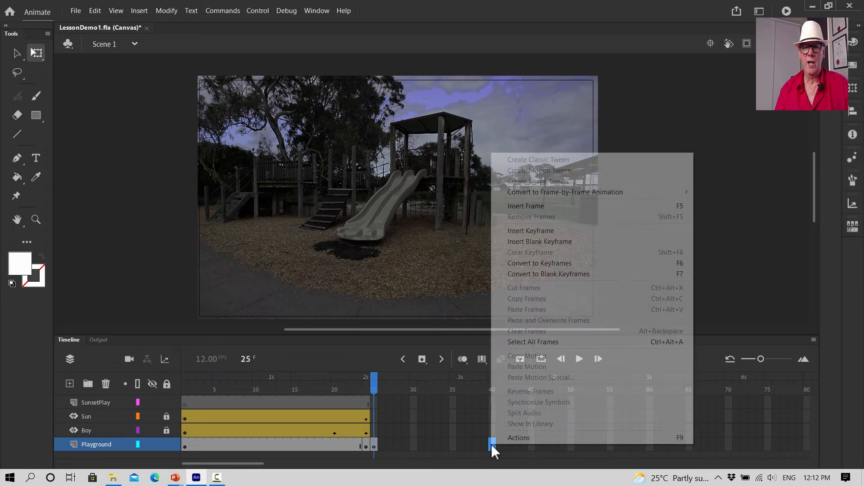
click(544, 239)
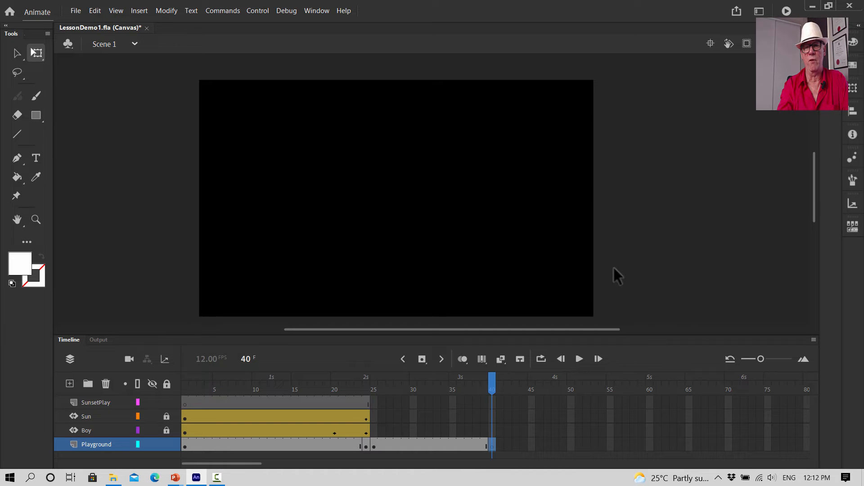
key(ctrl+z)
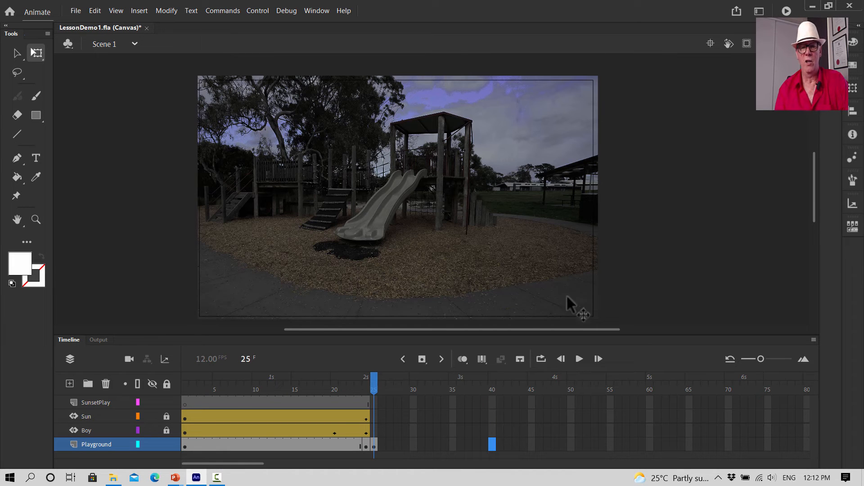
Insert a regular keyframe at frame 40 of the Playground layer and preview the extended animation on the timeline.
right_click(492, 444)
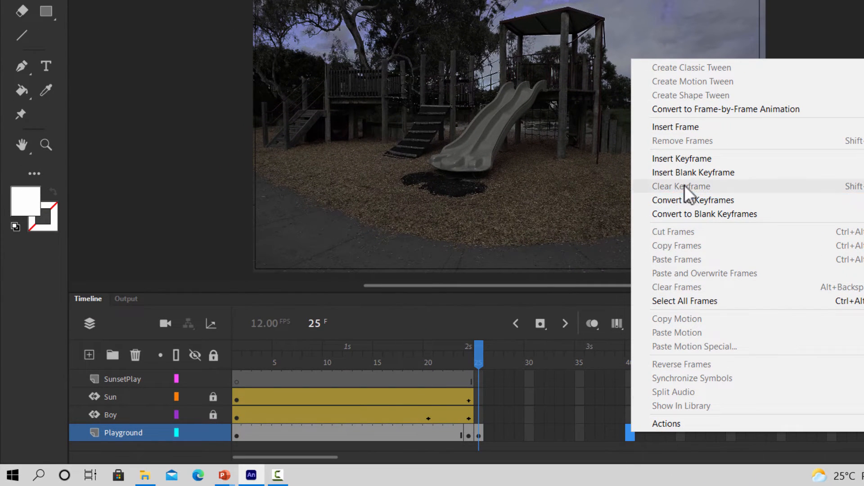
click(695, 161)
drag(627, 355, 337, 359)
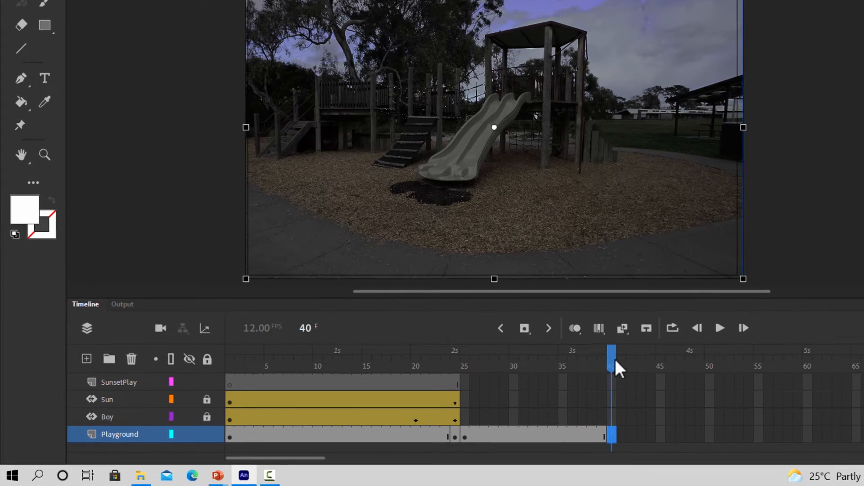
drag(262, 387, 485, 378)
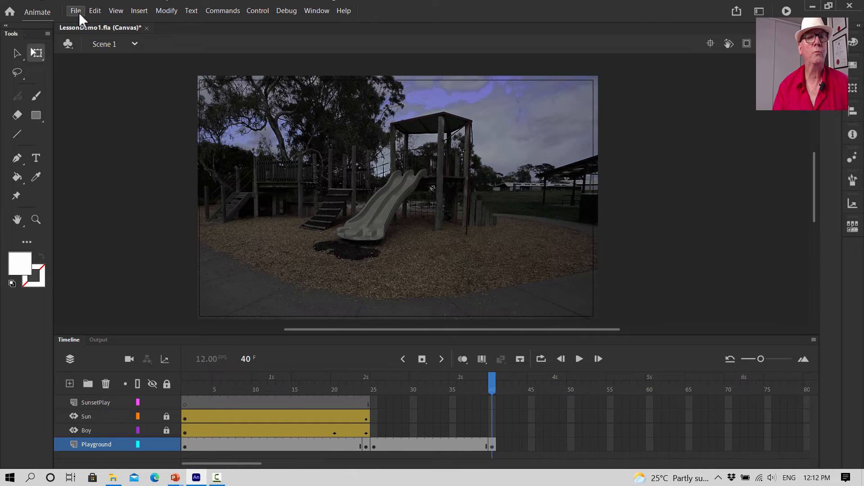
click(579, 359)
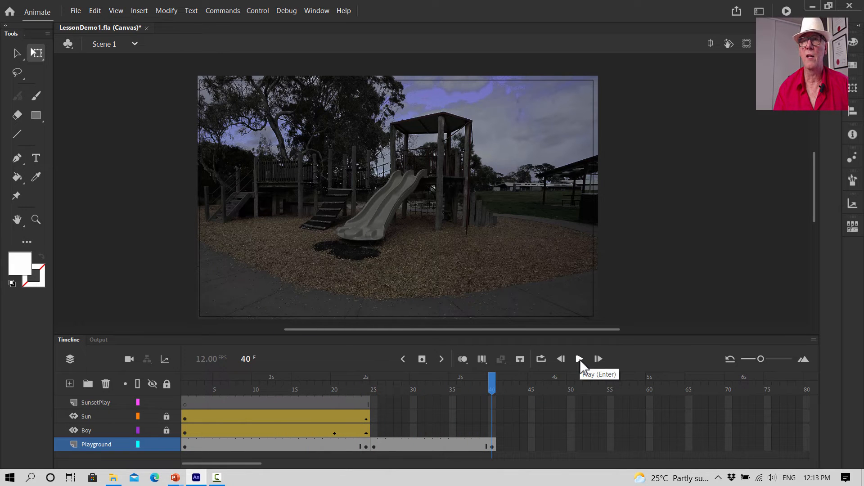
Save the LessonDemo1.fla animation document.
click(75, 10)
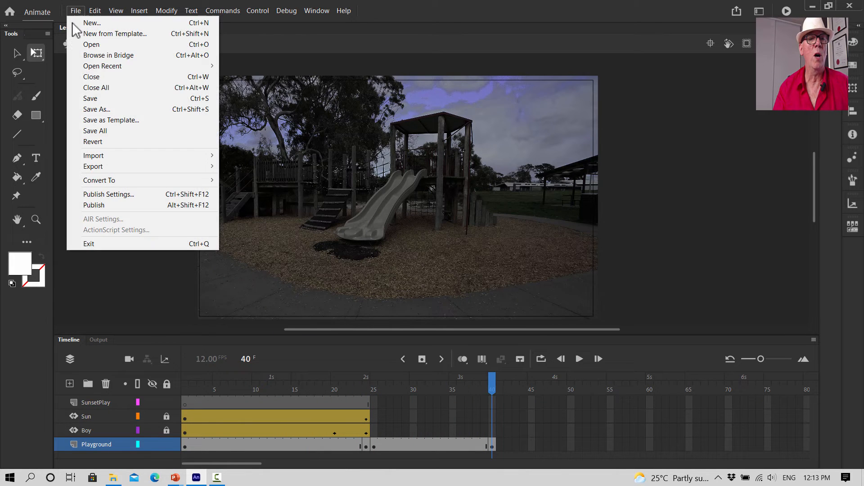
click(90, 98)
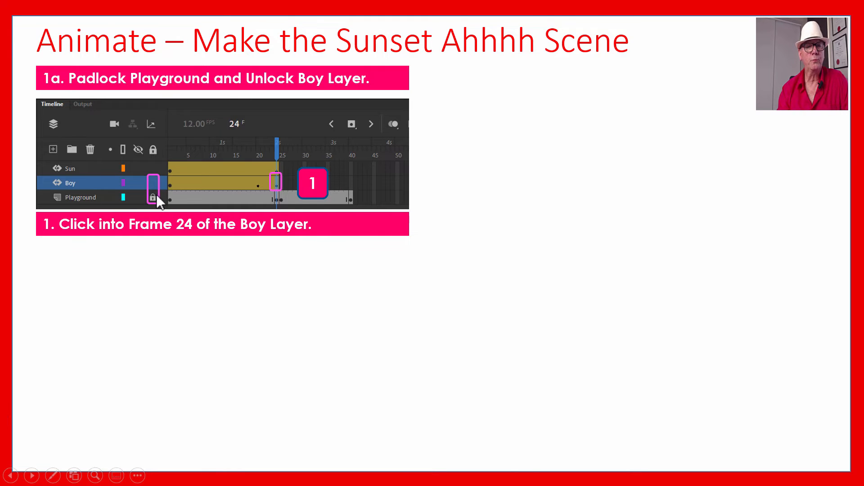
click(279, 185)
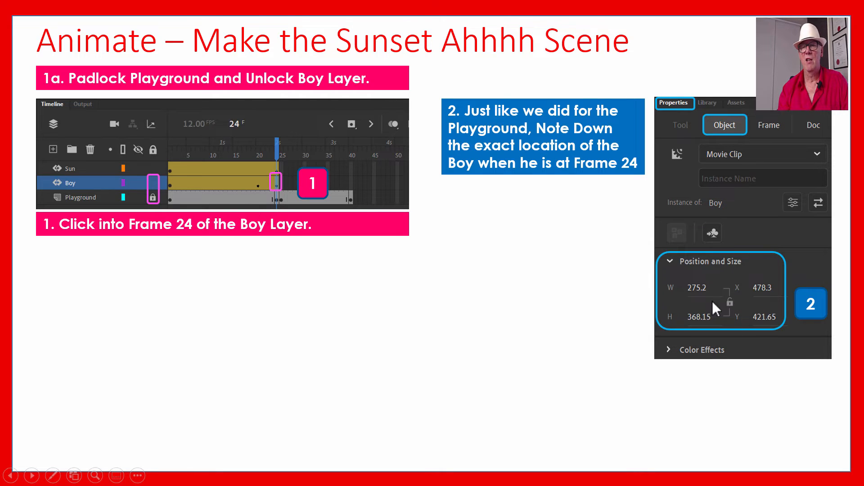
click(471, 254)
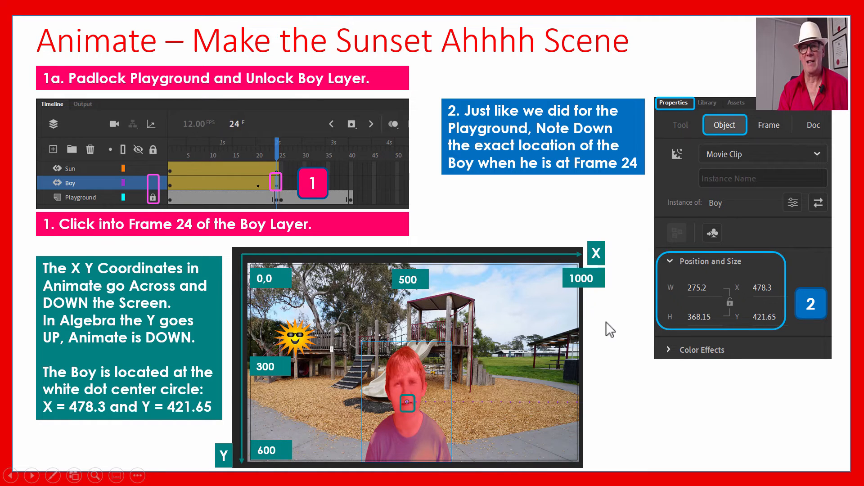
click(619, 320)
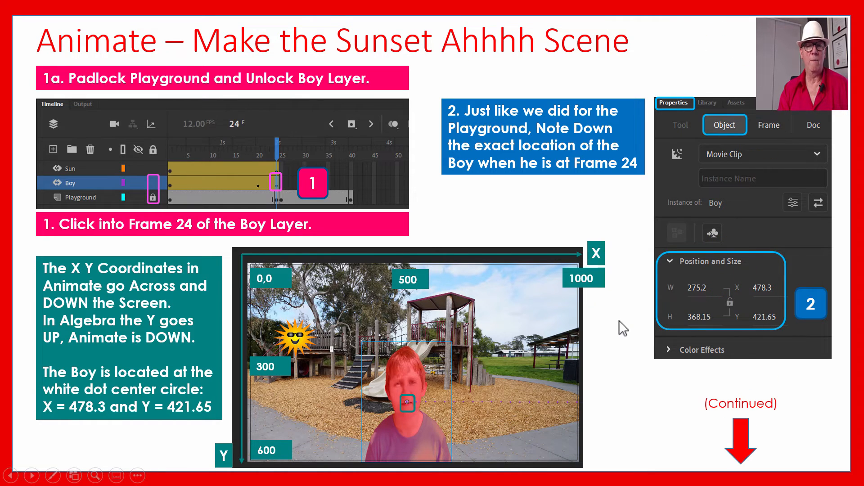
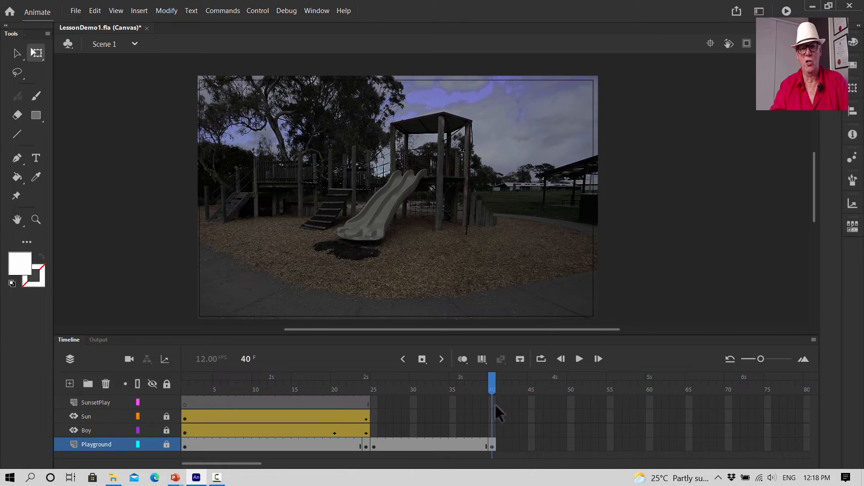
Rename the SunsetPlay layer to Sunset_Ahh.
double_click(103, 404)
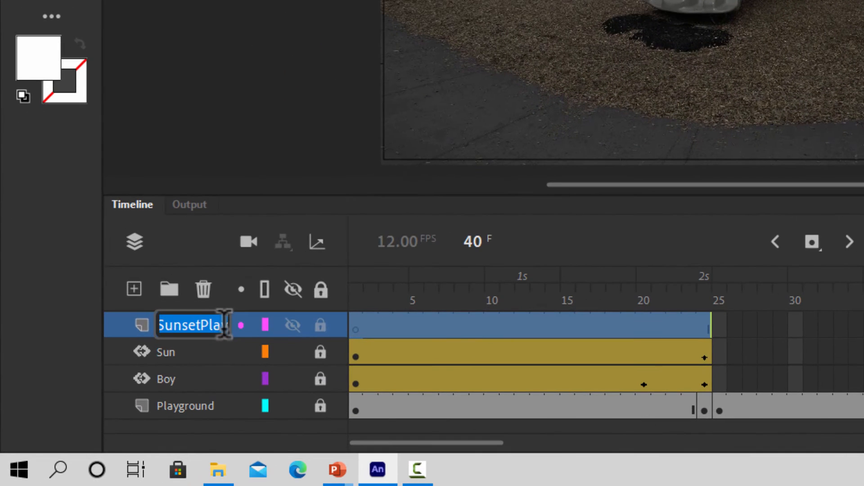
click(116, 401)
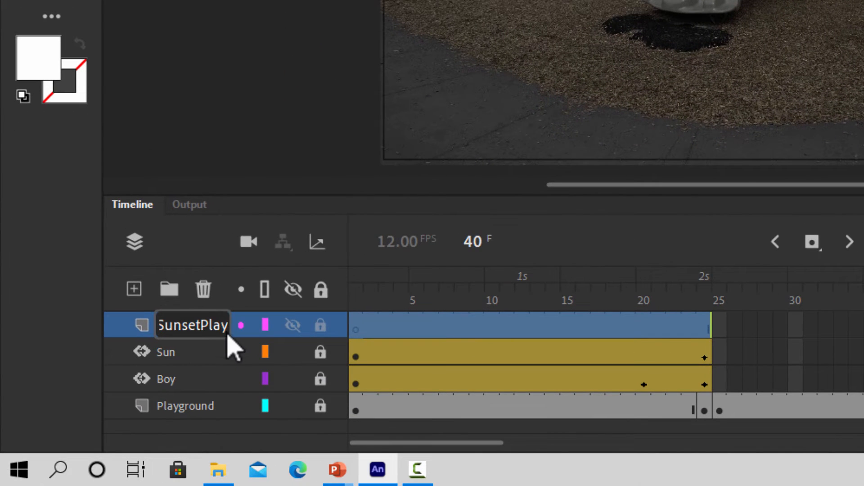
key(BackSpace)
key(BackSpace)
key(BackSpace)
key(BackSpace)
key(BackSpace)
key(BackSpace)
key(BackSpace)
key(BackSpace)
key(BackSpace)
key(BackSpace)
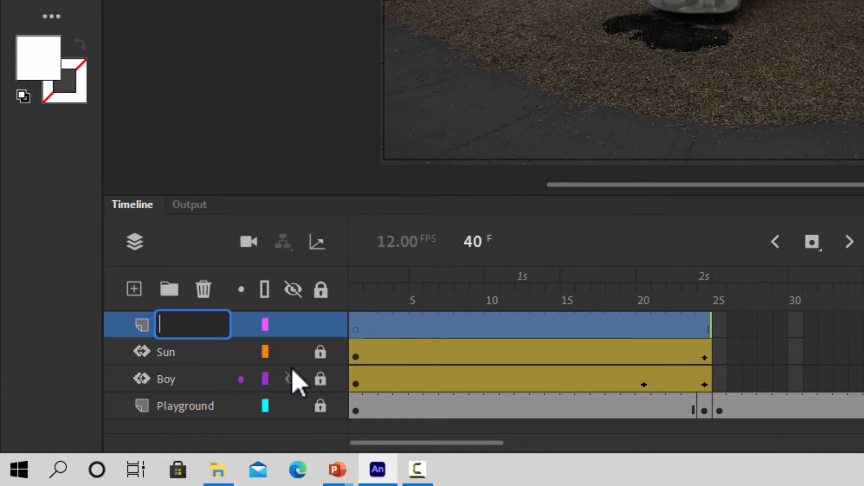
text(Sunset)
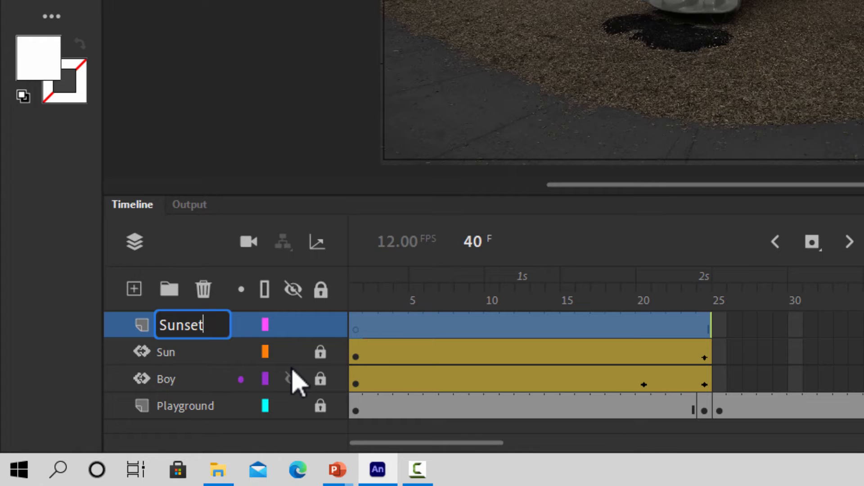
text( Ahh)
key(Return)
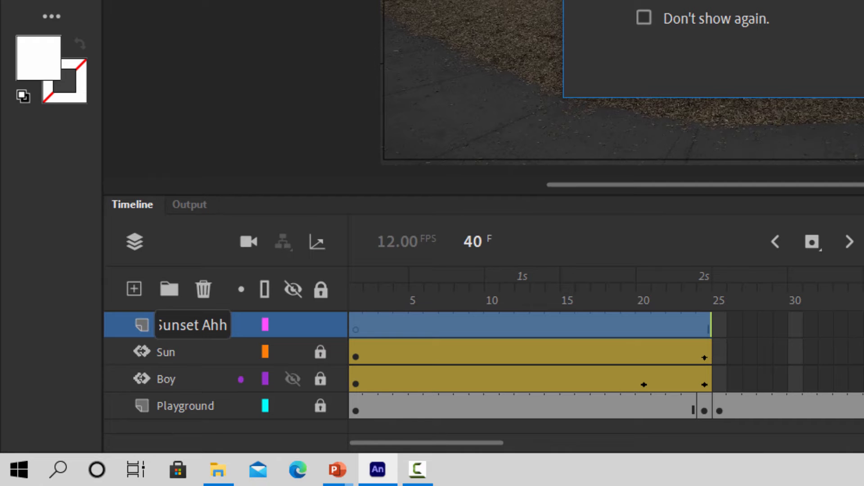
key(Return)
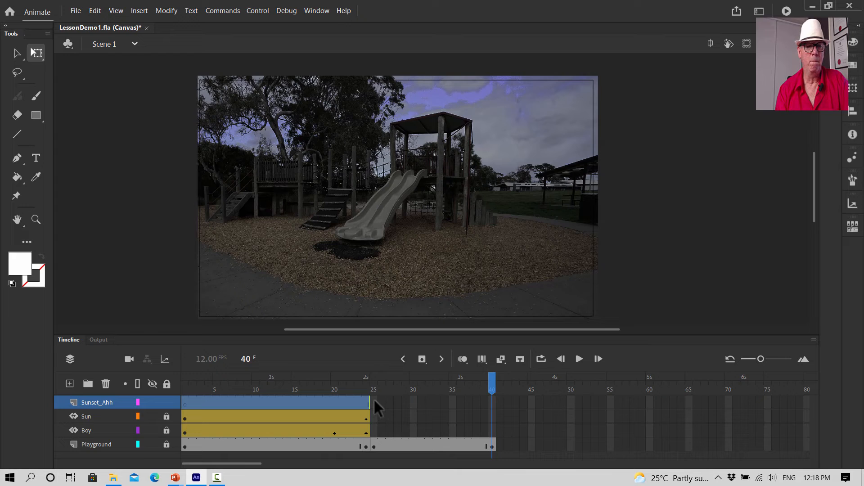
Rename the layer above Sun to Sunset_Boy.
double_click(99, 402)
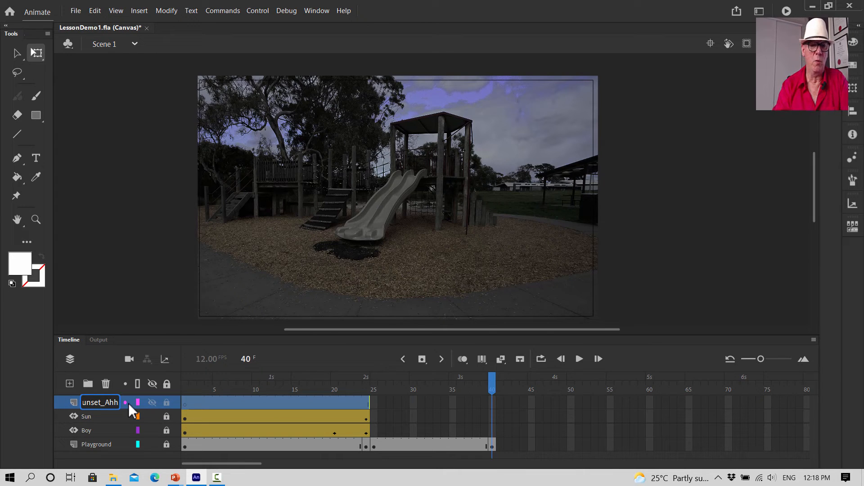
key(BackSpace)
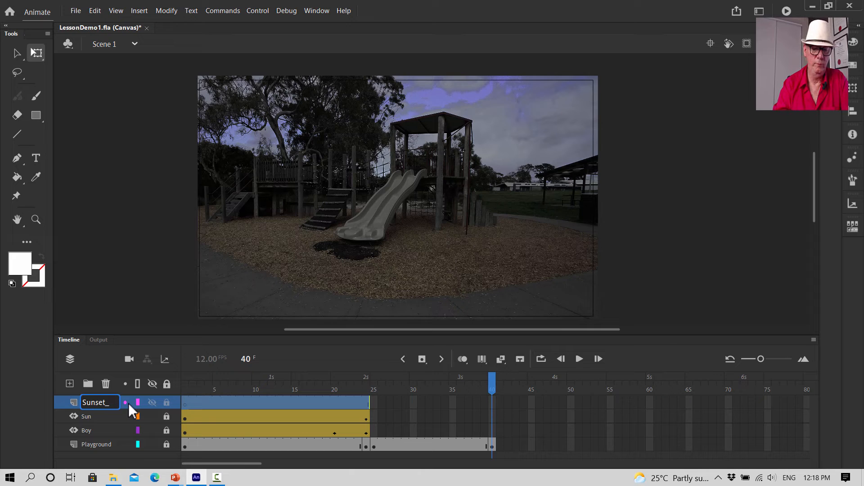
text(Boy)
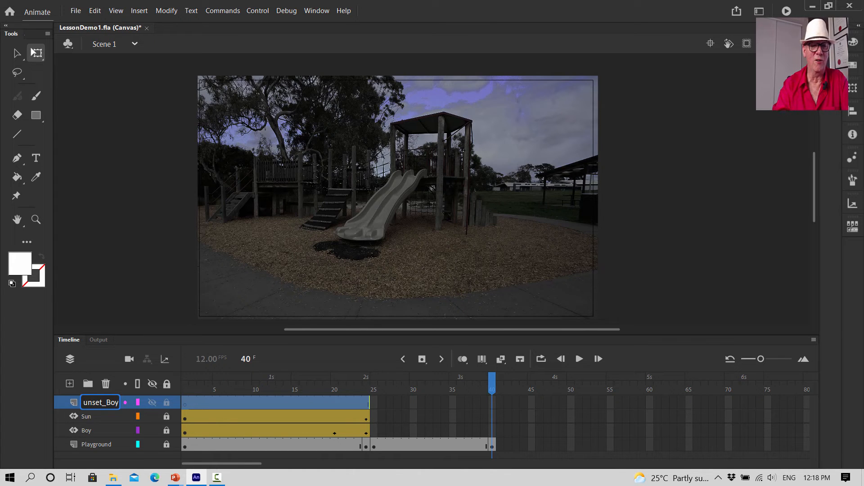
key(Return)
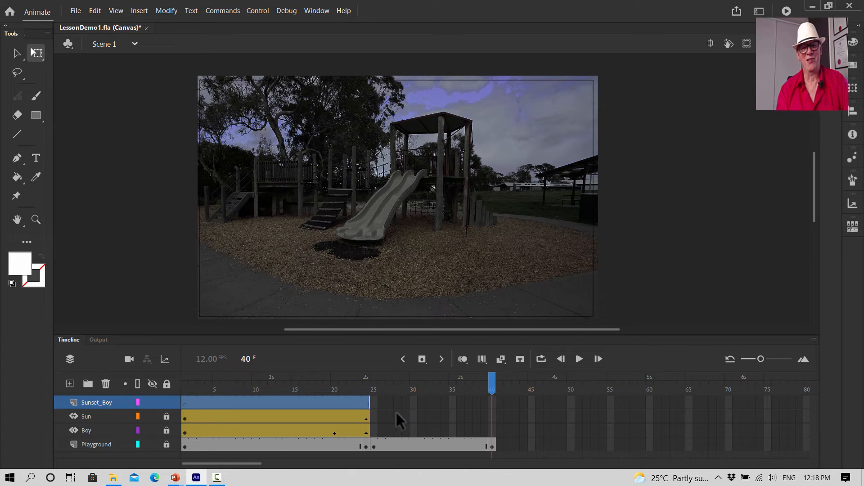
Insert a blank keyframe at frame 25 of the Sunset_Boy layer and keep that frame selected.
click(373, 402)
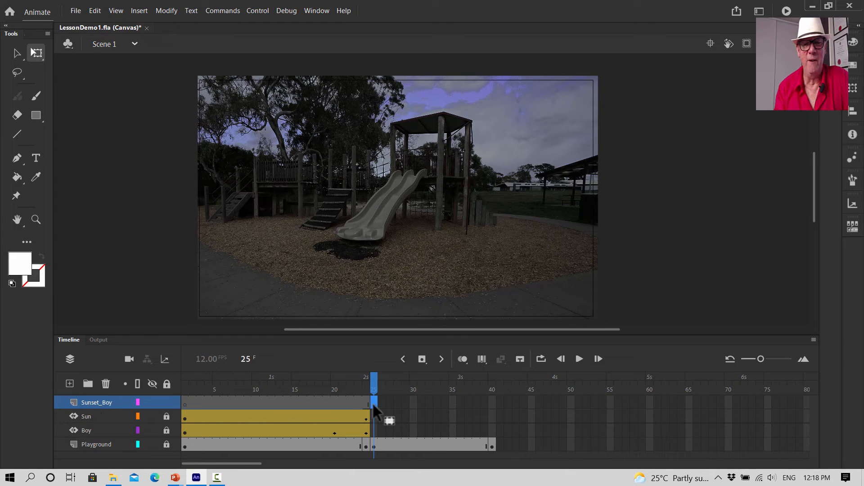
right_click(374, 405)
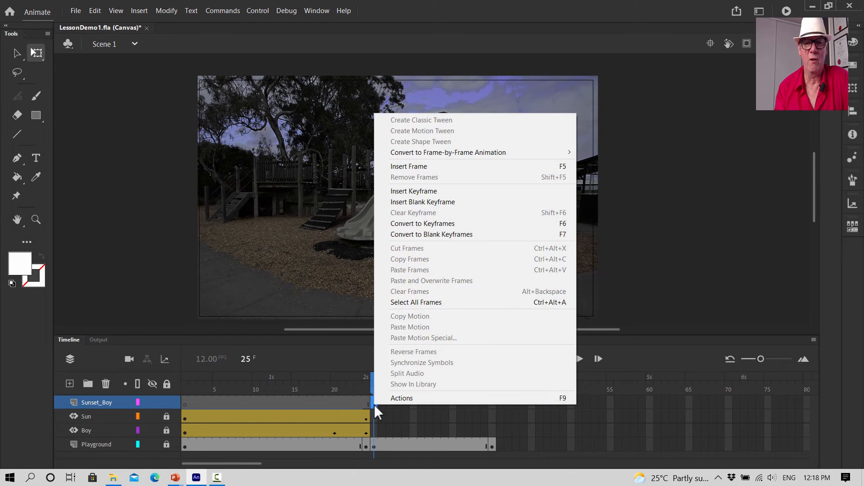
click(426, 203)
key(v)
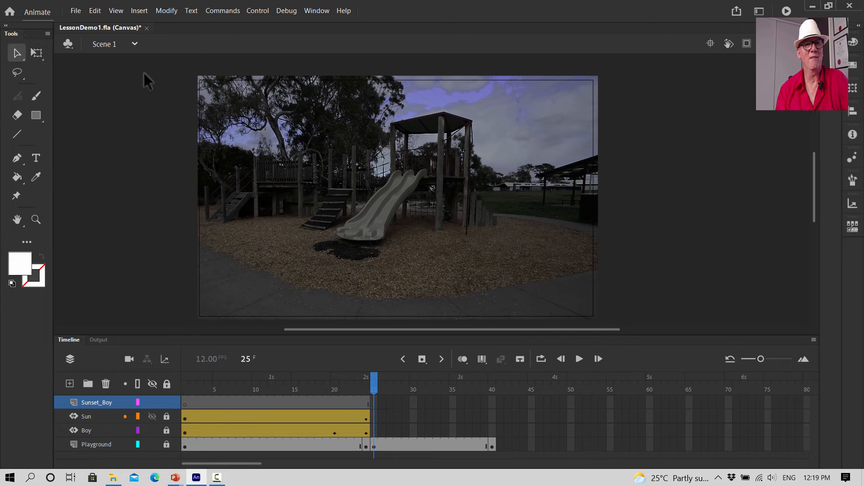
right_click(373, 404)
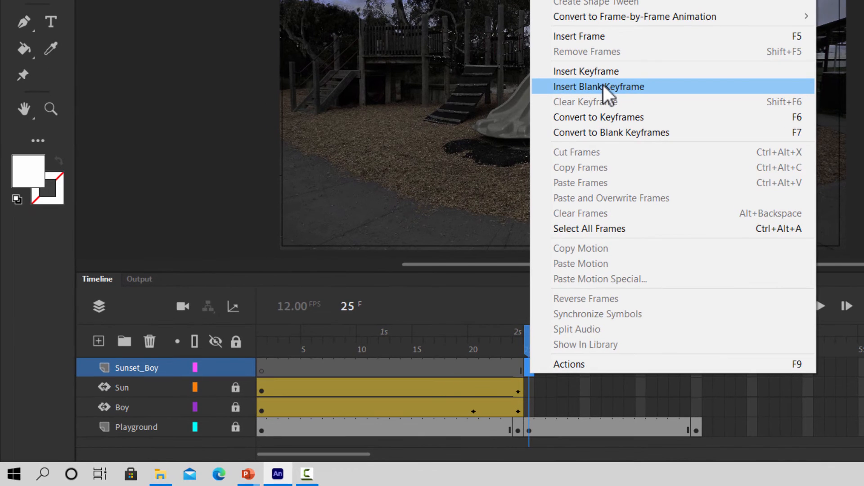
click(463, 180)
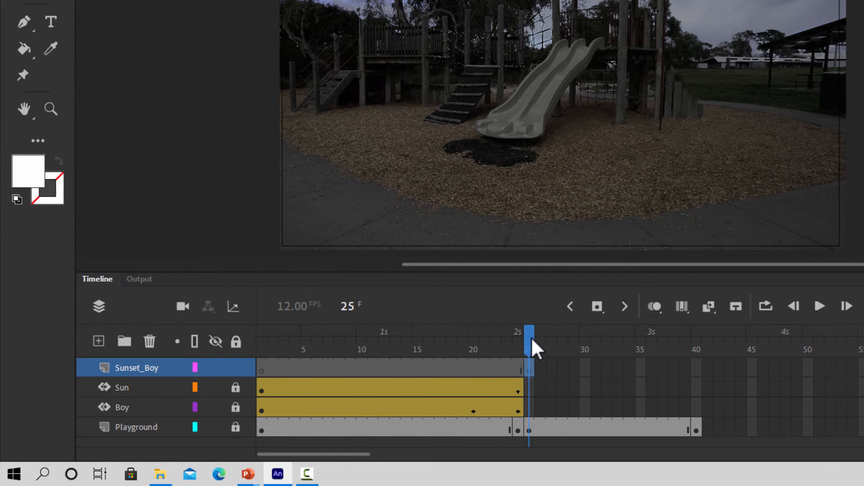
click(539, 355)
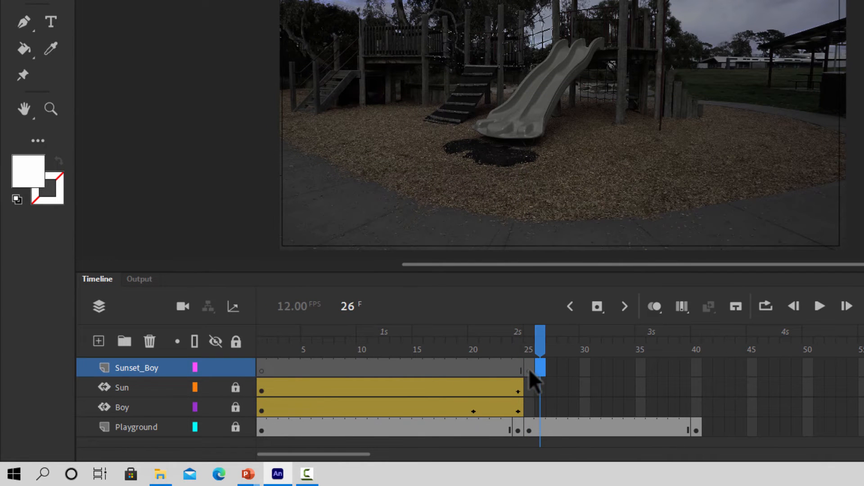
click(527, 367)
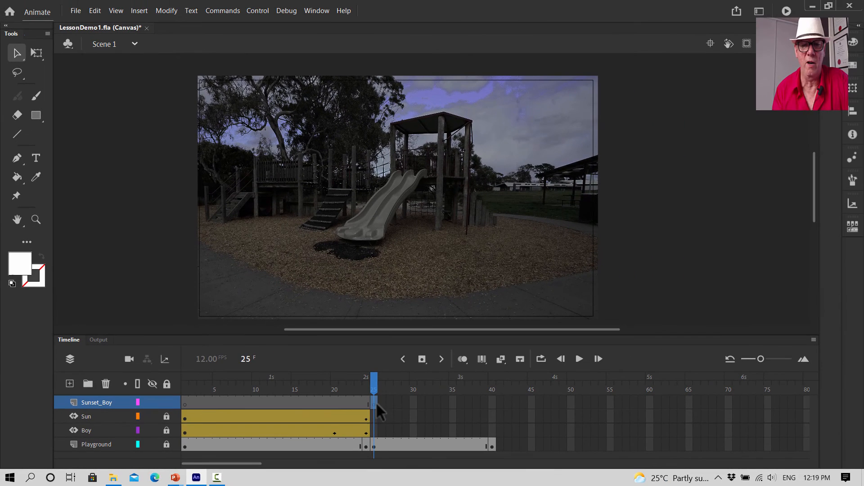
right_click(375, 405)
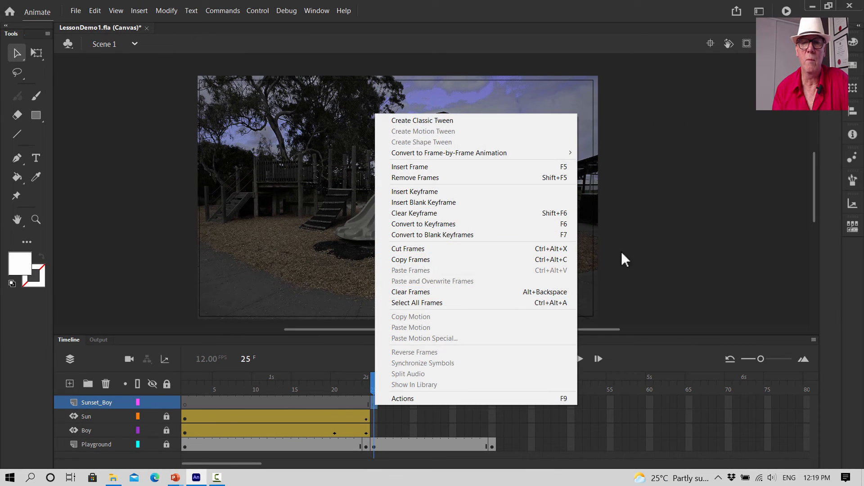
click(649, 254)
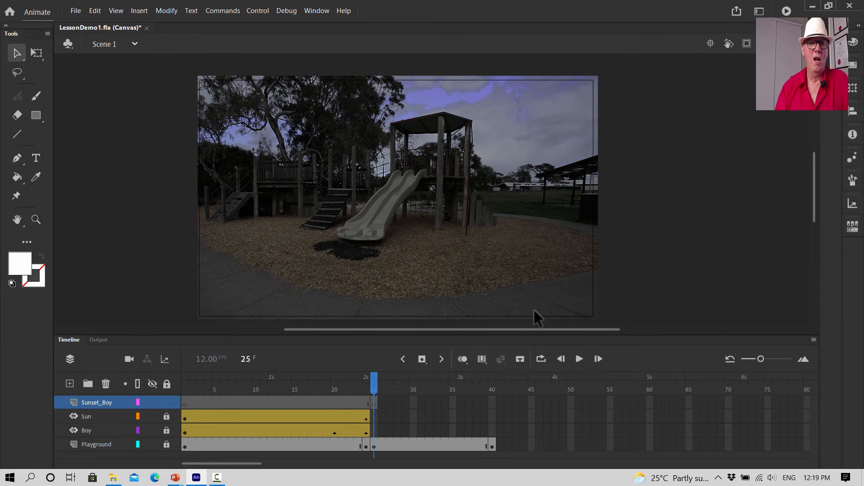
click(76, 11)
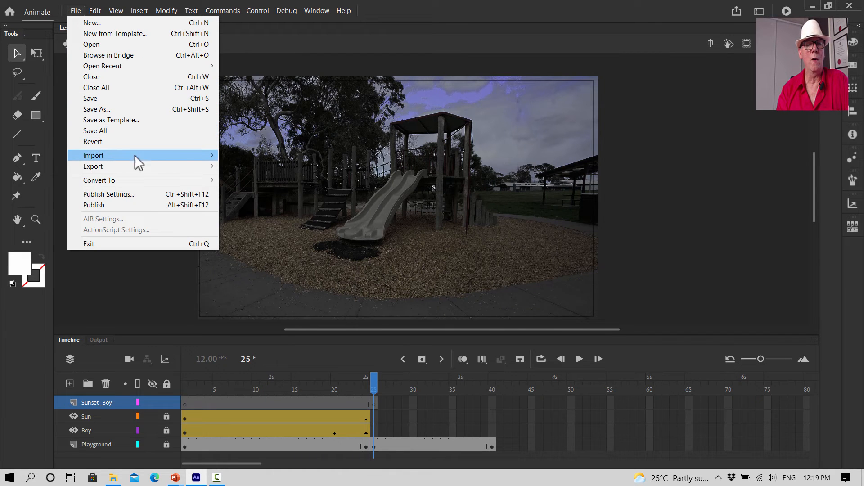
mouse_move(135, 156)
click(712, 160)
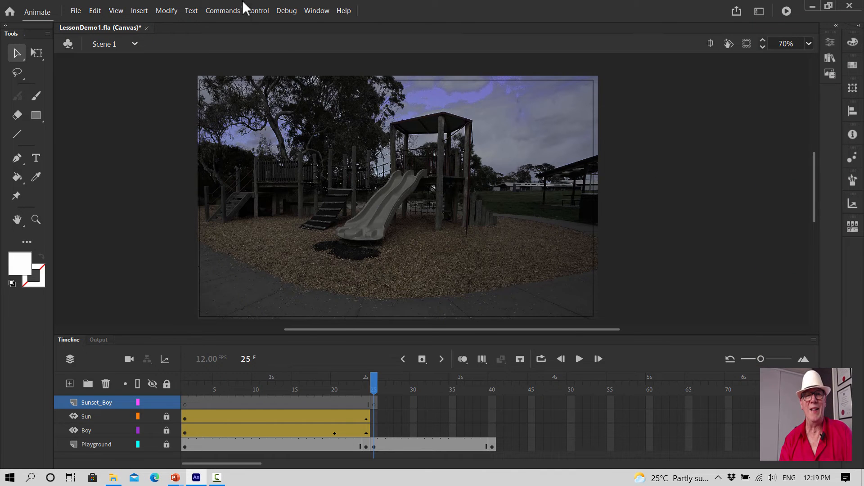
Open the document's Library and preview the sun, playground and KidPNG.png items to find the boy.
click(312, 16)
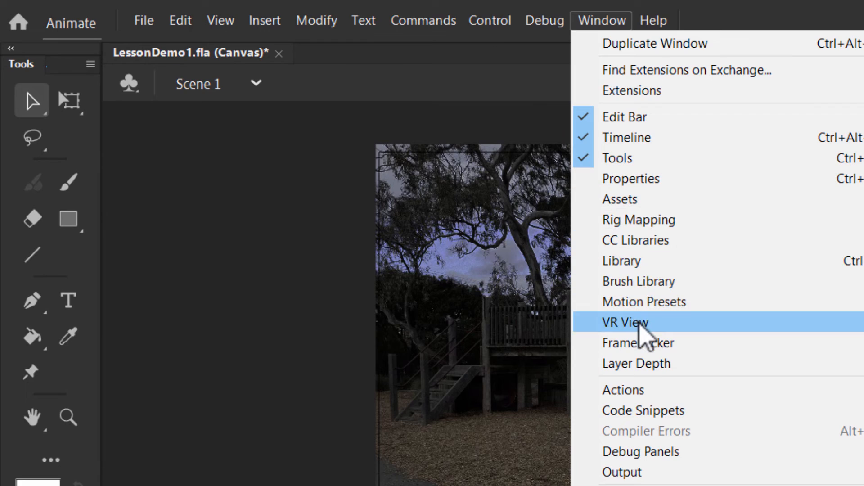
click(629, 263)
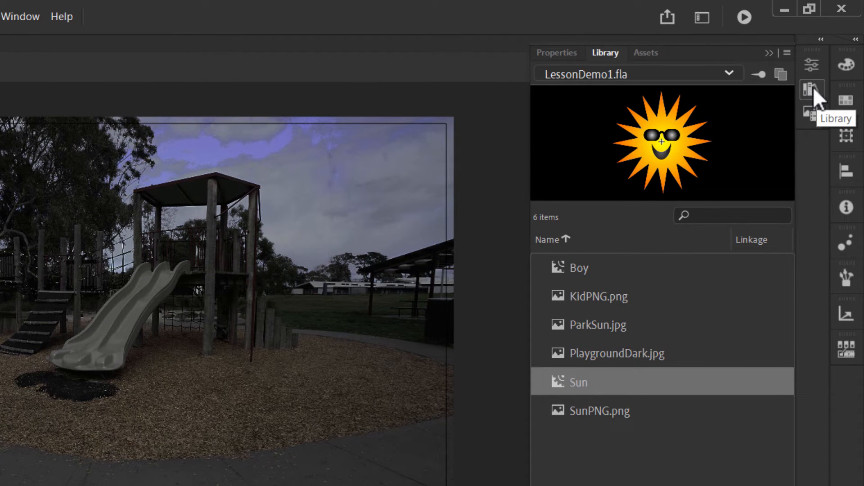
click(593, 386)
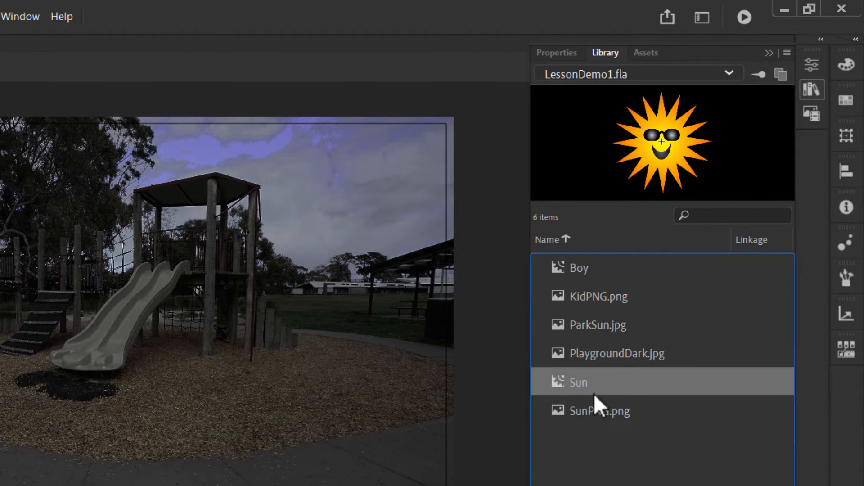
click(593, 413)
click(584, 385)
click(593, 354)
click(584, 320)
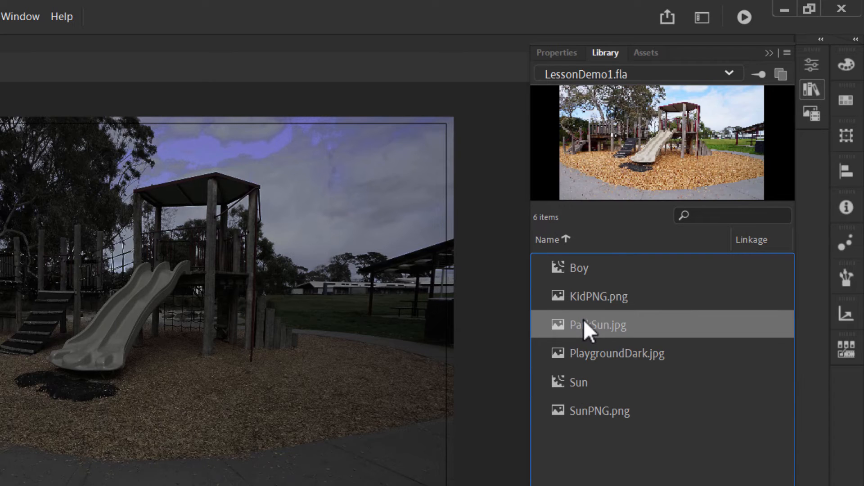
click(585, 297)
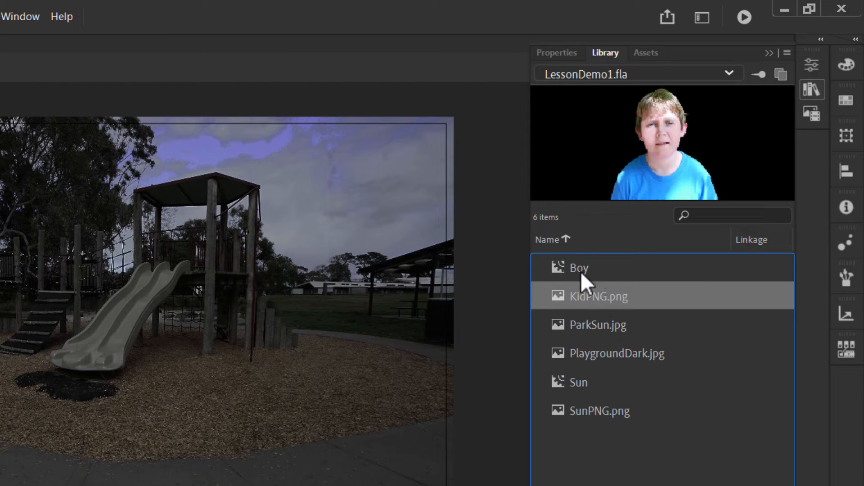
Place the Boy symbol from the Library in frame 25 of Sunset_Boy and lower it to the bottom edge of the stage.
click(566, 270)
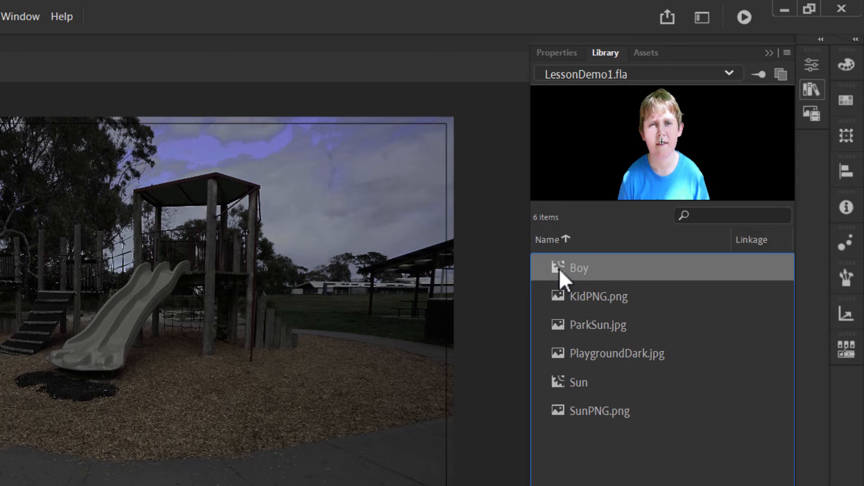
drag(559, 268, 125, 370)
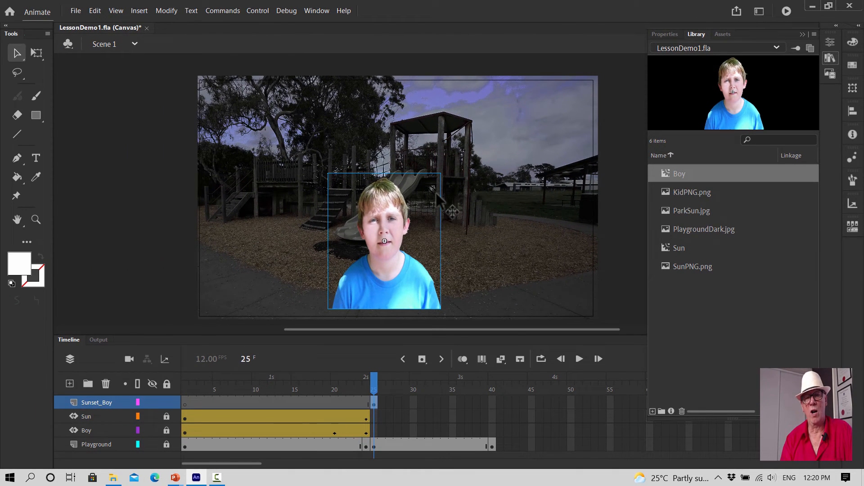
mouse_move(394, 218)
mouse_down()
mouse_move(413, 256)
mouse_move(396, 231)
mouse_up()
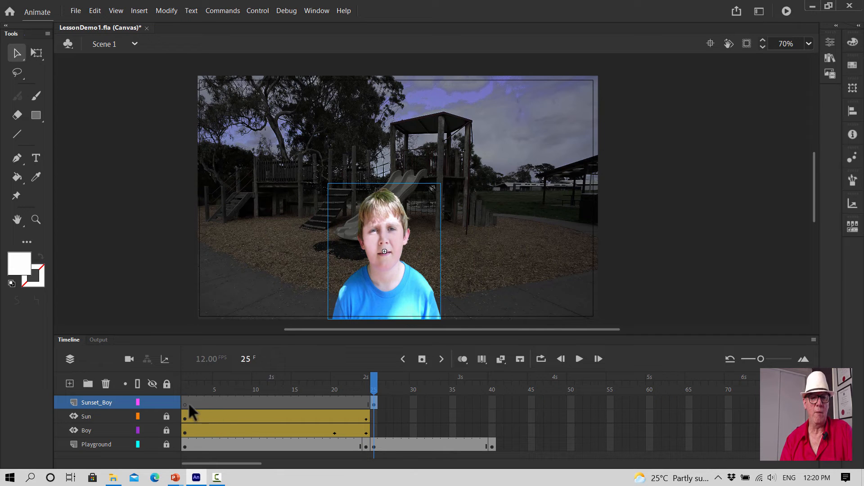
Unlock the Boy layer and display the position and size properties of the boy at frame 24.
click(183, 430)
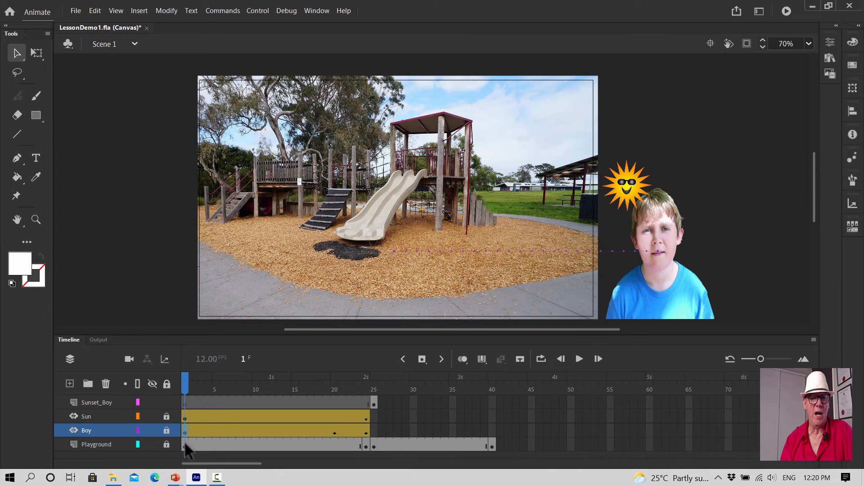
click(166, 430)
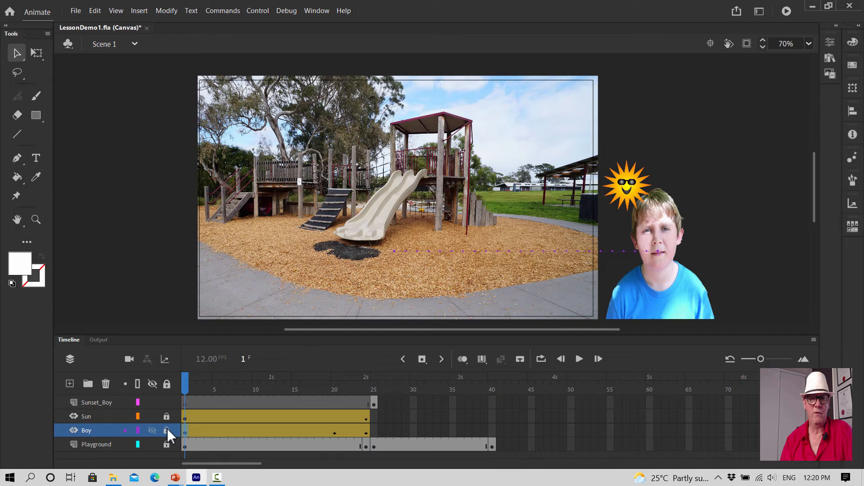
click(830, 42)
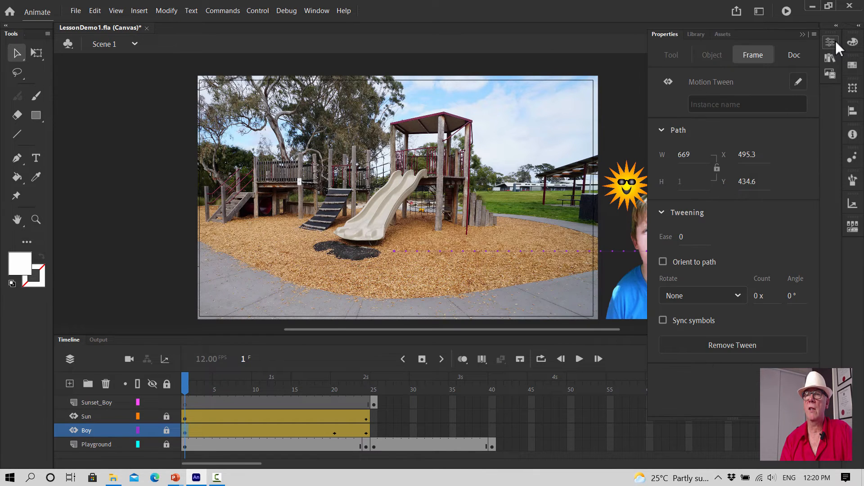
click(641, 232)
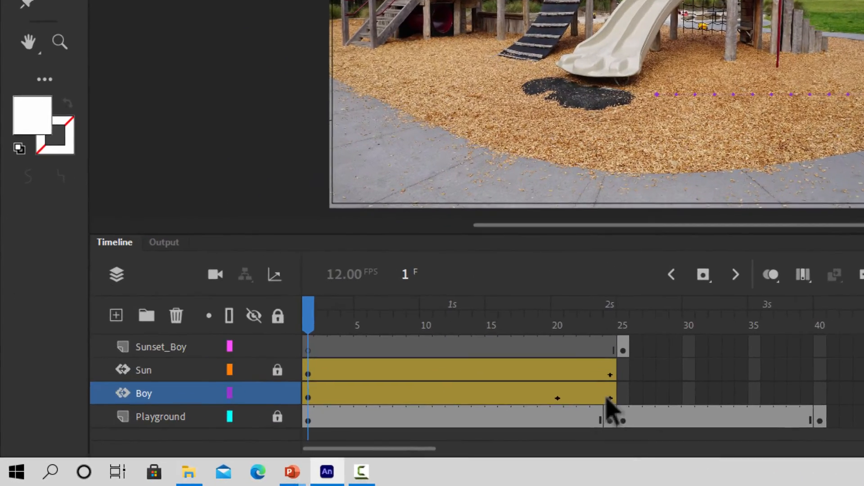
click(367, 433)
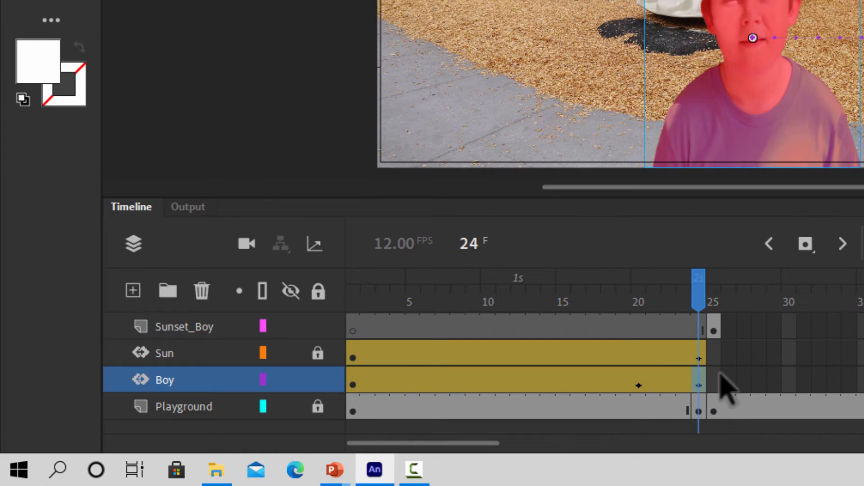
click(568, 88)
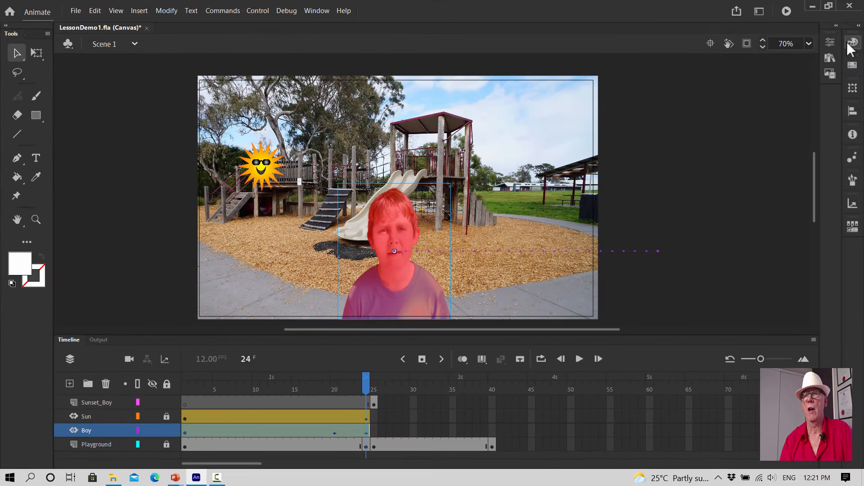
click(830, 42)
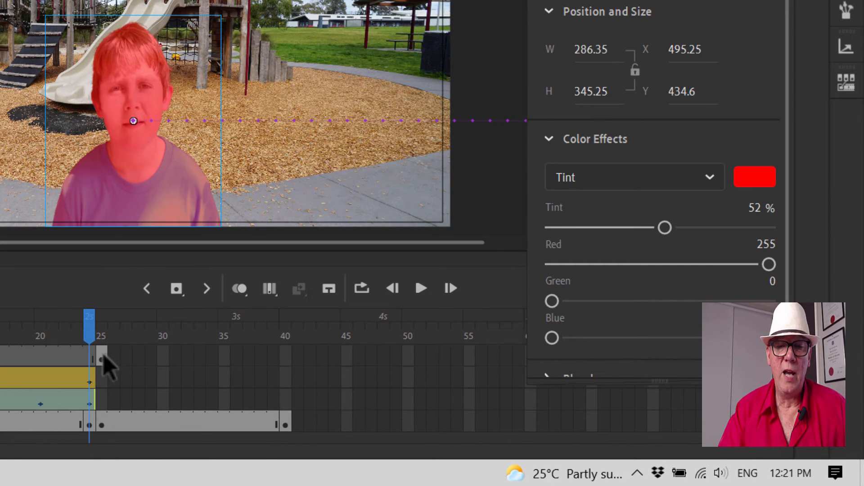
Select the boy at frame 25 of Sunset_Boy and set his X position to 495.35.
drag(103, 358, 109, 356)
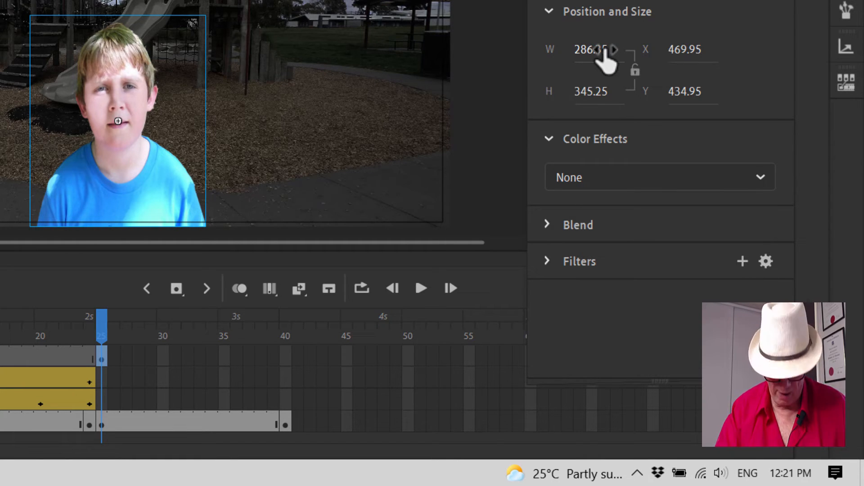
click(602, 90)
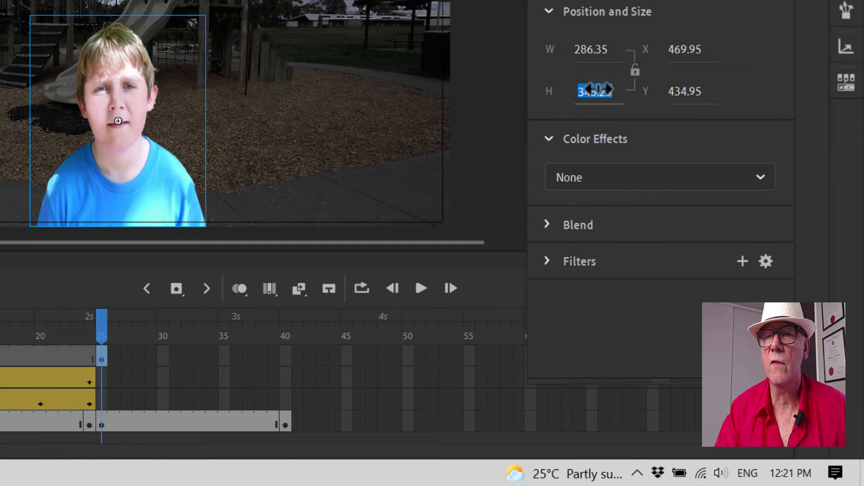
click(682, 57)
click(682, 54)
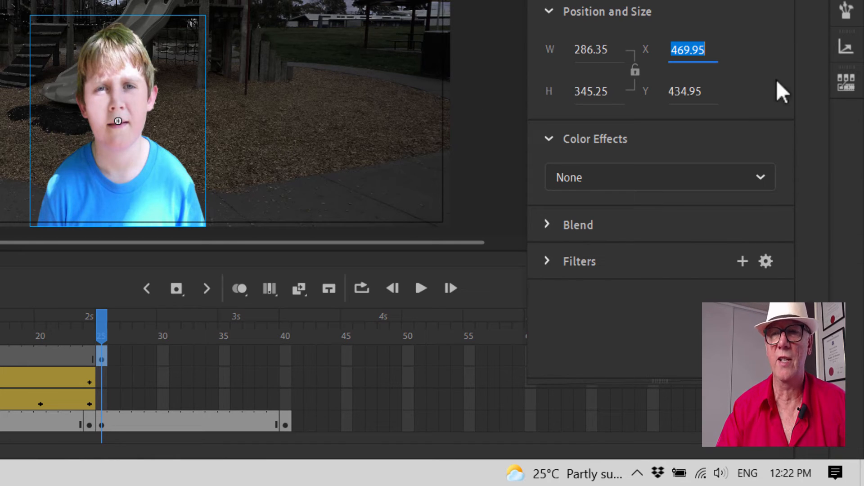
click(700, 50)
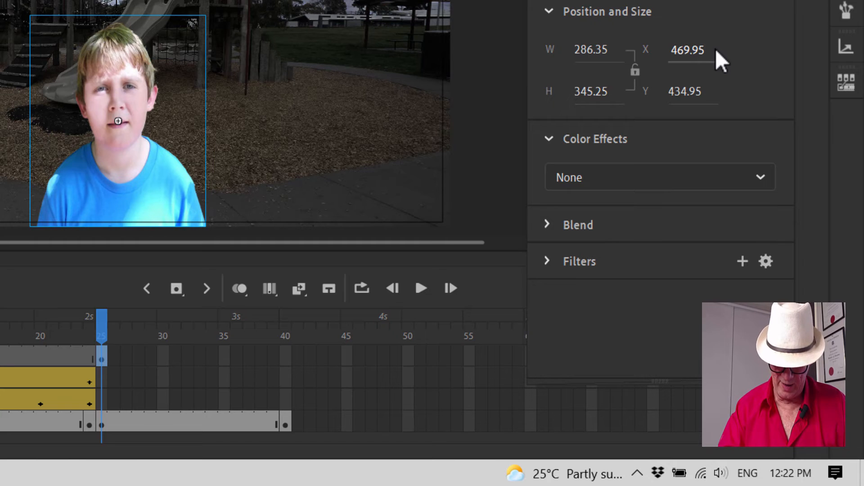
click(691, 50)
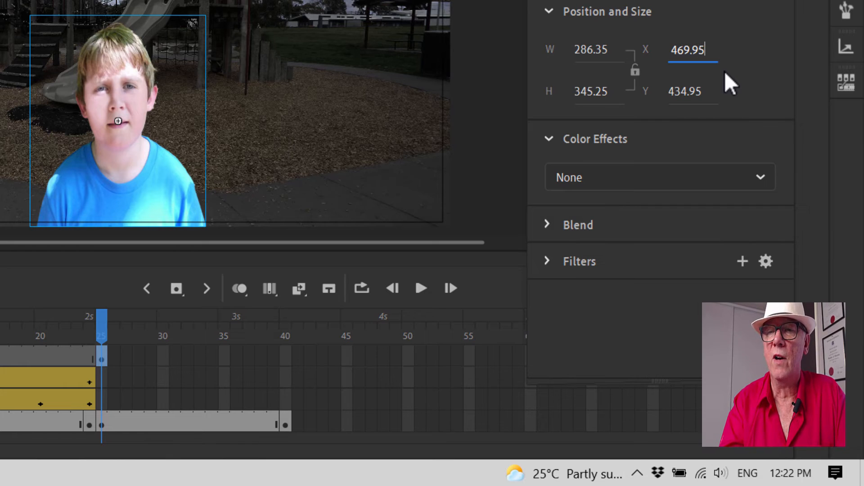
key(BackSpace)
key(BackSpace)
key(BackSpace)
key(BackSpace)
key(BackSpace)
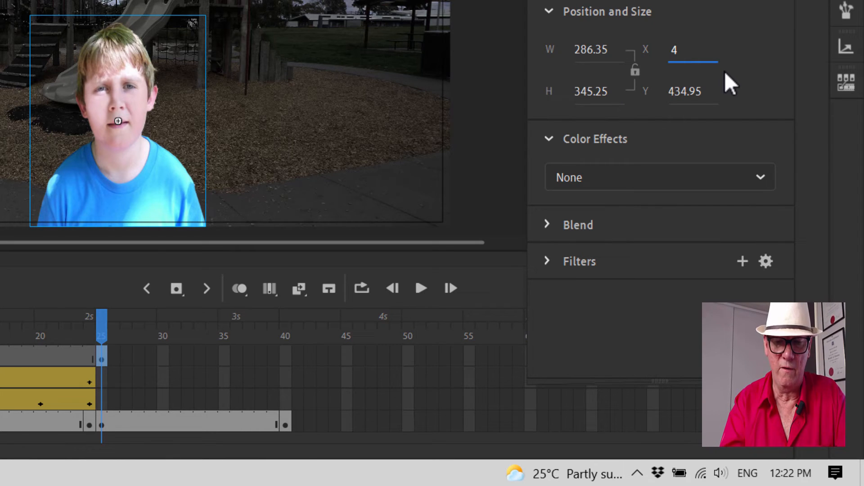
text(95)
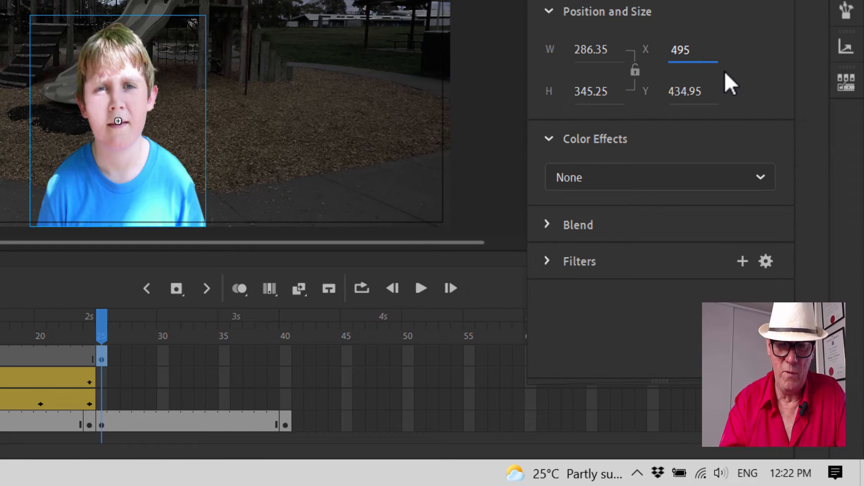
text(.35)
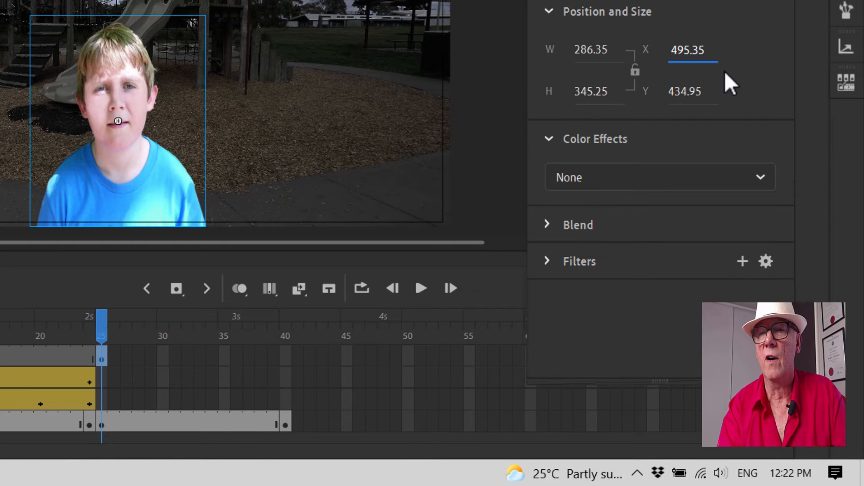
Set the Y position of the boy in frame 25 of Sunset_Boy to 434.6.
click(693, 90)
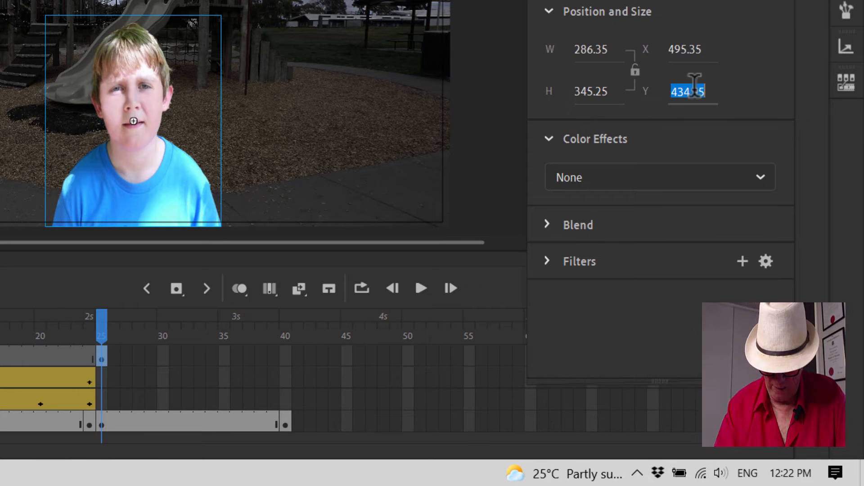
click(711, 87)
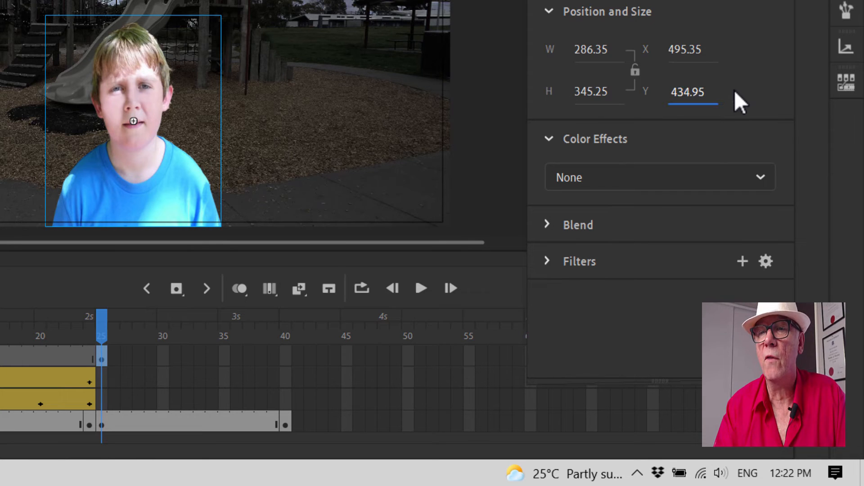
key(BackSpace)
key(BackSpace)
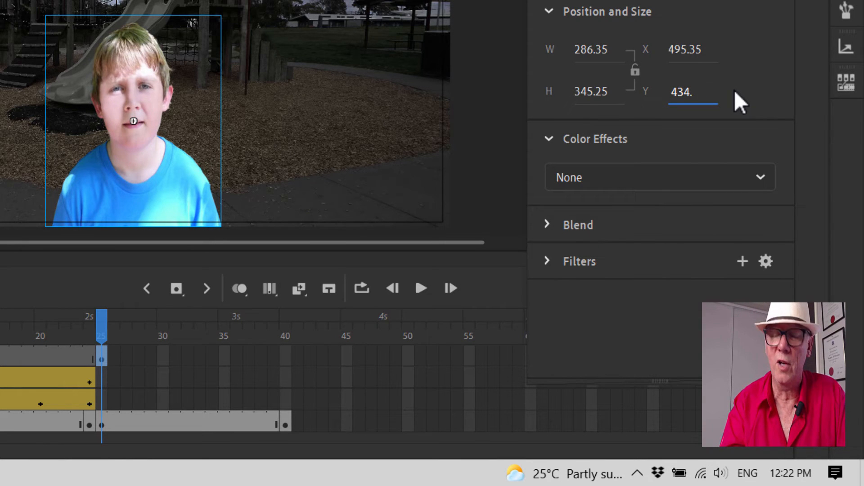
text(6)
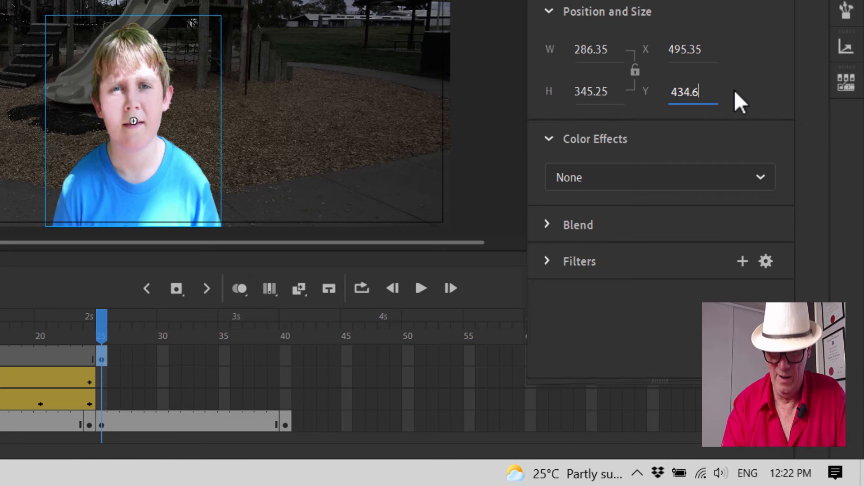
key(Return)
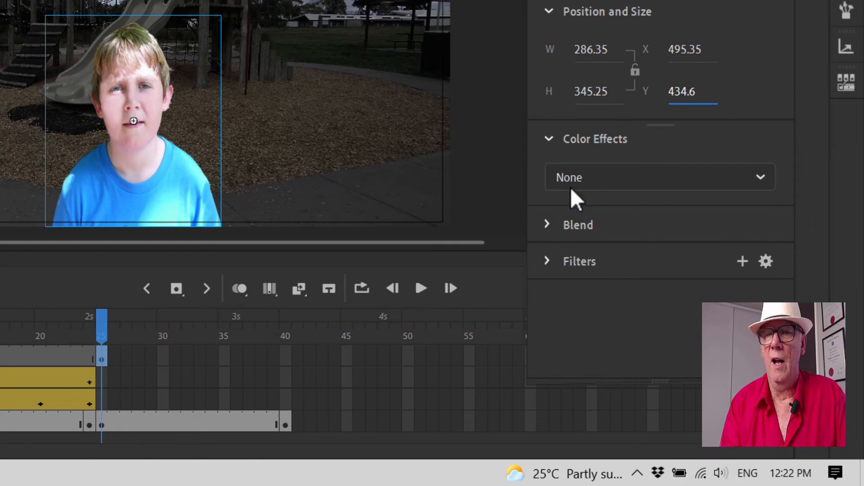
Switch repeatedly between frames 24 and 25 to compare the boy's position across the scene change.
click(92, 358)
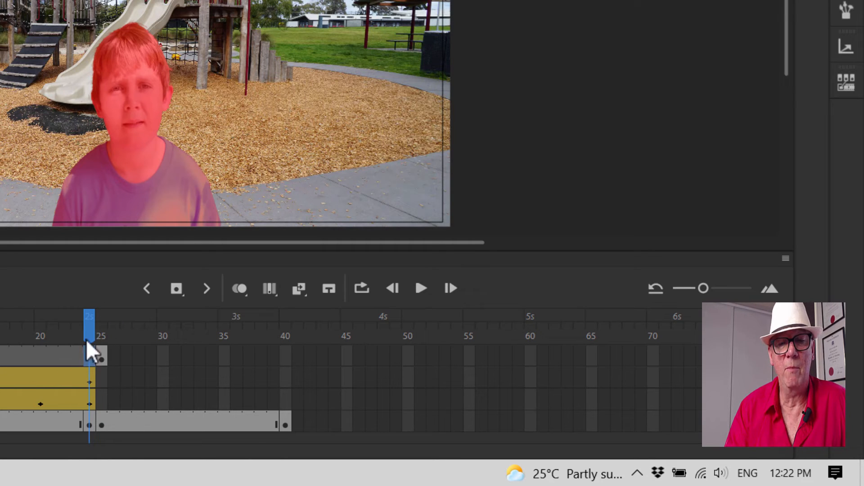
click(101, 360)
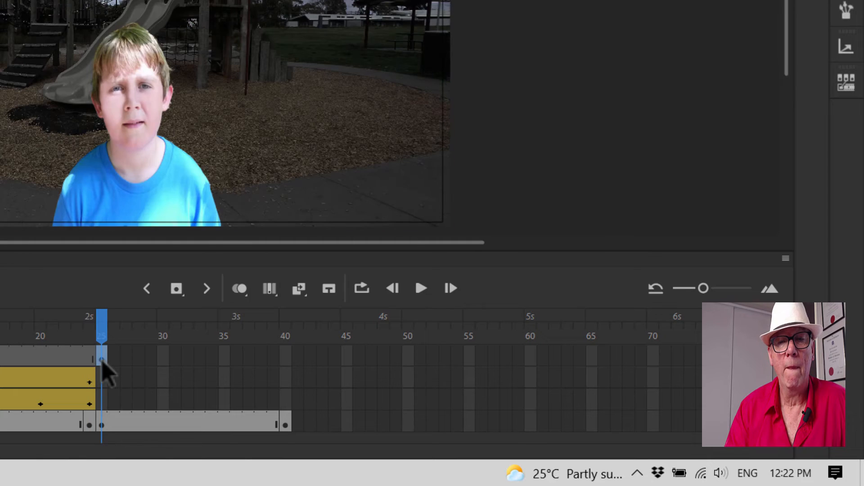
click(92, 357)
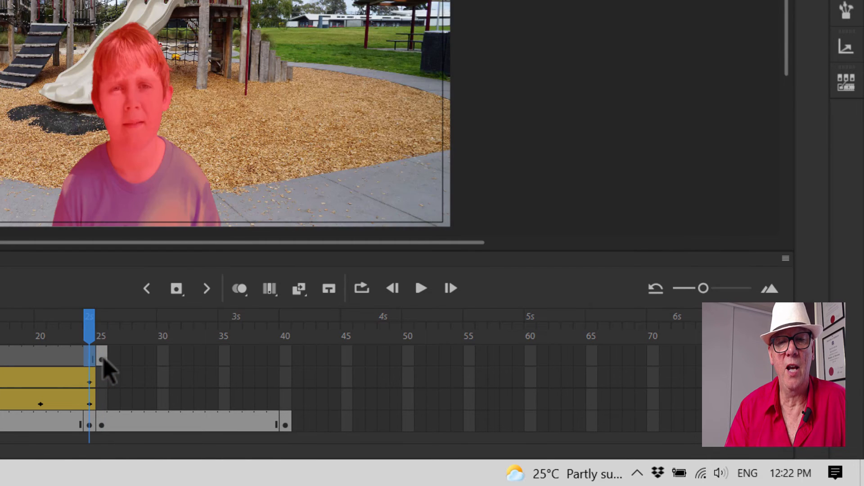
click(102, 360)
click(93, 357)
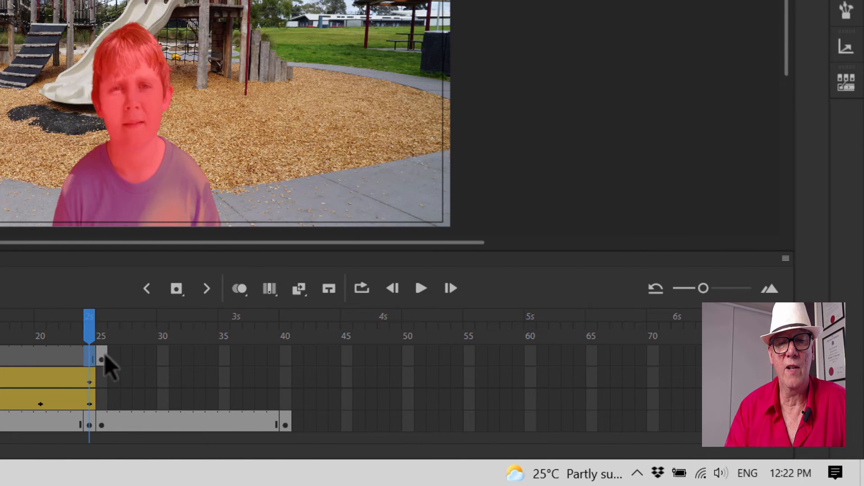
click(104, 358)
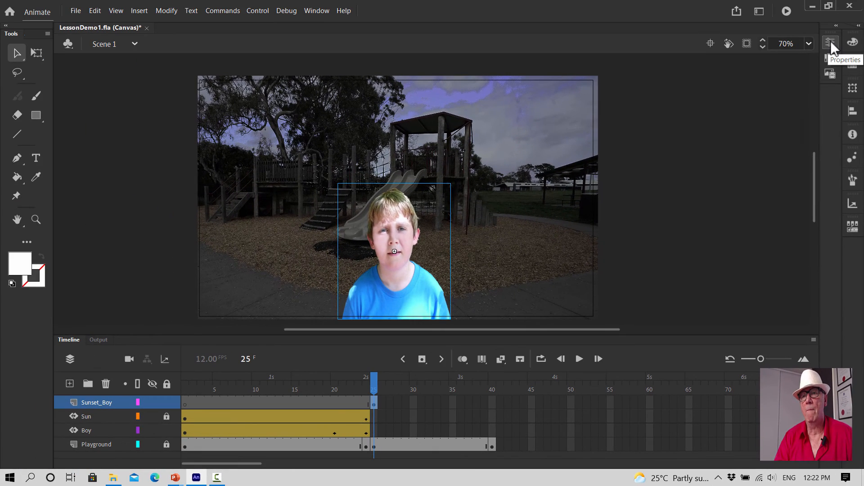
Apply a red Tint color effect of 65% to the boy in frame 25 of Sunset_Boy.
click(830, 44)
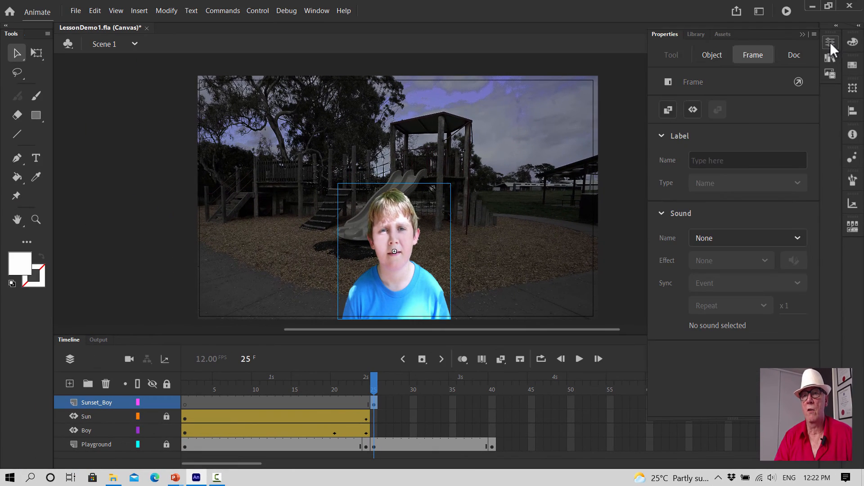
click(720, 53)
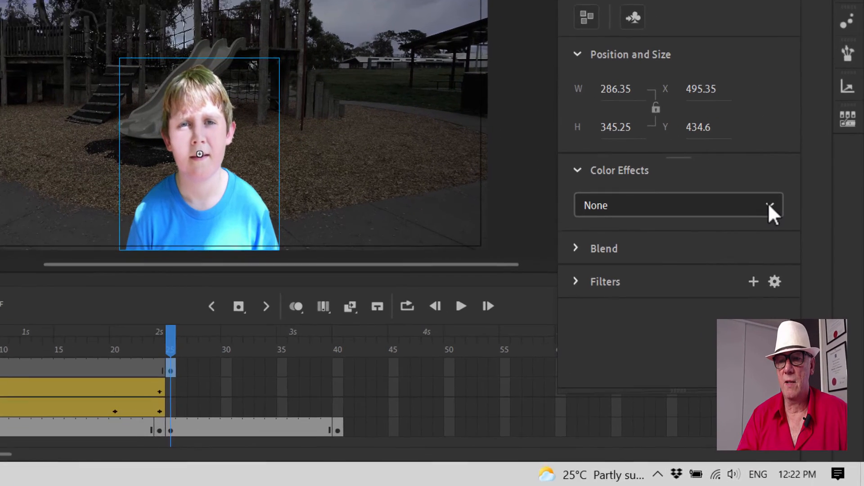
click(769, 205)
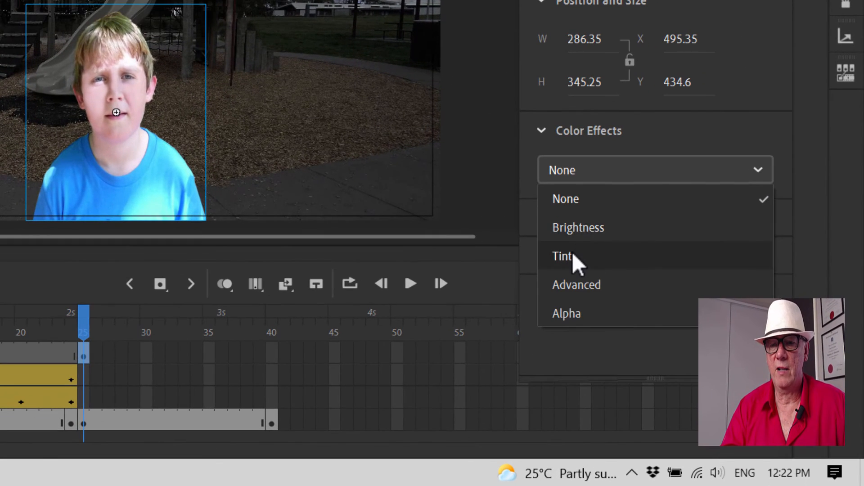
click(606, 282)
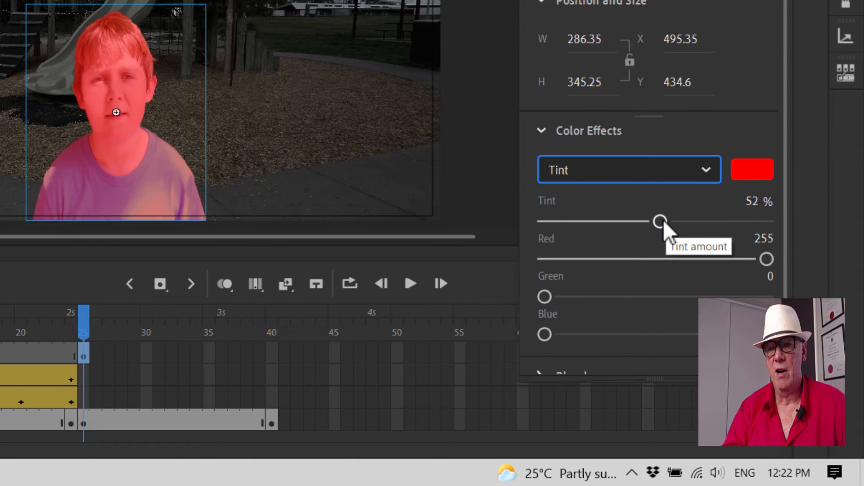
drag(663, 220, 693, 221)
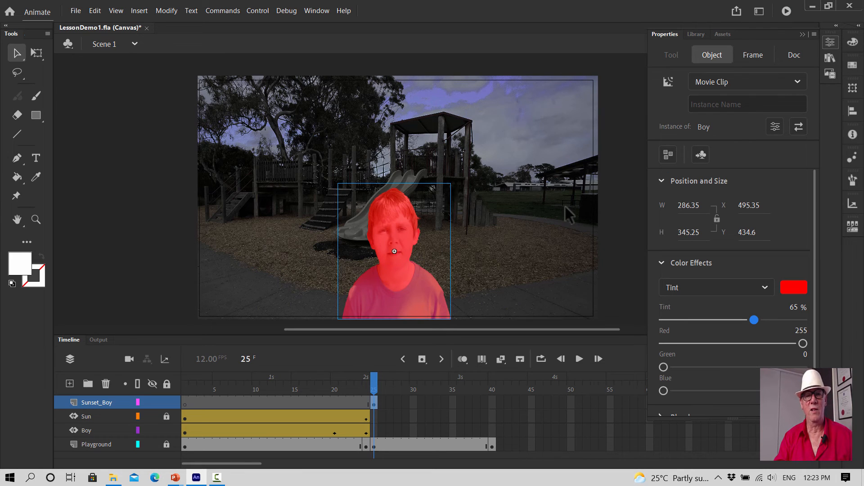
click(624, 225)
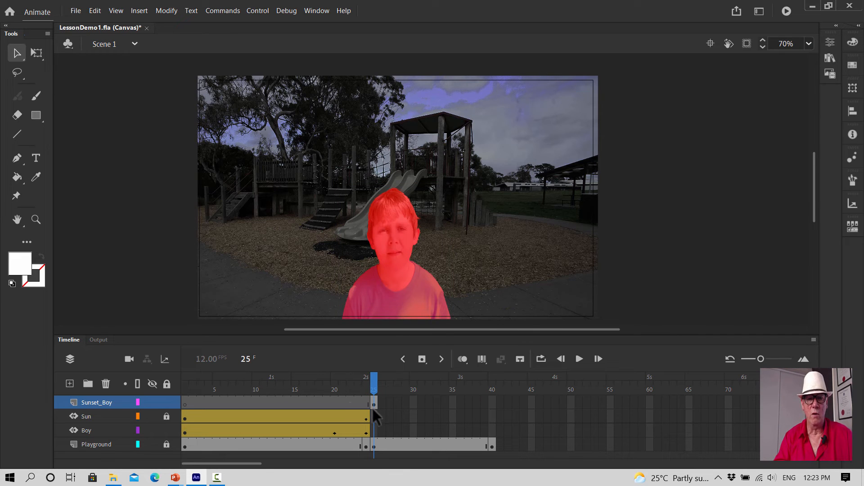
Insert a keyframe at frame 40 of the Sunset_Boy layer.
click(493, 398)
right_click(492, 399)
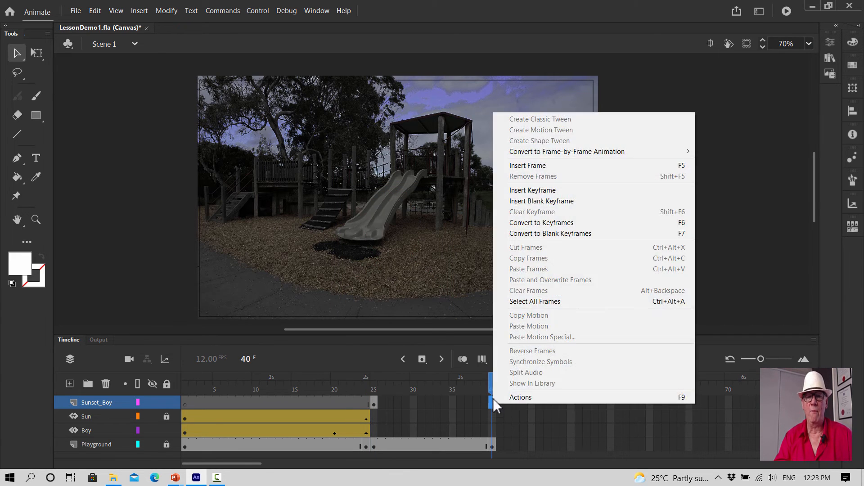
click(536, 190)
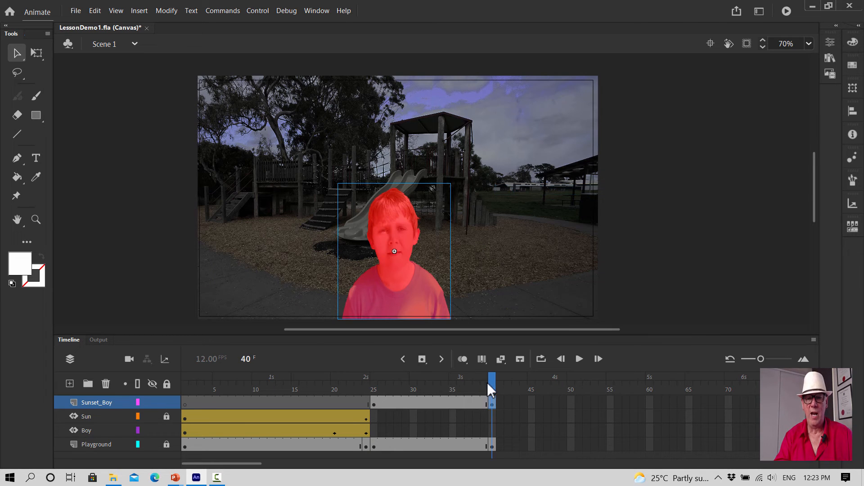
Return the playhead to frame 25 and add a new layer above Sunset_Boy.
drag(491, 382, 372, 366)
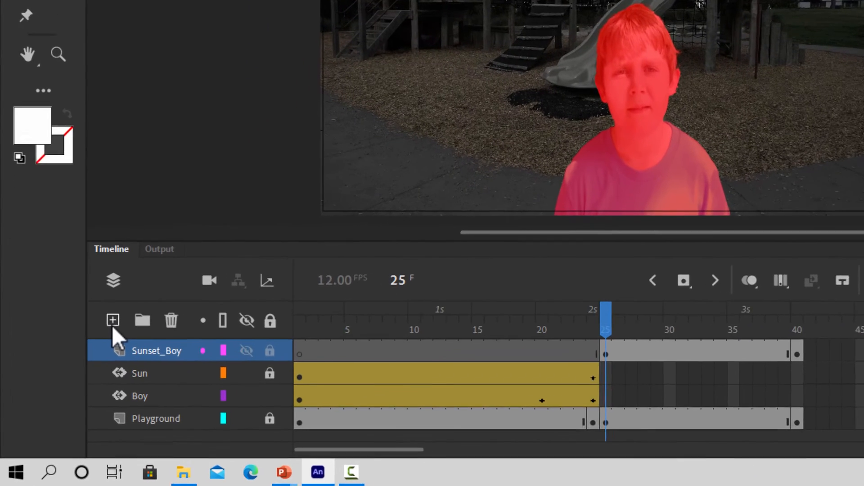
click(69, 384)
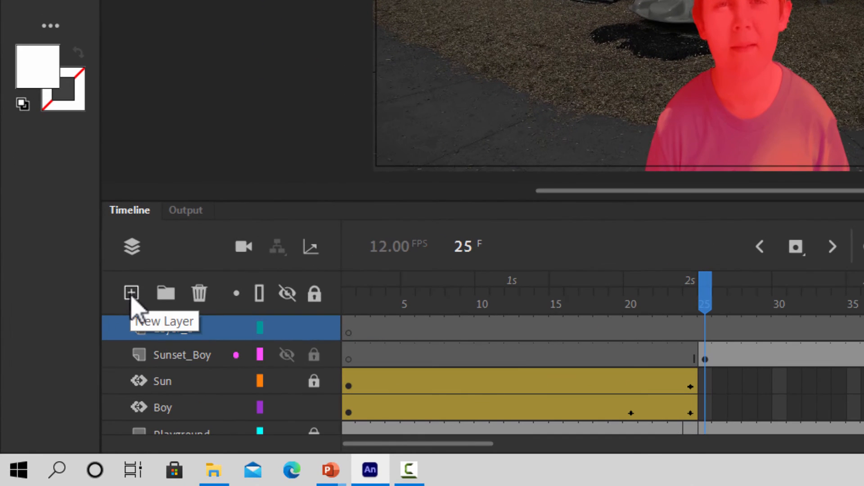
Rename the newly added layer above Sunset_Boy as Speach.
double_click(176, 330)
key(BackSpace)
text(Speach)
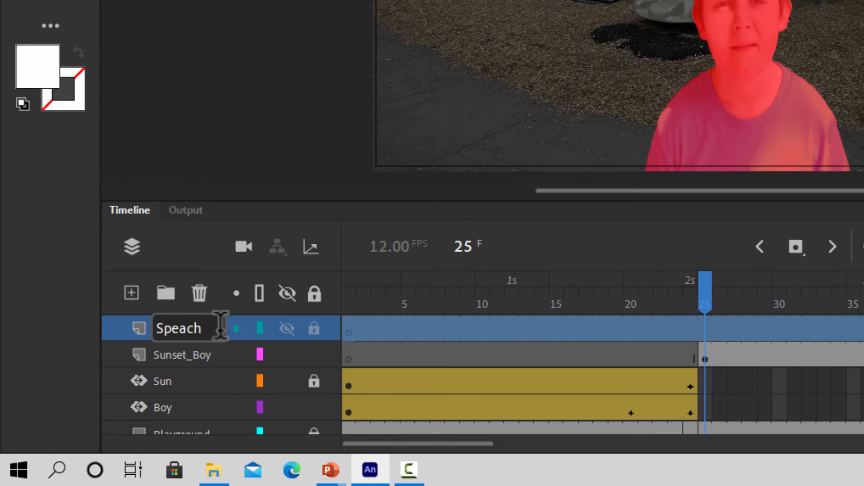
key(Return)
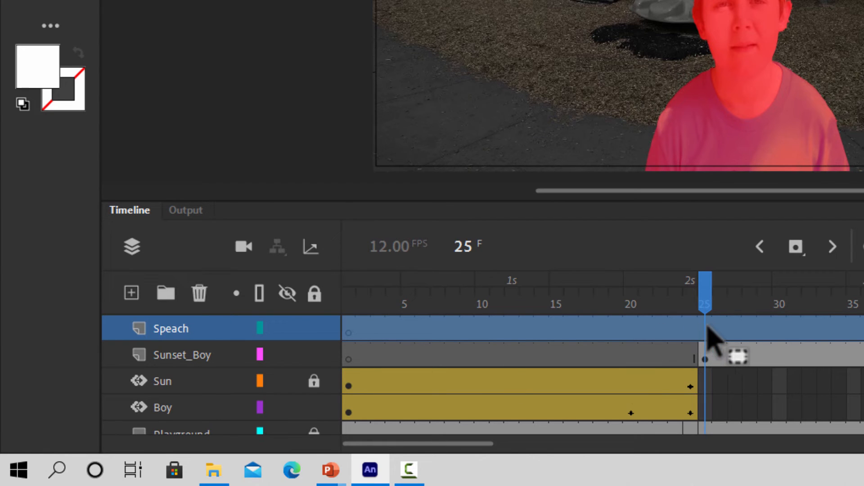
Insert a blank keyframe at frame 25 of the Speach layer.
click(710, 341)
right_click(575, 358)
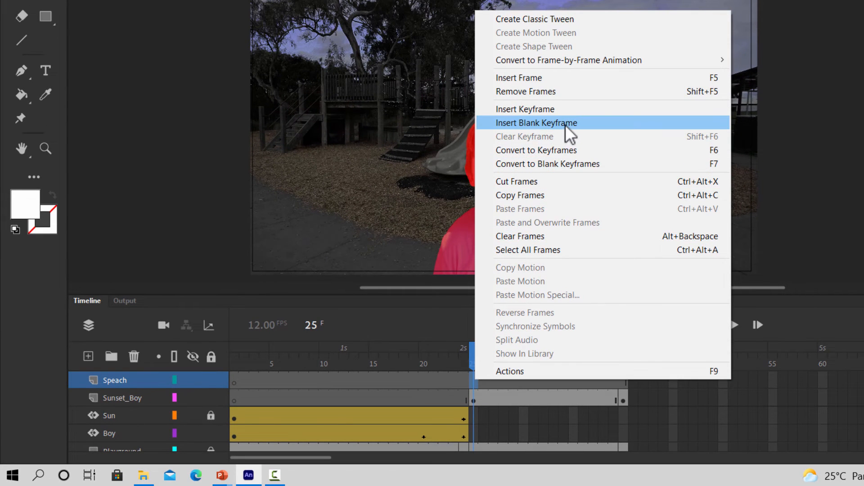
click(568, 127)
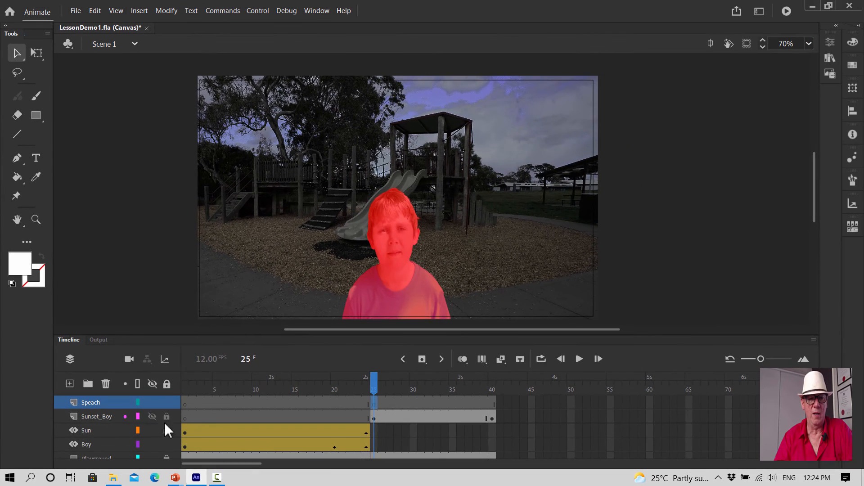
Lock the Sunset_Boy layer and enlarge the timeline area to show all layers down to Playground.
click(167, 416)
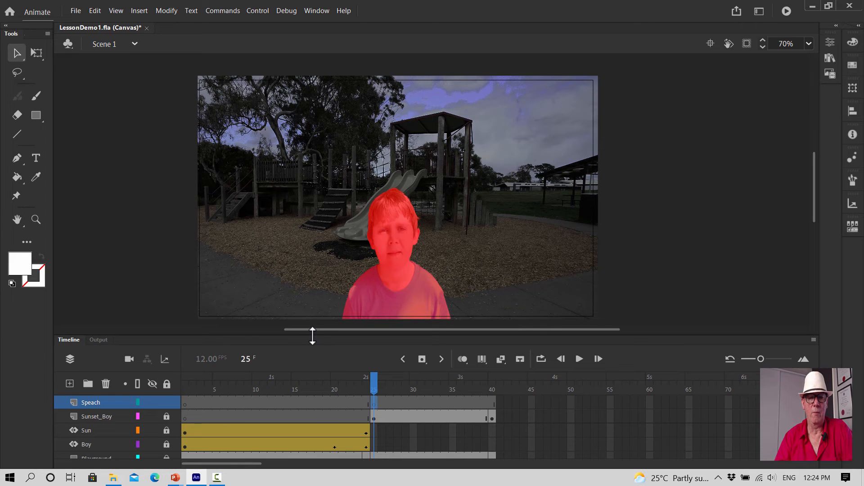
drag(313, 335, 312, 327)
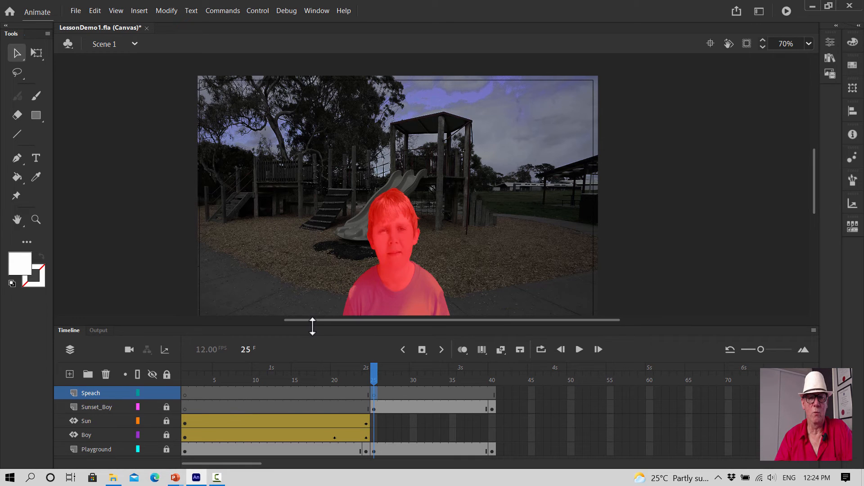
right_click(373, 396)
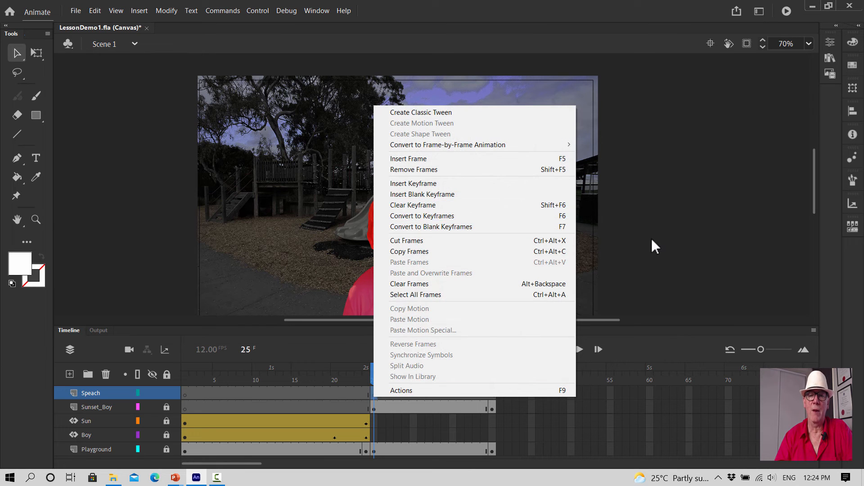
click(582, 279)
Import the speech bubble image SpeachPNG.png onto the stage at frame 25 of the Speach layer.
click(76, 12)
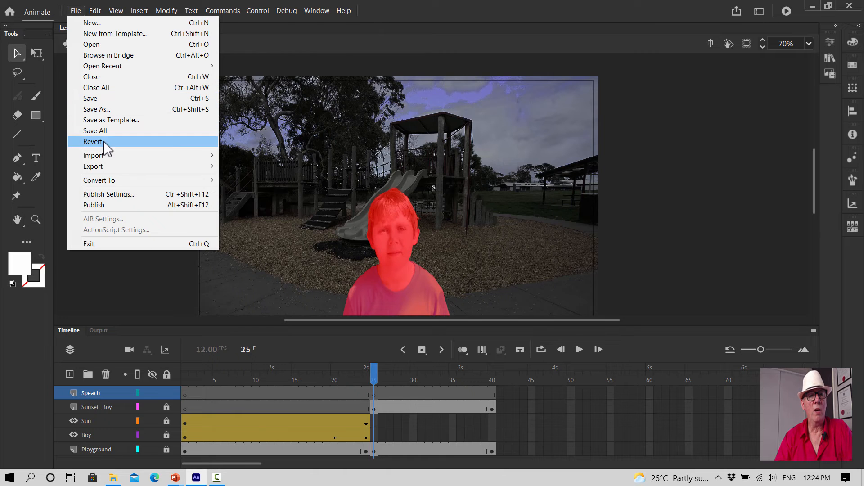
mouse_move(110, 159)
click(268, 156)
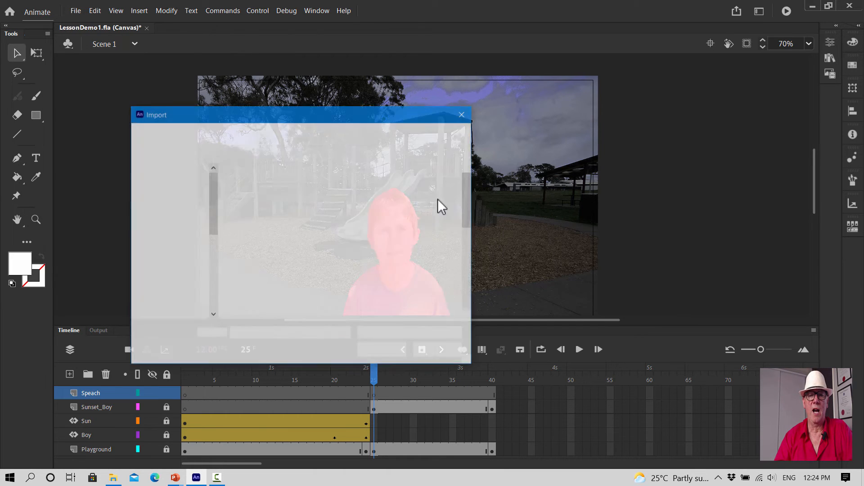
scroll(342, 248, down, 3)
click(335, 274)
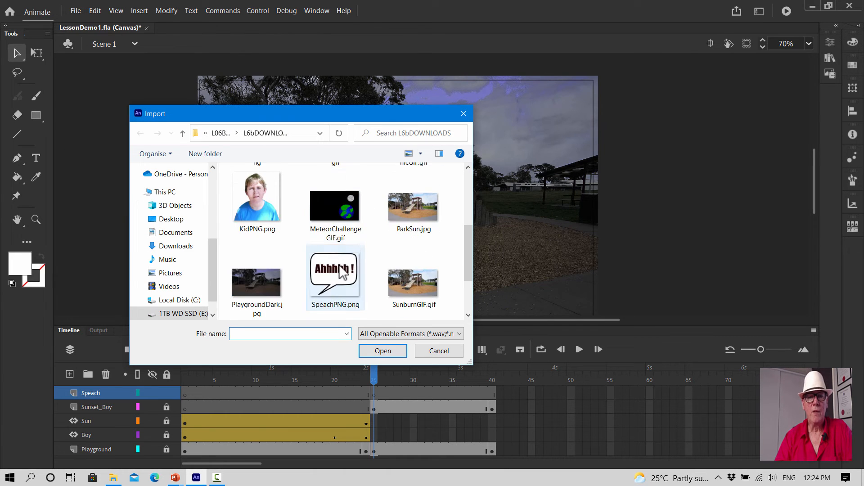
click(383, 350)
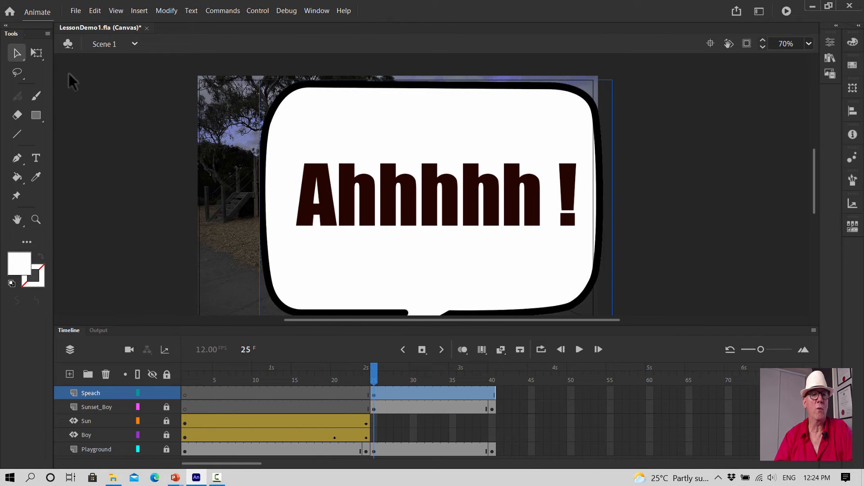
Shrink the Ahhhhh ! speech bubble with Free Transform, widen it slightly and place it beside the boy's head, tail towards his mouth.
click(36, 52)
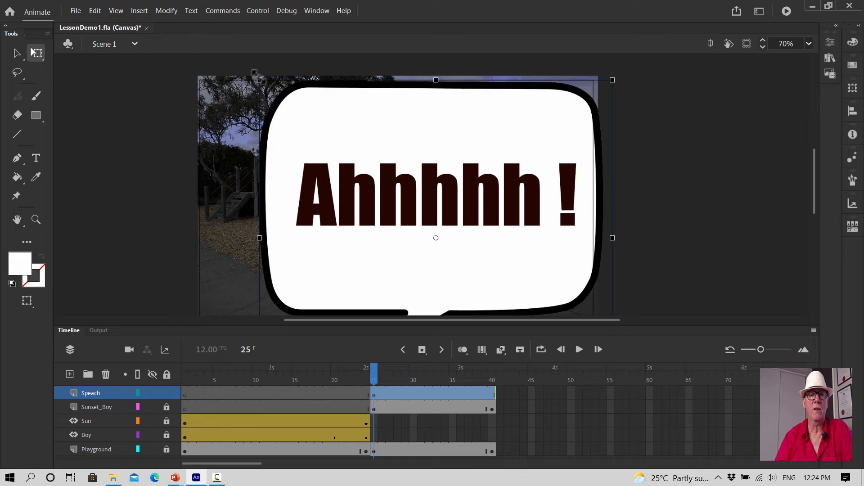
drag(259, 80, 384, 182)
drag(453, 216, 496, 174)
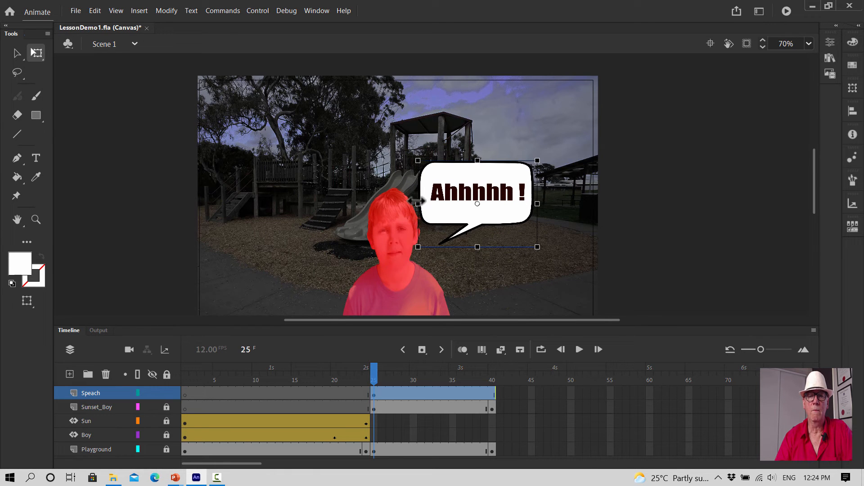
drag(418, 247, 410, 248)
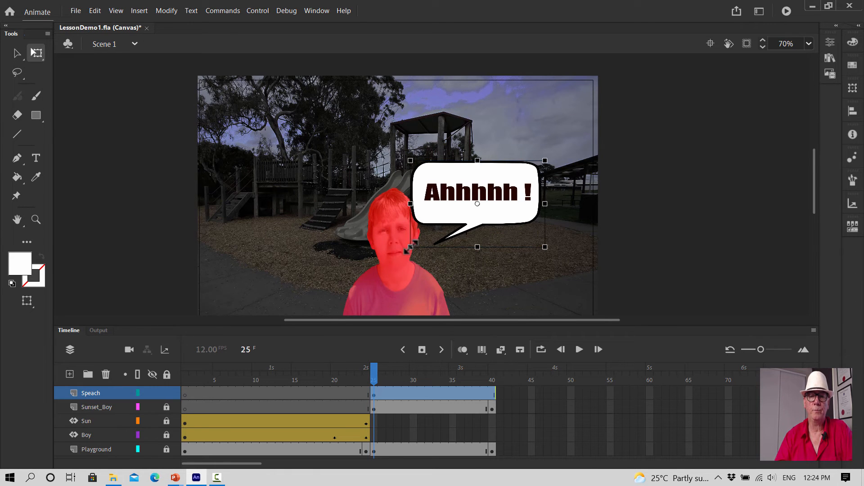
drag(461, 188, 468, 187)
click(617, 207)
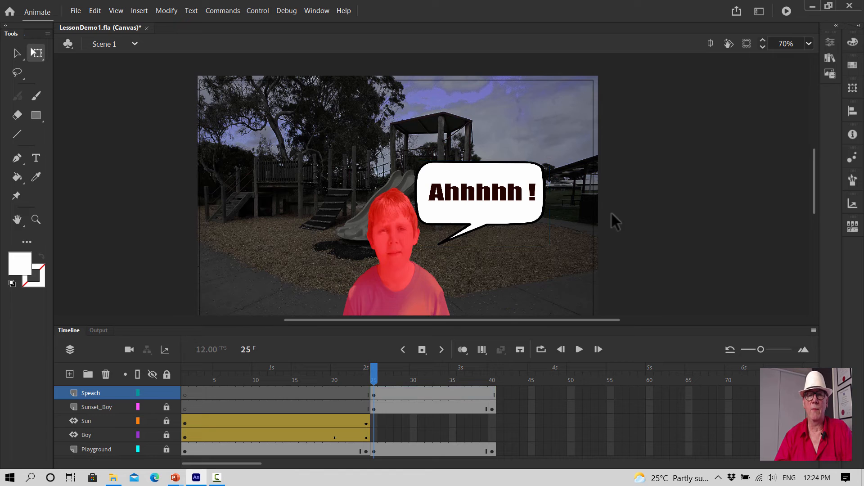
Insert a keyframe at frame 40 of the Speach layer.
click(493, 392)
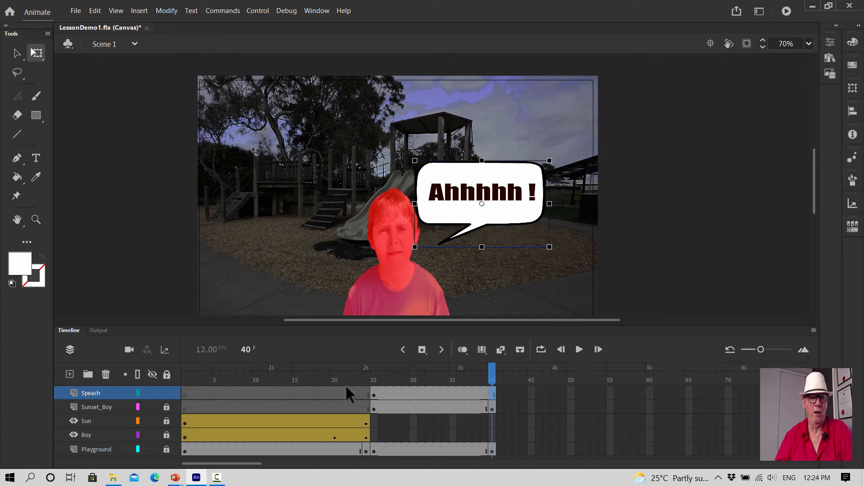
right_click(490, 393)
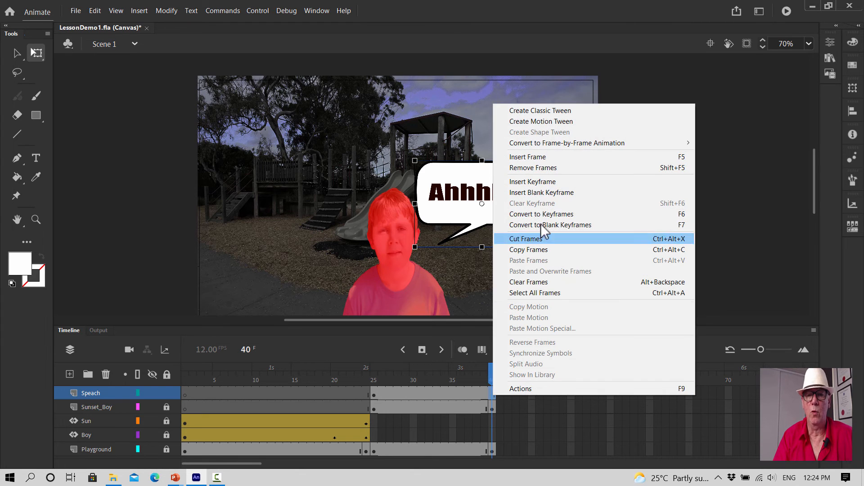
click(553, 182)
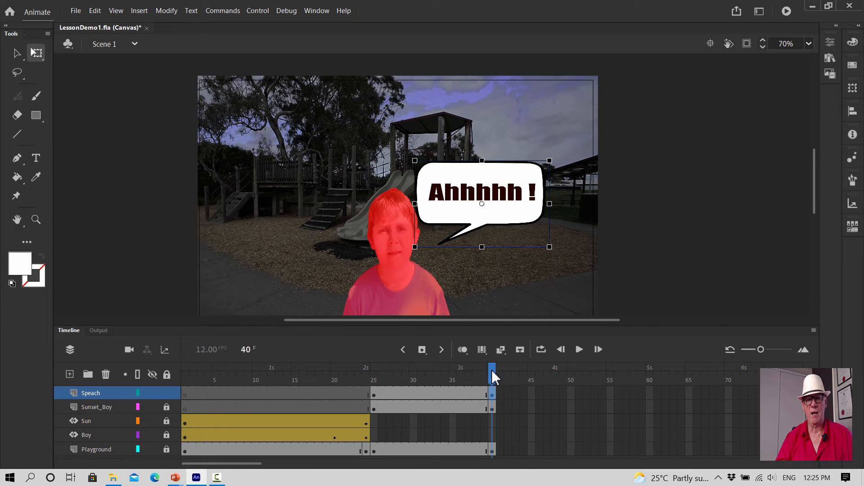
Play the animation from frame 20 to check the sunset scene, and save the LessonDemo1.fla file.
drag(491, 369, 335, 372)
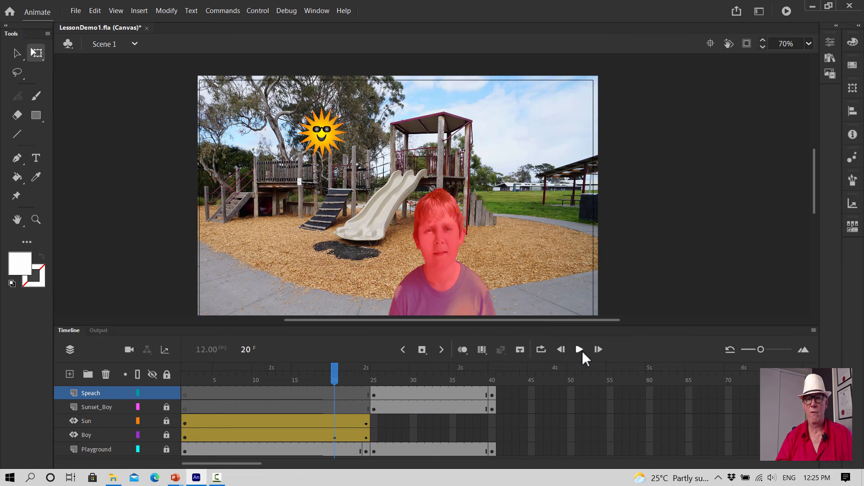
click(579, 349)
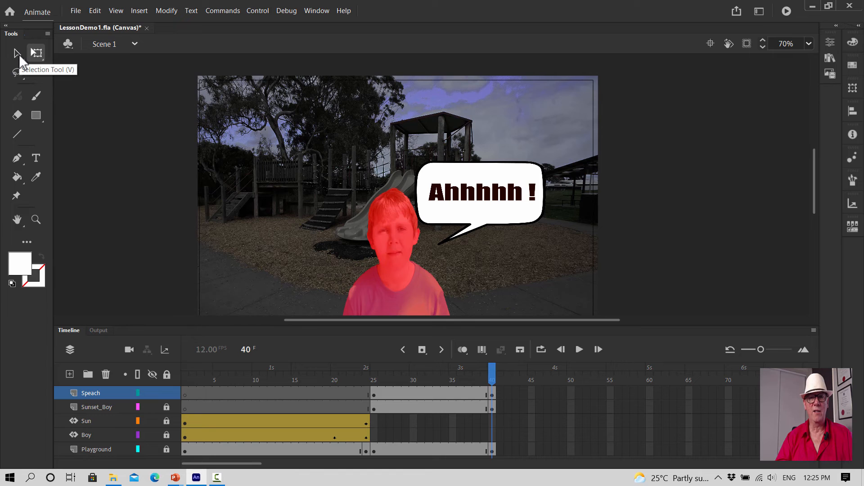
click(72, 10)
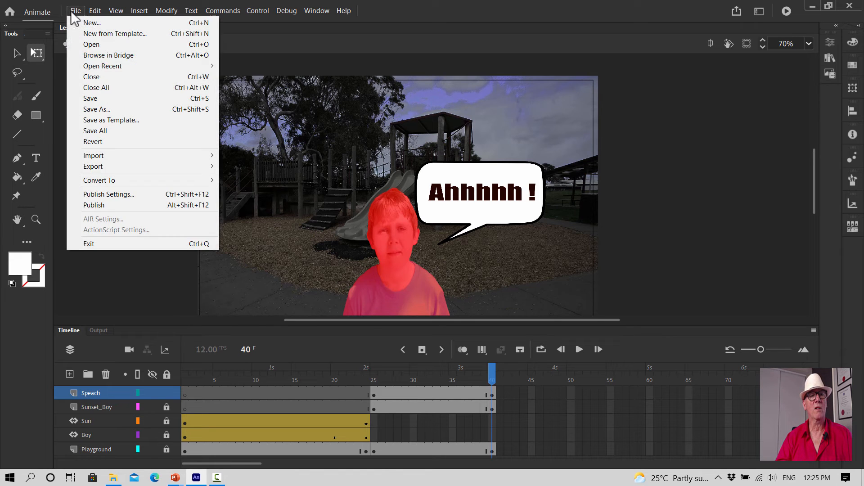
click(88, 98)
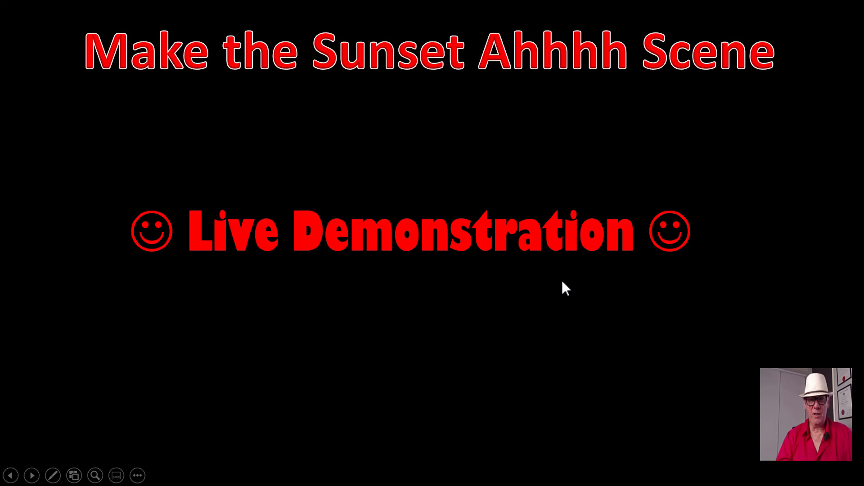
click(562, 282)
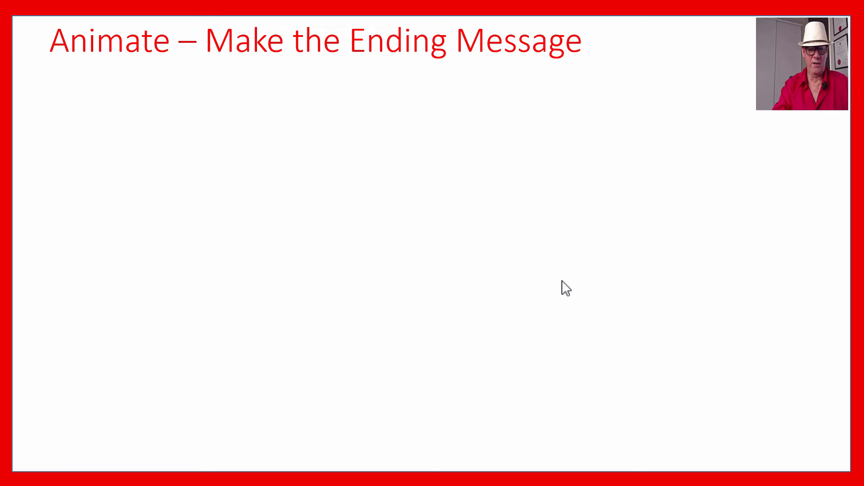
click(562, 280)
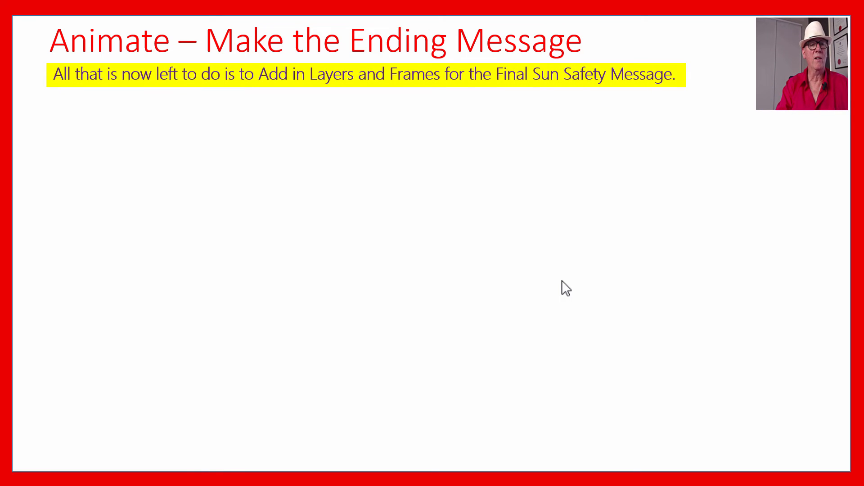
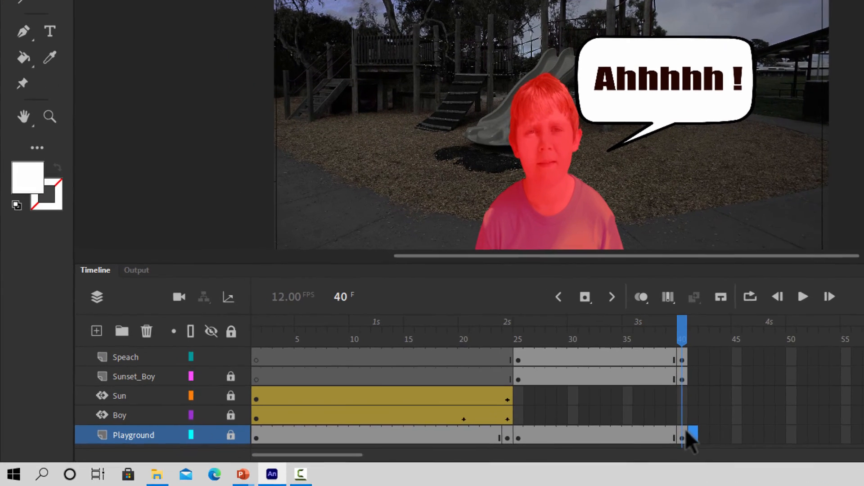
Insert blank keyframes at frames 41 and 70 of the Playground layer and return the playhead to frame 41.
right_click(499, 450)
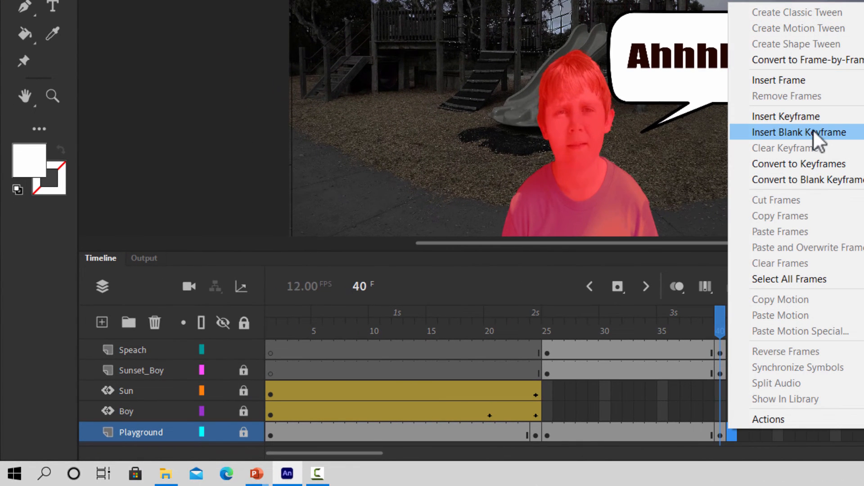
click(824, 134)
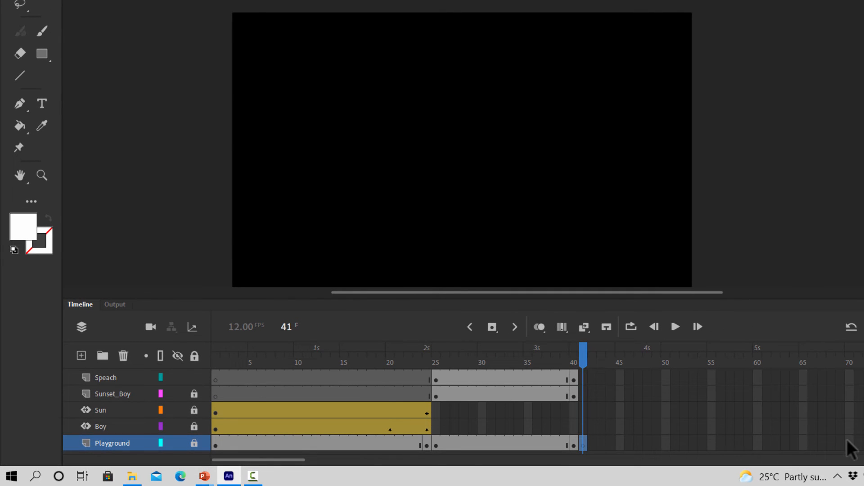
right_click(848, 443)
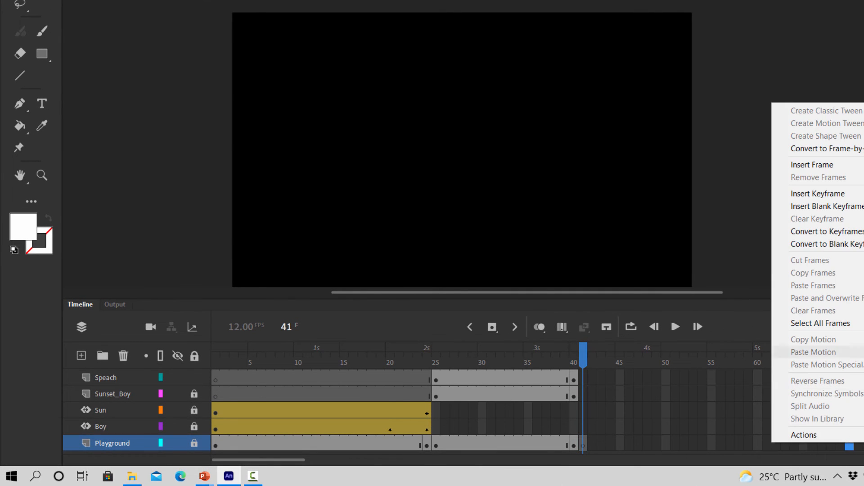
click(839, 206)
drag(842, 356, 583, 360)
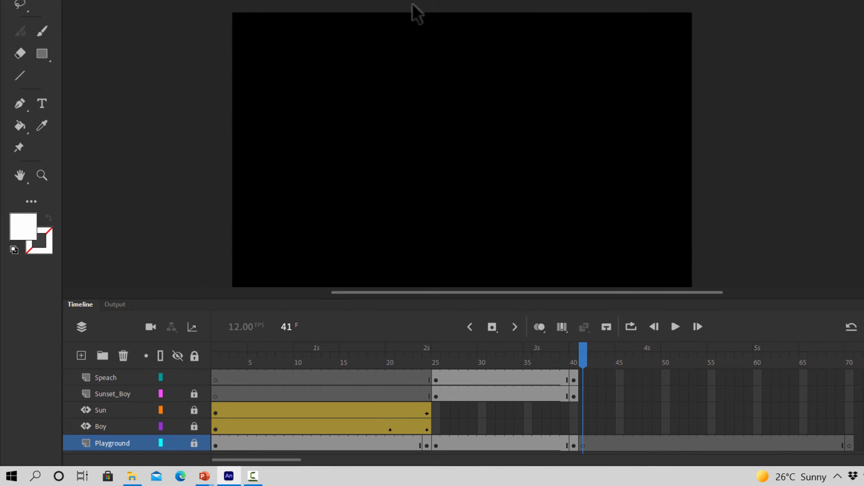
Add a new layer, move it to the top of the layer stack and name it Message.
click(81, 356)
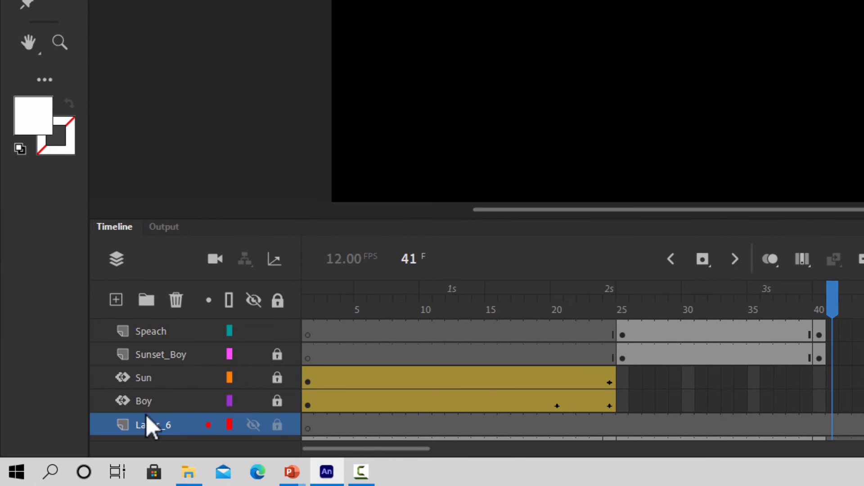
drag(178, 424, 174, 319)
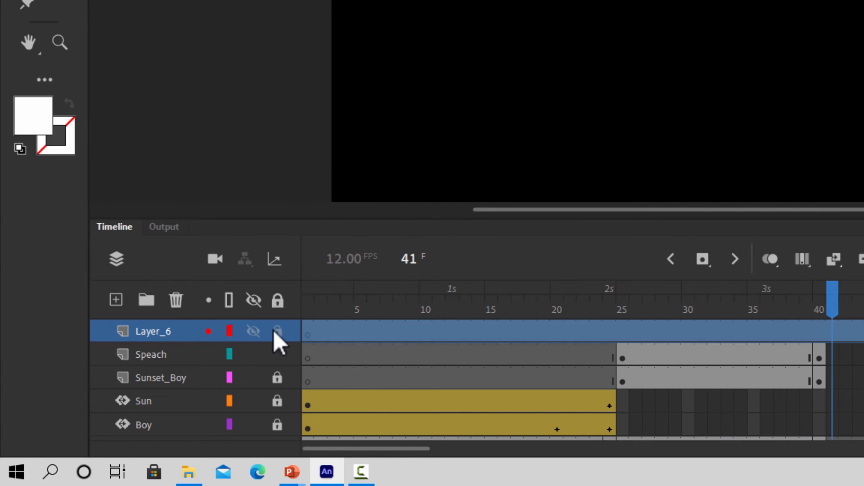
double_click(174, 330)
key(BackSpace)
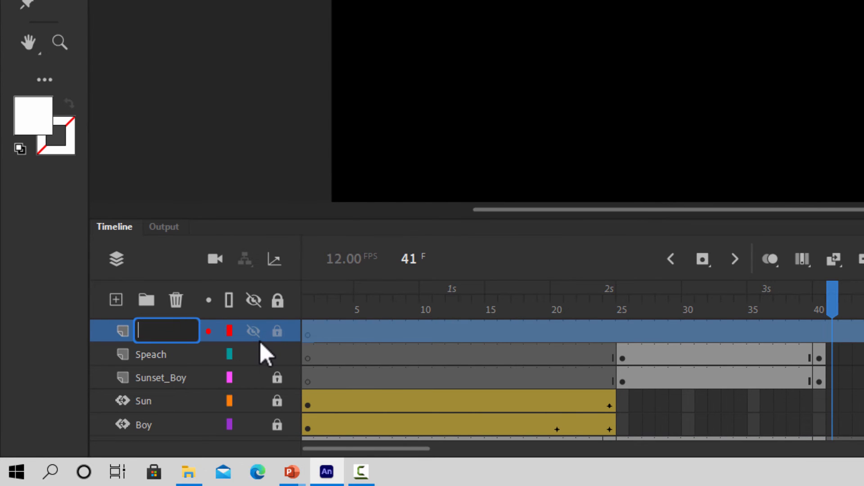
text(Message)
Insert a blank keyframe at frame 41 of the Message layer.
click(833, 333)
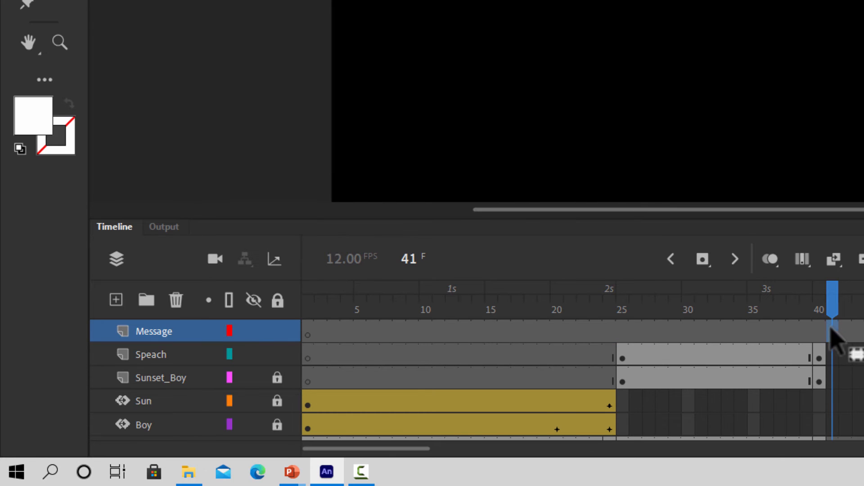
right_click(831, 333)
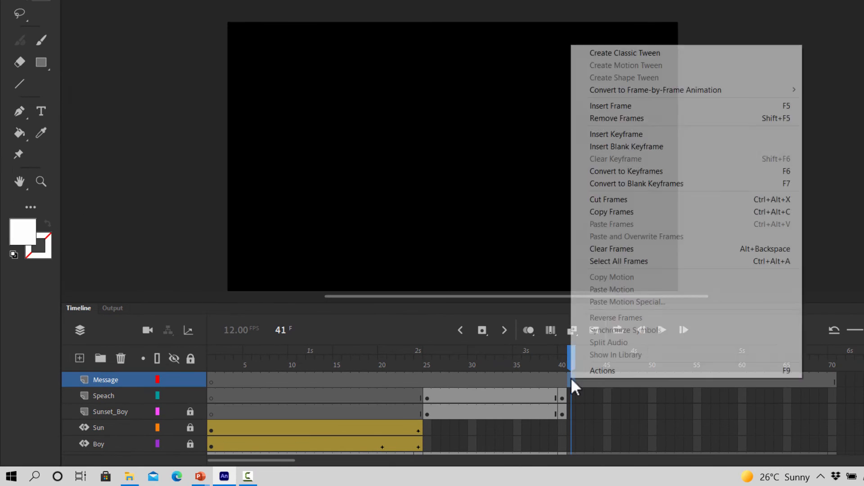
click(644, 147)
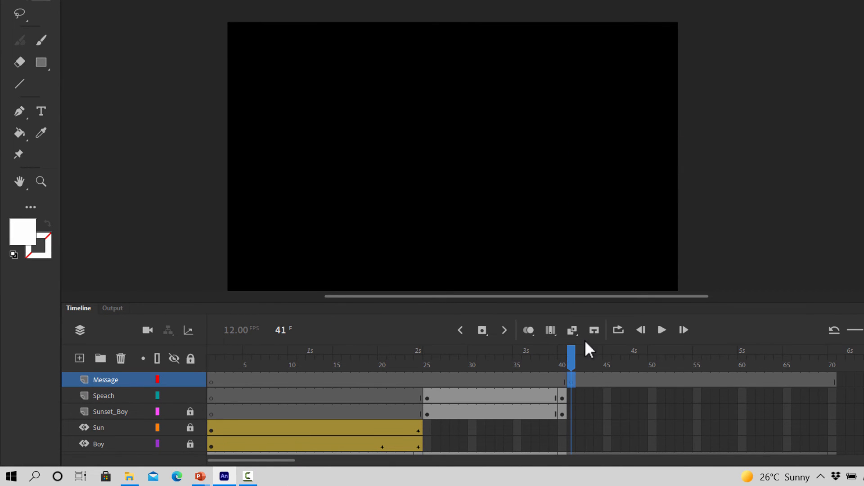
Add a new layer above the Message layer and name it Suncreen.
click(80, 358)
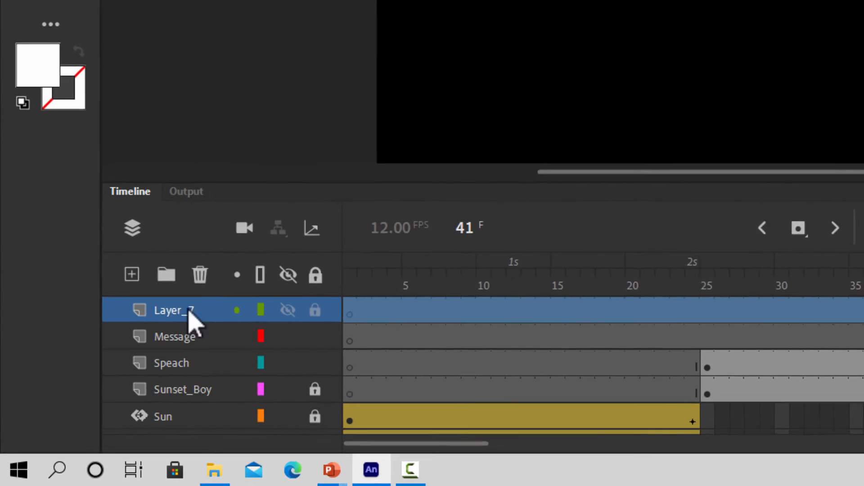
double_click(138, 355)
click(157, 354)
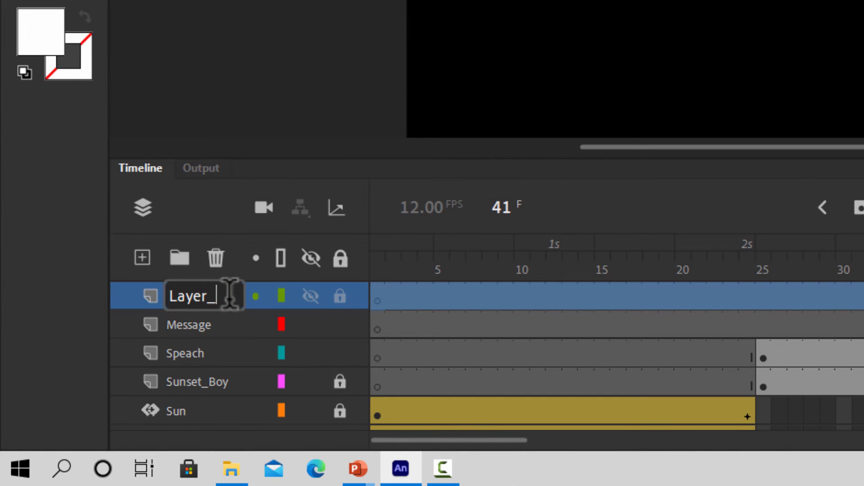
key(BackSpace)
key(BackSpace)
key(BackSpace)
key(BackSpace)
key(BackSpace)
key(BackSpace)
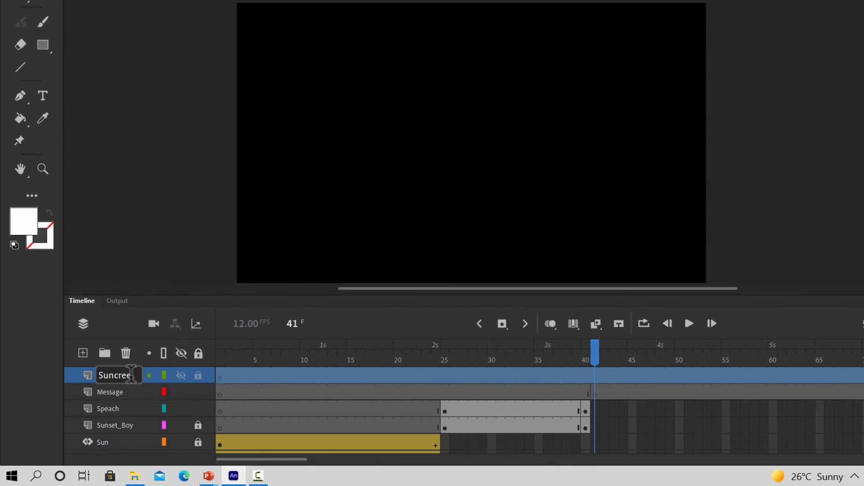
text(n)
key(Return)
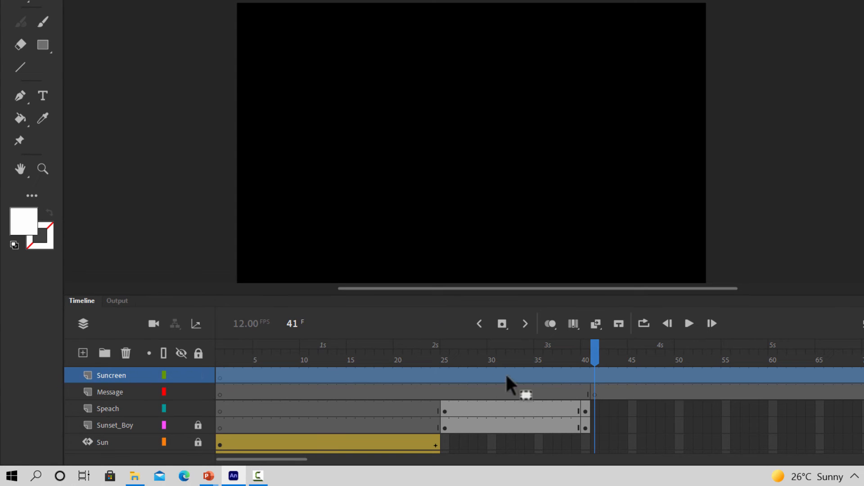
Select frame 41 of the Message layer and set the Text tool's fill to white #FFFFFF at 100 pt.
click(595, 393)
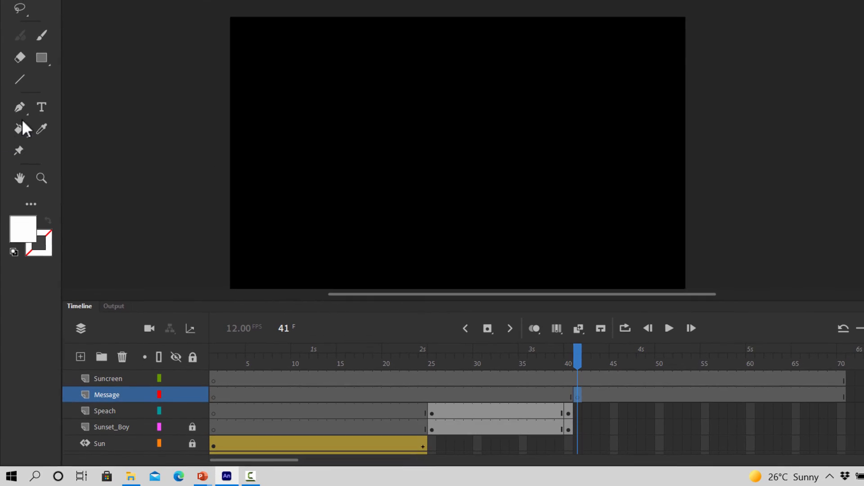
click(41, 110)
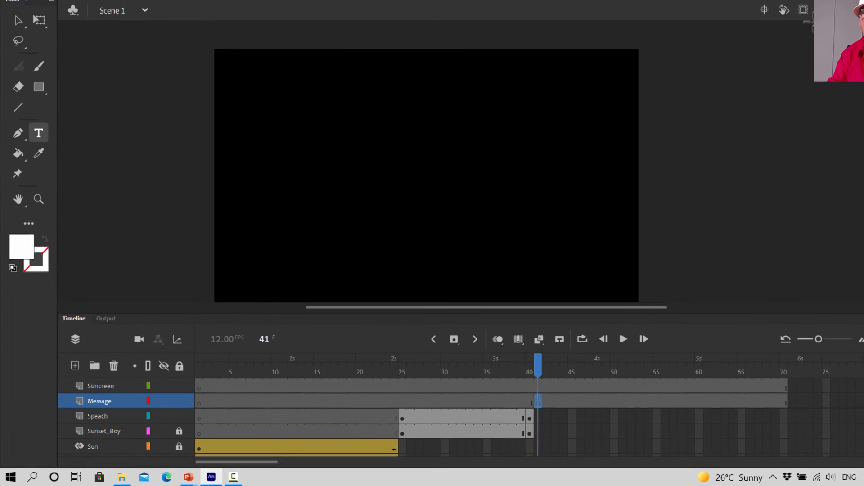
click(831, 42)
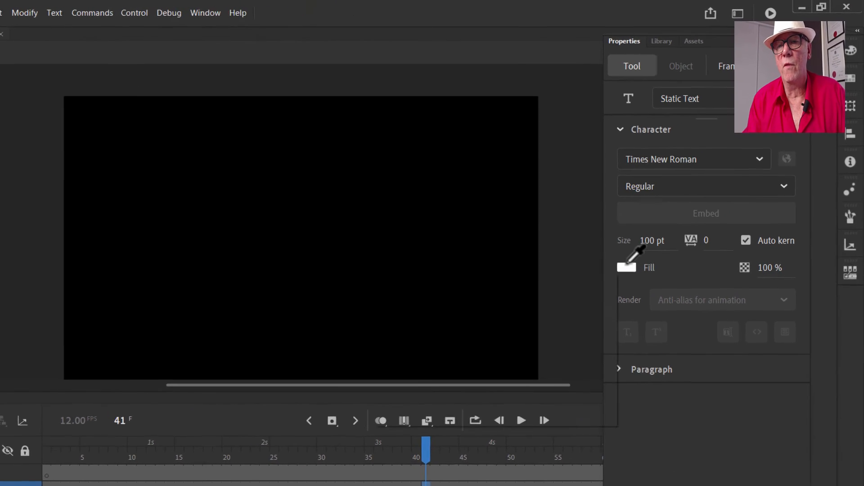
click(667, 222)
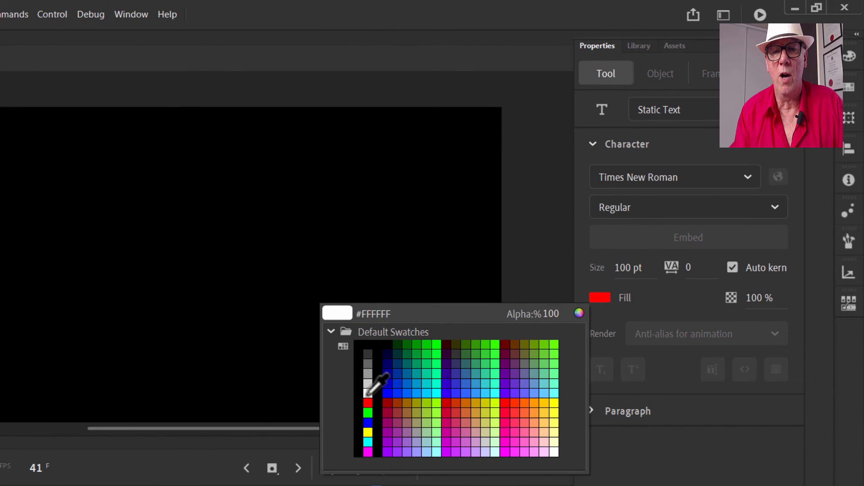
click(368, 393)
click(636, 269)
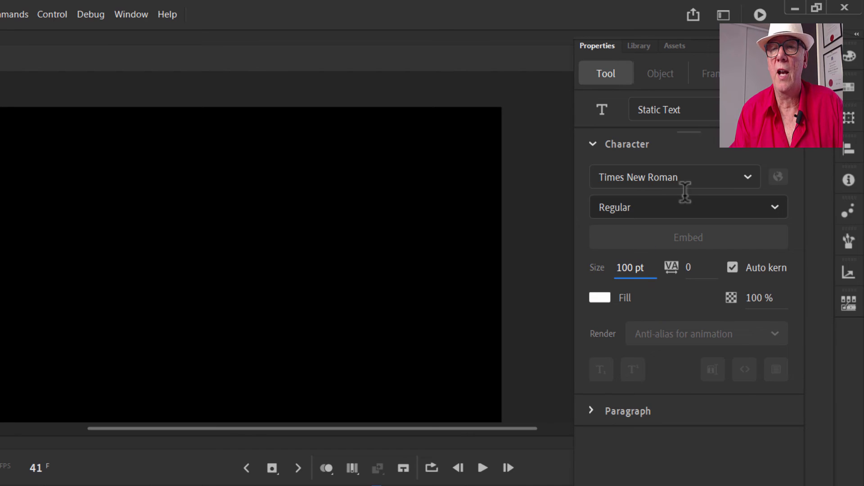
Try The KISS Font for the text and return the font to Times New Roman.
click(747, 176)
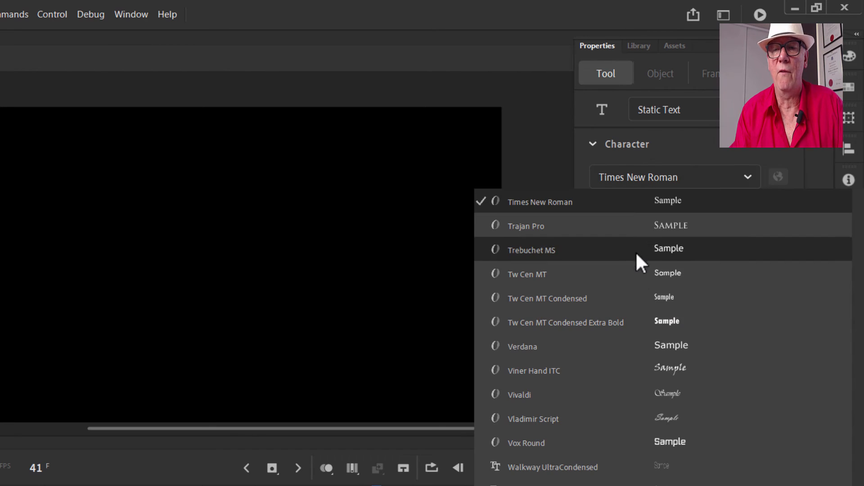
scroll(644, 261, down, 4)
scroll(633, 234, up, 5)
scroll(629, 243, up, 6)
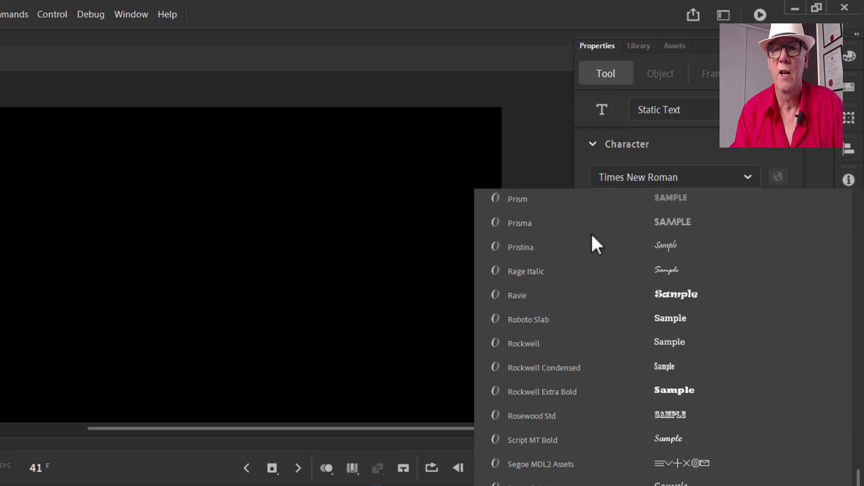
scroll(543, 232, down, 3)
scroll(542, 245, down, 3)
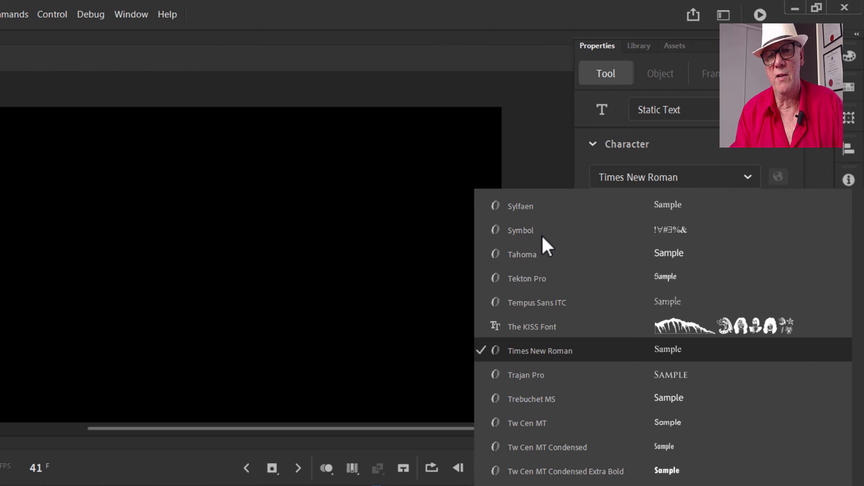
click(520, 325)
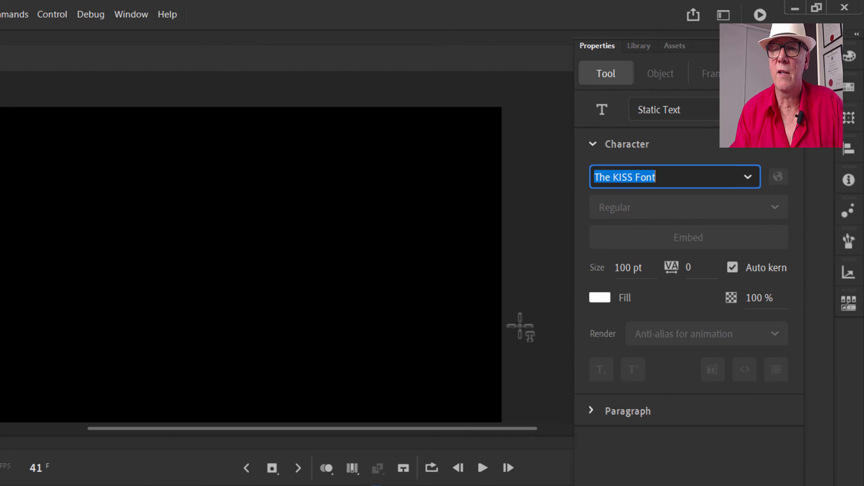
click(749, 175)
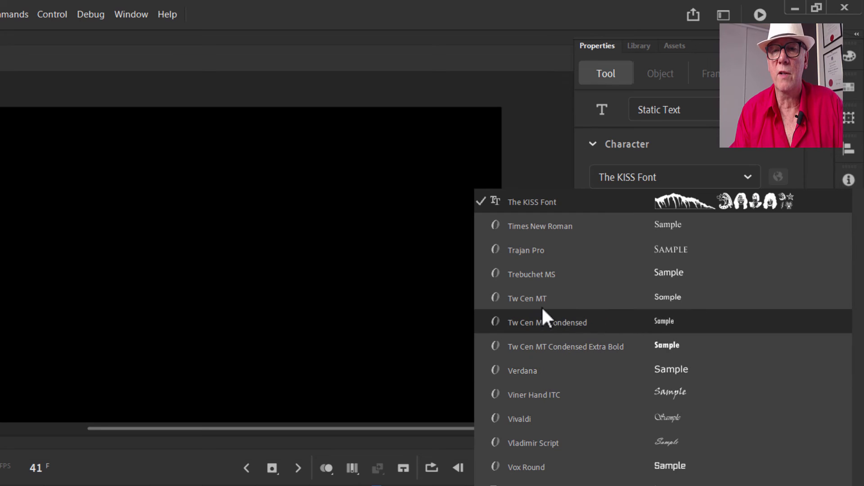
click(536, 226)
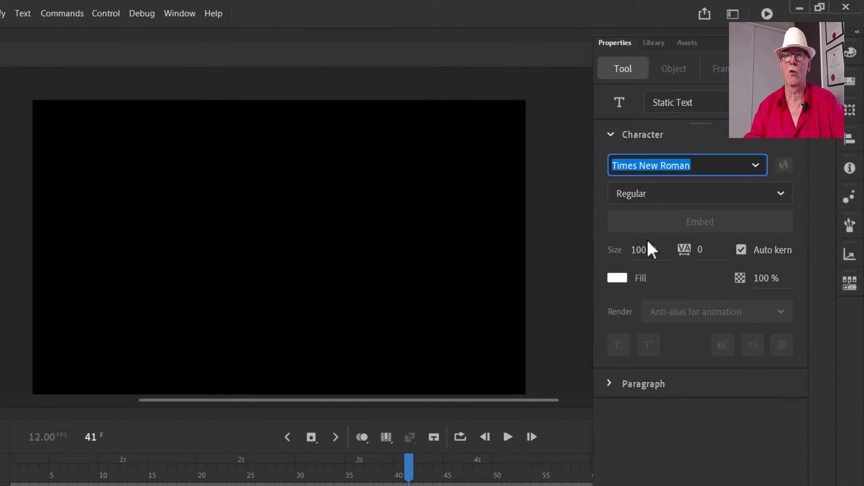
Add static text to the stage reading Remember to, Wear, Sunscreen and Kids ! on four separate lines.
click(66, 151)
text(Re)
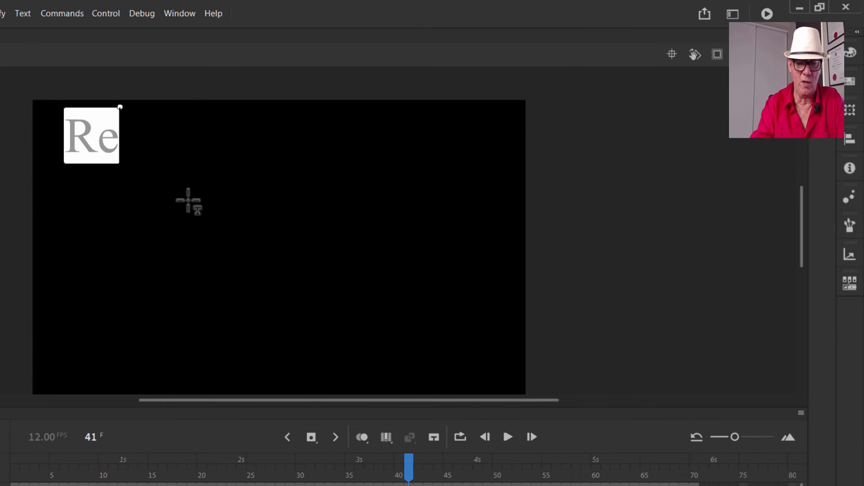
text(mem)
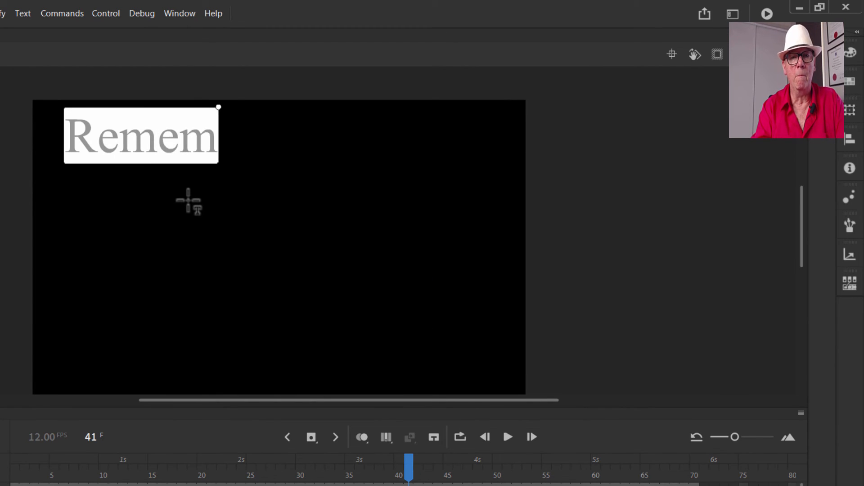
text(ber to)
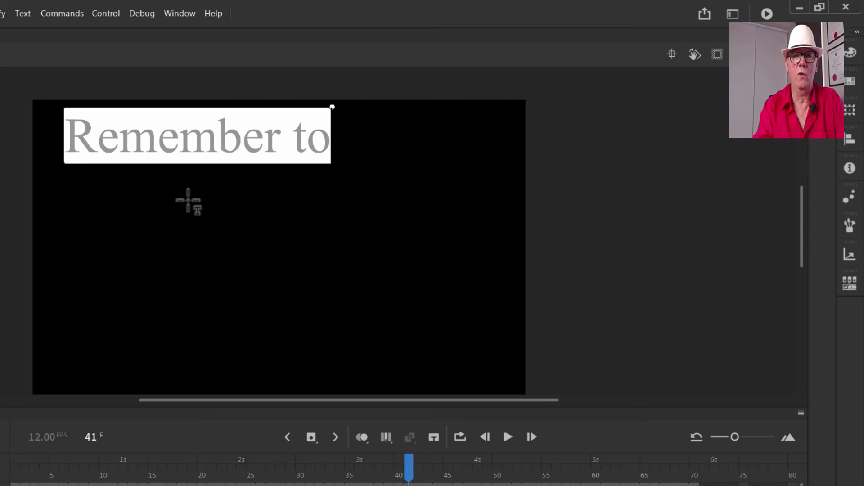
key(Return)
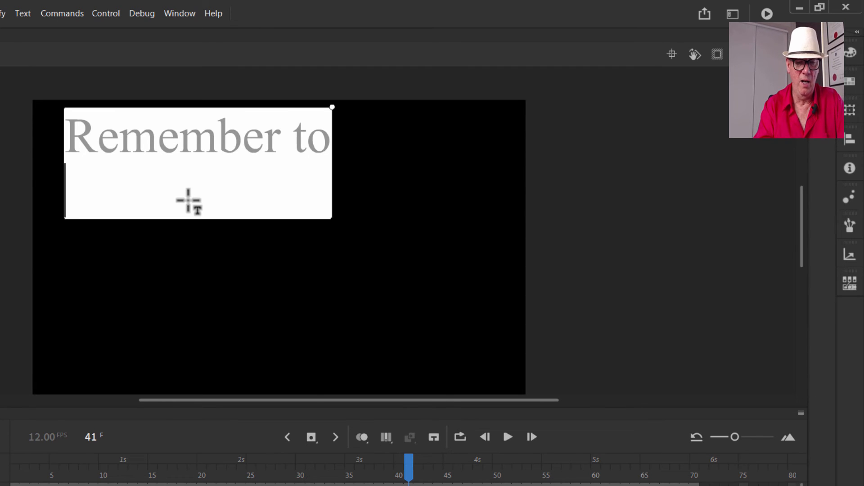
text(WeaR)
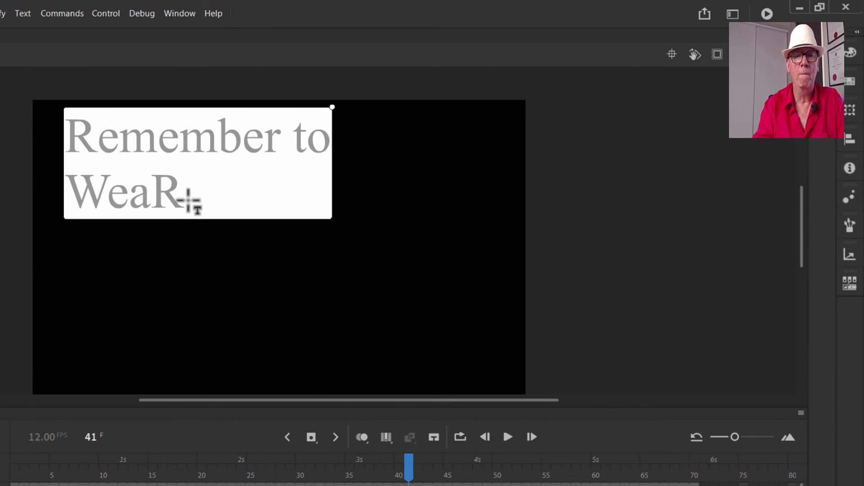
key(BackSpace)
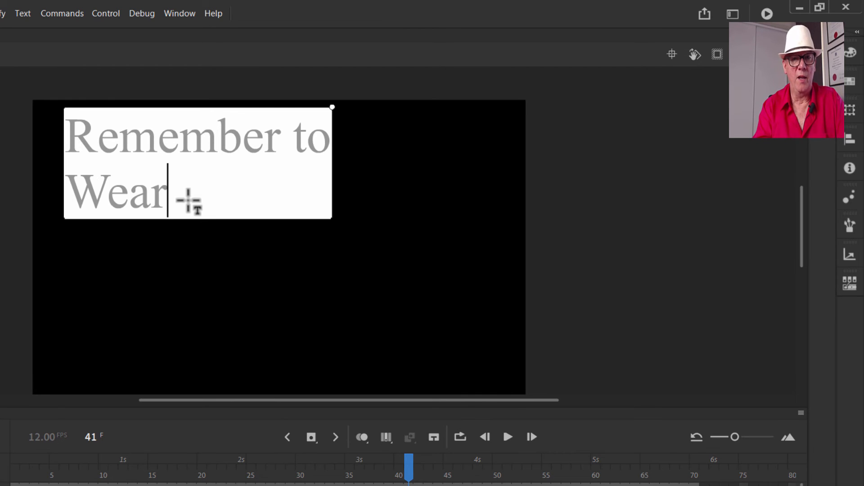
text(r)
key(Return)
text(S)
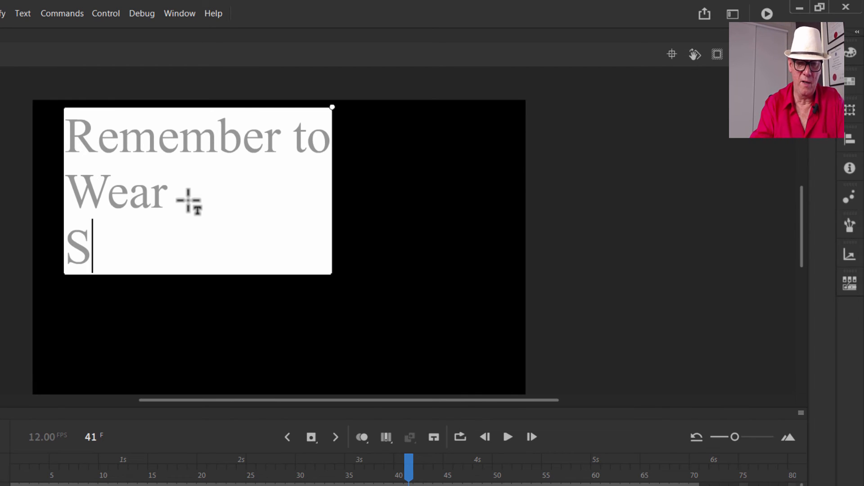
text(unscr)
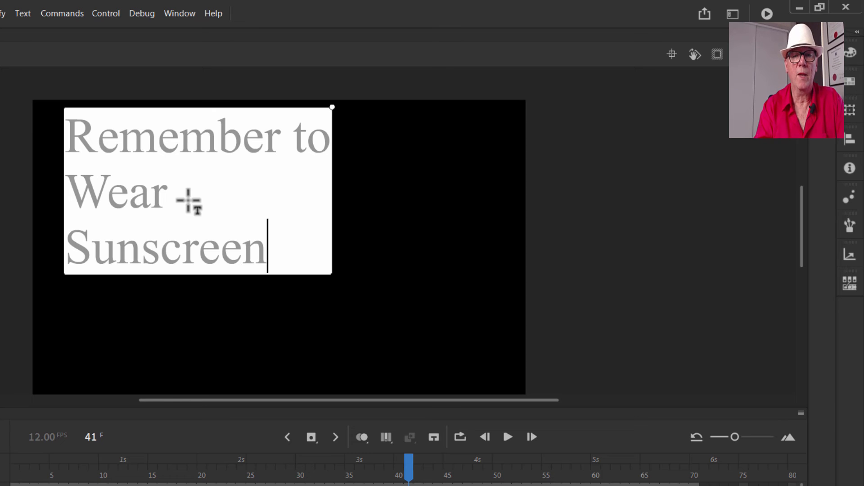
text(een)
key(Return)
text(Kids !)
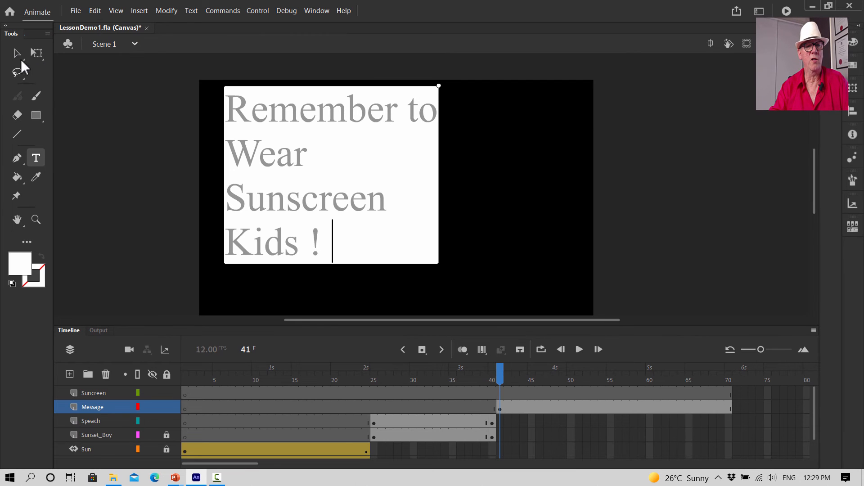
Move the message text slightly down and left on the stage and deselect it.
click(17, 55)
drag(337, 110, 333, 131)
click(647, 206)
Insert a blank keyframe at frame 41 of the Suncreen layer.
click(106, 393)
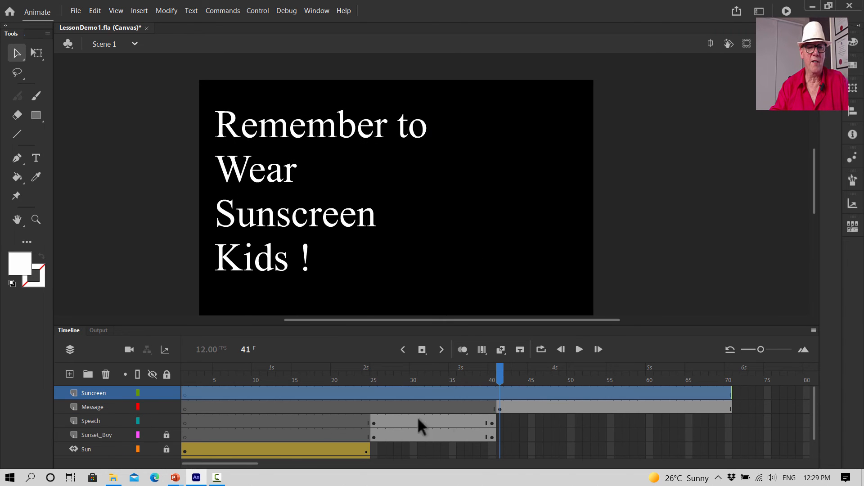
click(500, 390)
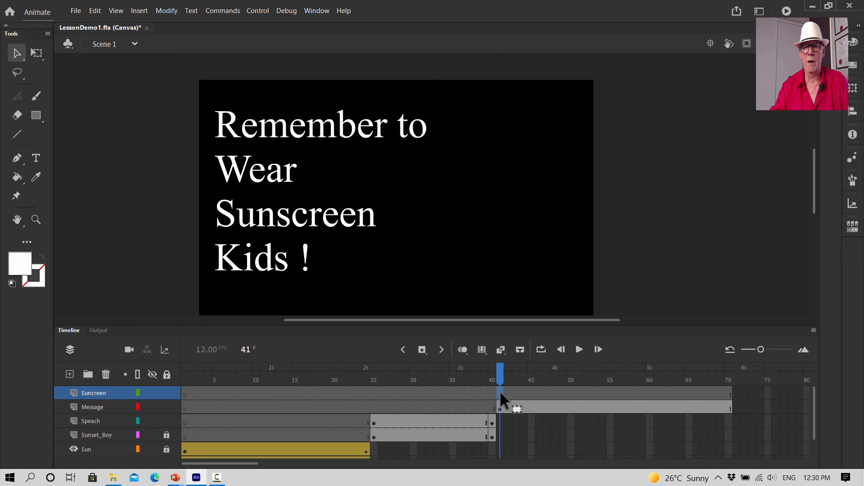
right_click(500, 390)
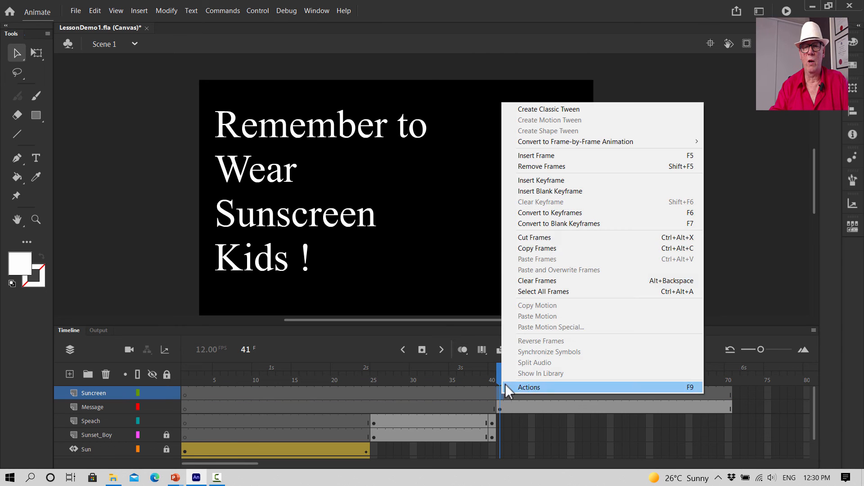
click(558, 192)
Import SunScreenPNG.png to the stage on the Suncreen layer.
click(75, 11)
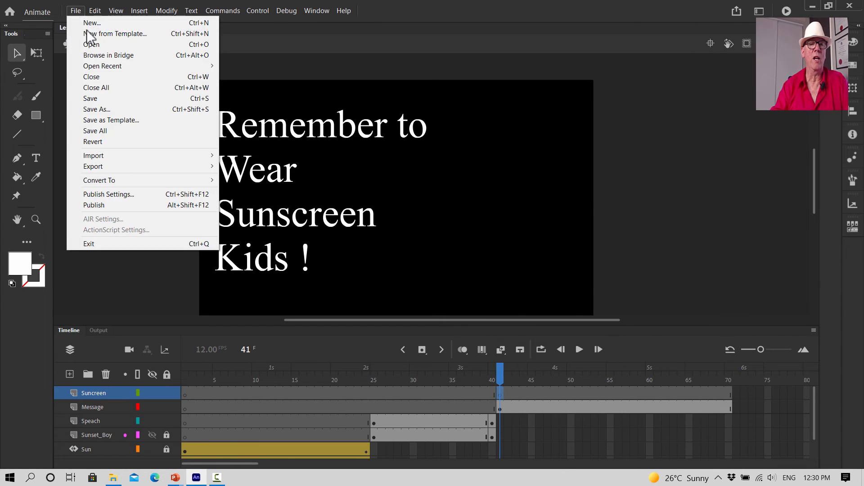
mouse_move(136, 154)
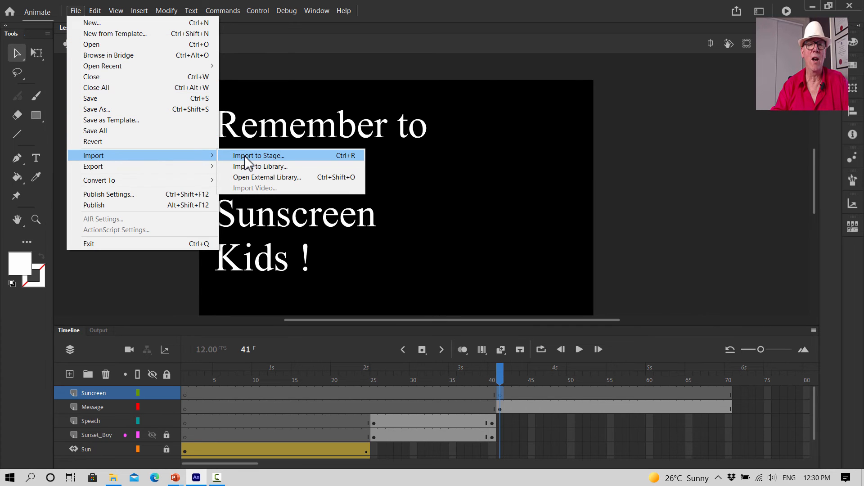
click(244, 155)
scroll(417, 232, down, 5)
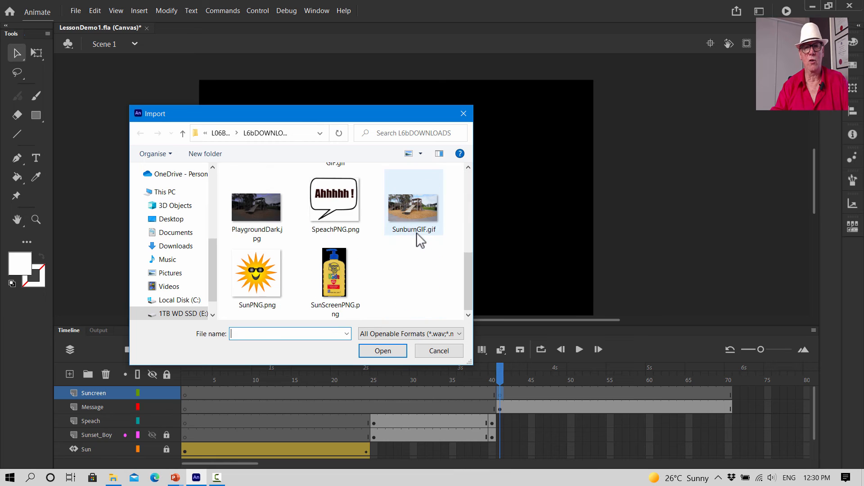
click(352, 293)
click(383, 351)
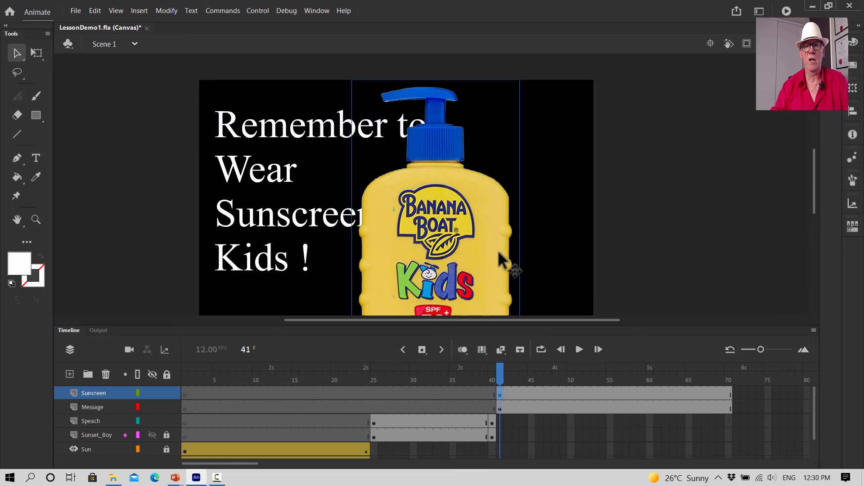
Scale the sunscreen bottle down to fit on the stage to the right of the message text, and scrub the playhead to frame 70.
click(37, 52)
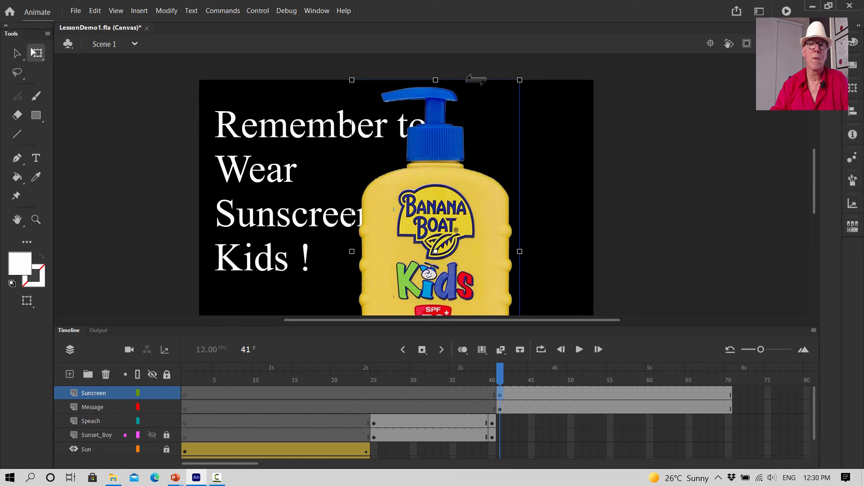
drag(350, 80, 395, 170)
drag(449, 223, 528, 170)
drag(475, 280, 465, 288)
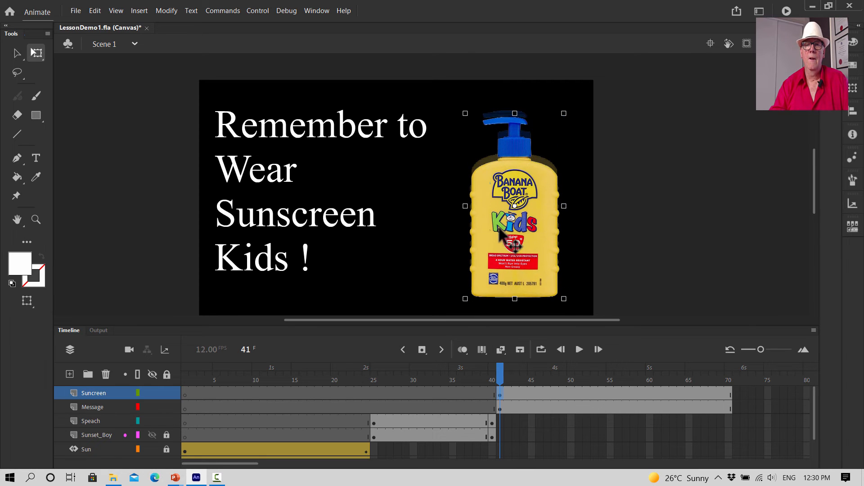
click(609, 246)
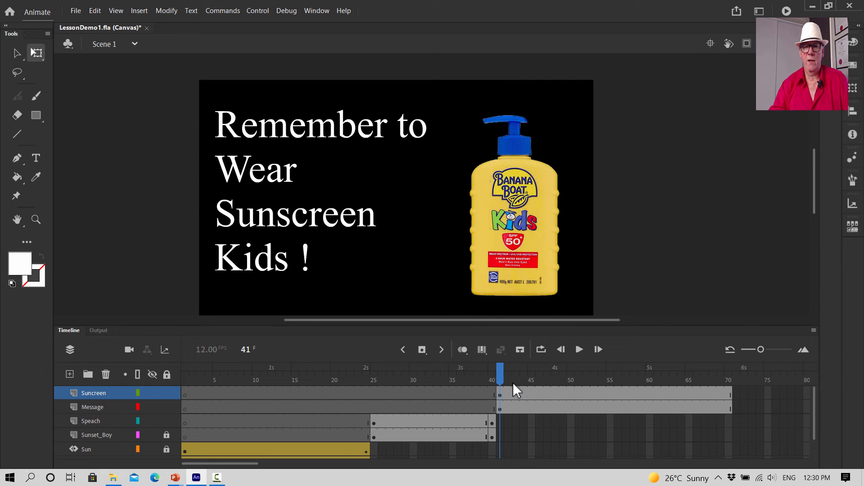
drag(502, 371, 755, 366)
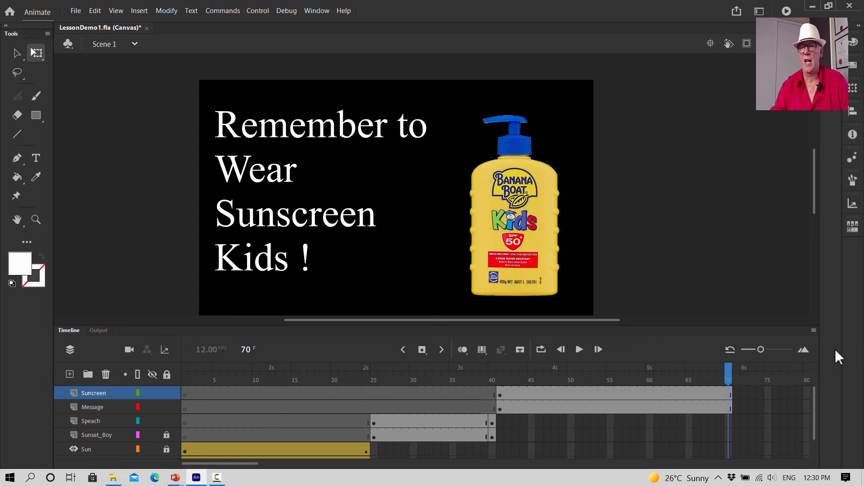
Insert keyframes at frame 70 of the Suncreen and Message layers.
scroll(709, 390, down, 1)
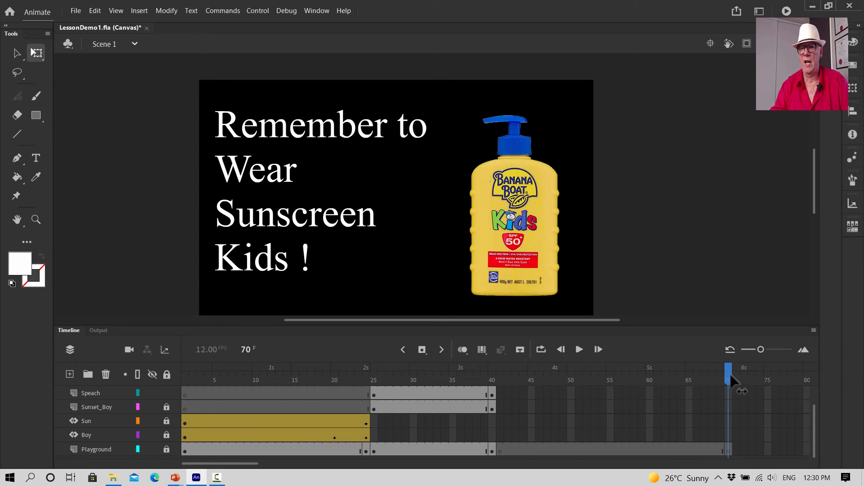
drag(813, 414, 771, 387)
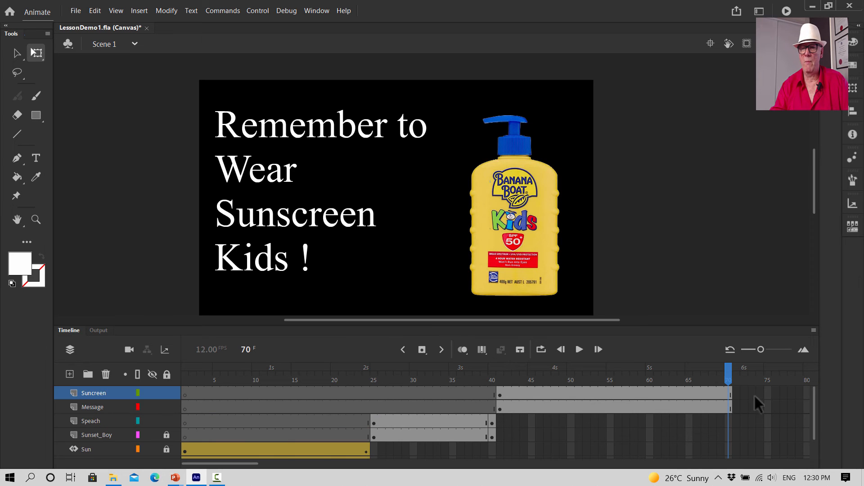
click(727, 388)
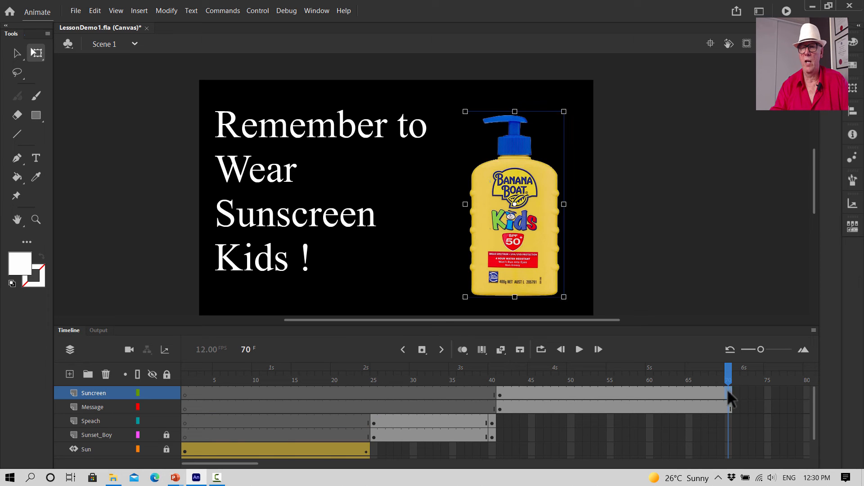
right_click(728, 389)
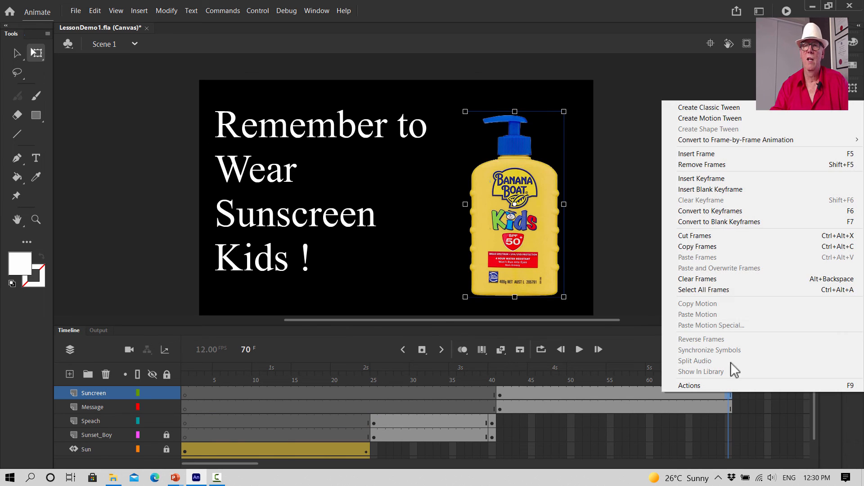
click(715, 182)
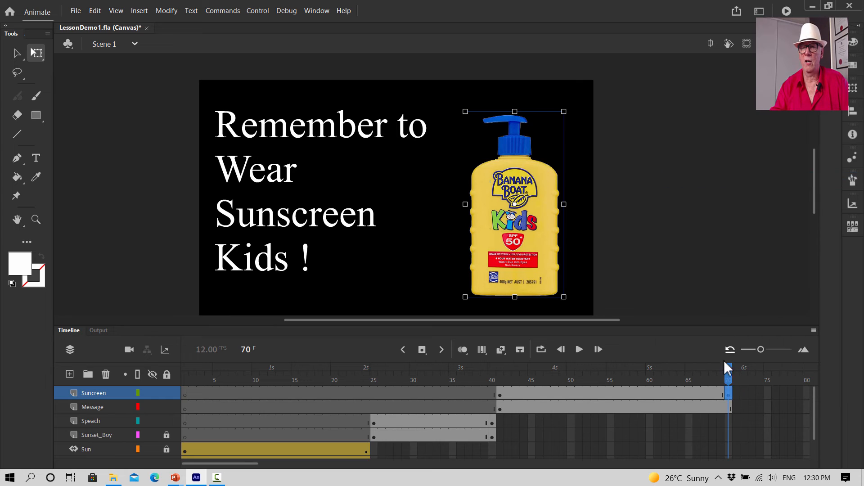
click(727, 406)
right_click(727, 405)
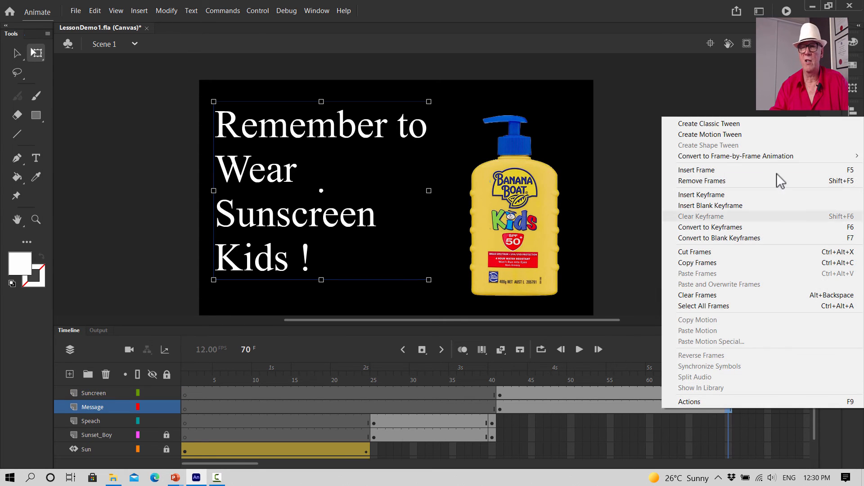
click(714, 194)
Play the whole animation from the first frame, and save the document.
drag(730, 375, 169, 356)
click(580, 349)
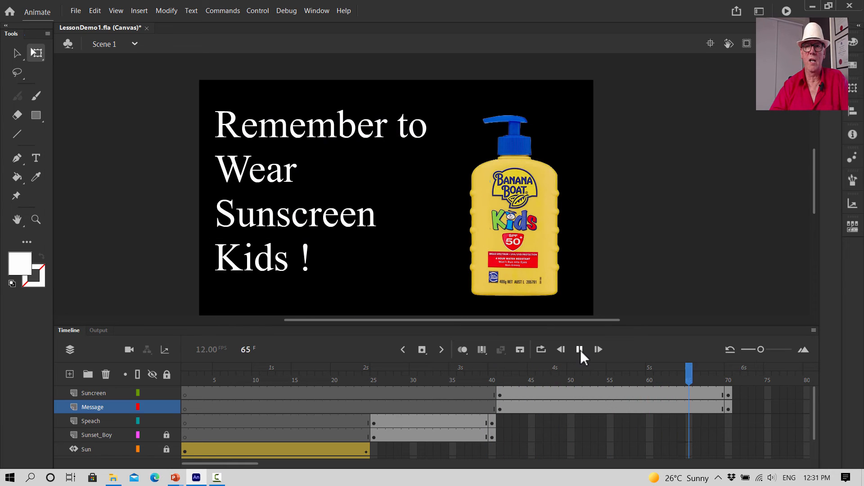
click(75, 11)
click(96, 98)
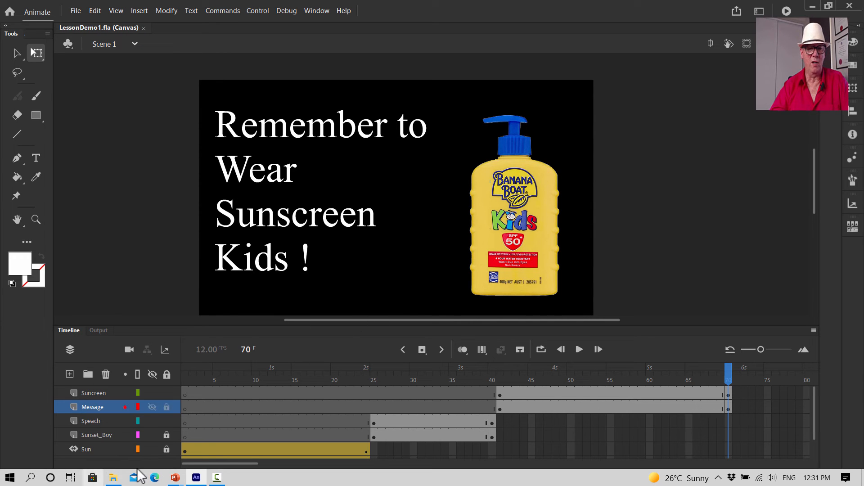
Switch to the running PowerPoint slide show and advance to the slide on generating an animated GIF.
mouse_move(176, 477)
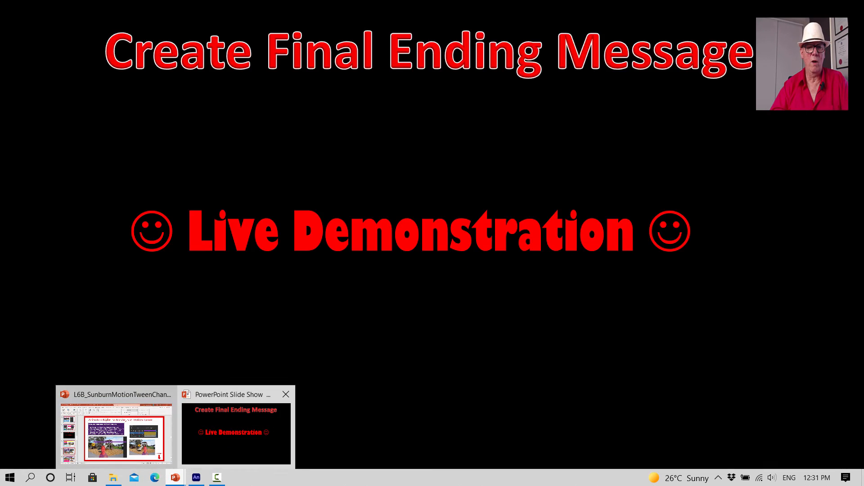
click(231, 434)
click(324, 374)
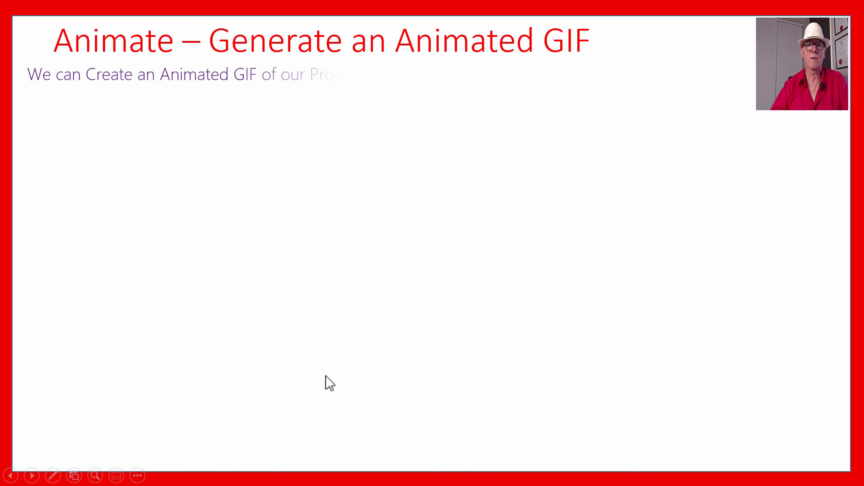